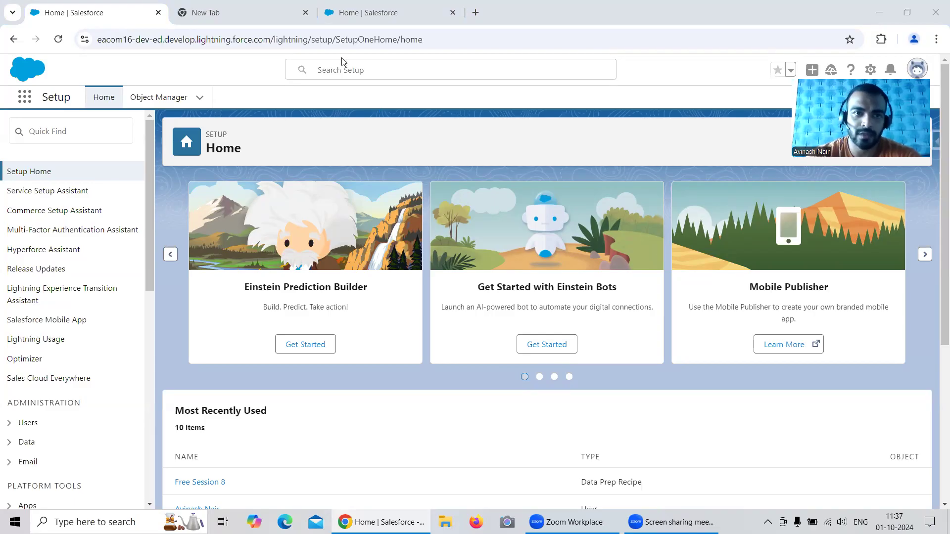
# In the abc116 org, open Salesforce Inspector's Data Export and run the Lead query for id, name, Industry, Status and Primary__c
pyautogui.click(330, 12)
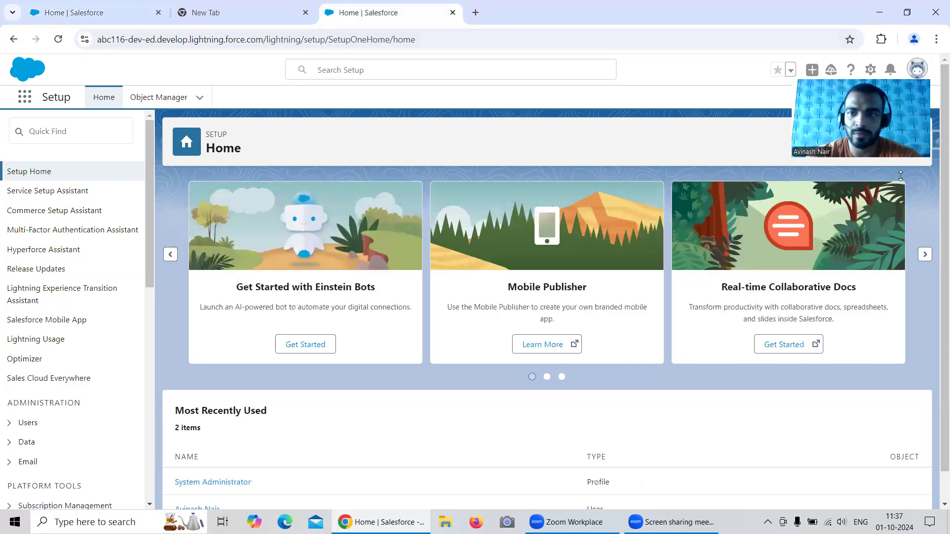
pyautogui.moveTo(861, 118); pyautogui.dragTo(861, 443)
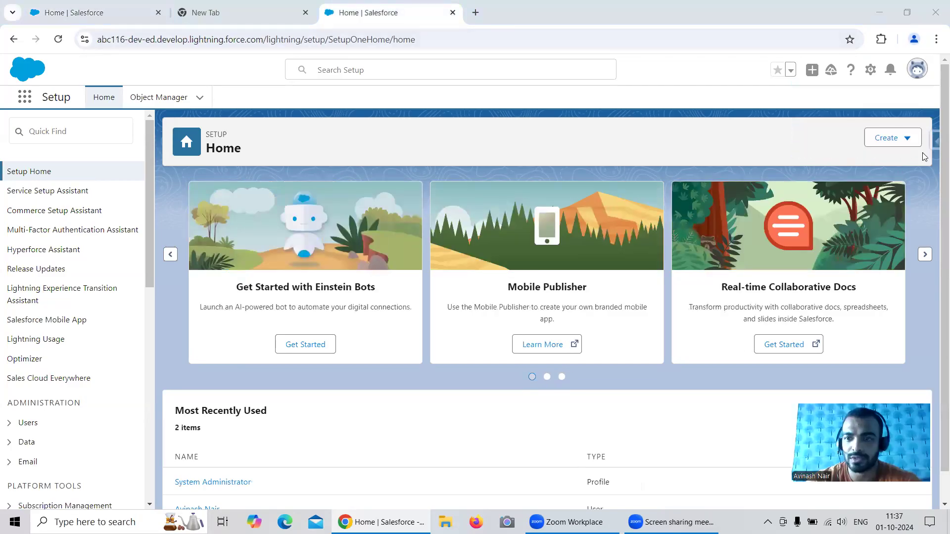
pyautogui.click(933, 140)
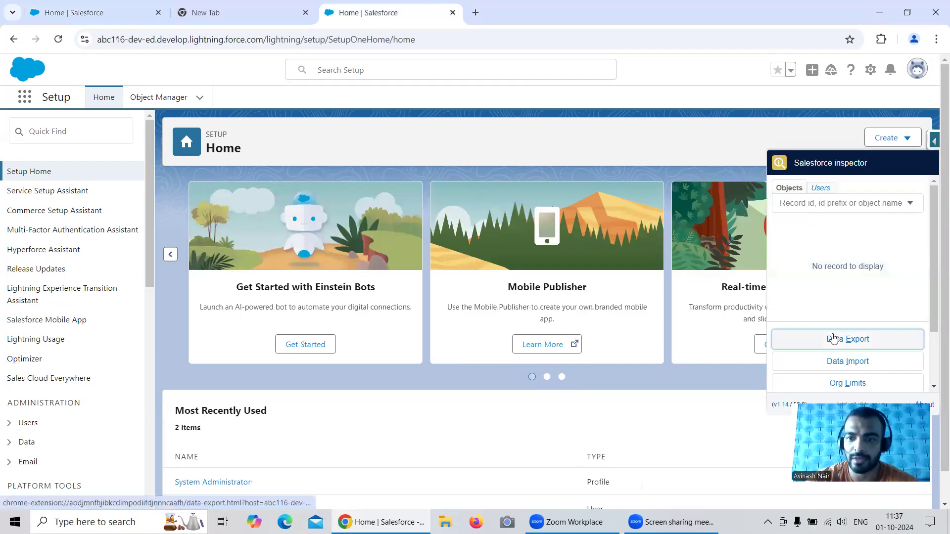
pyautogui.rightClick(776, 341)
pyautogui.click(747, 349)
pyautogui.click(499, 13)
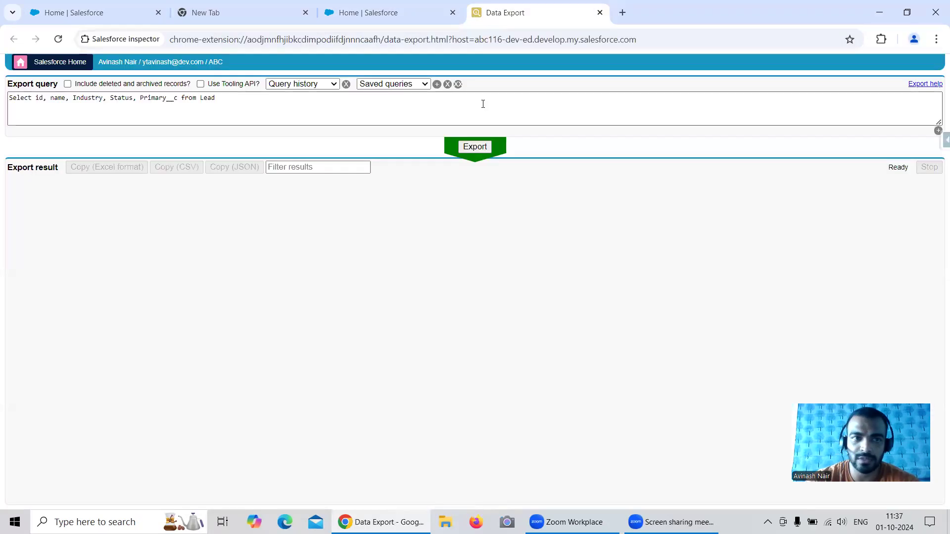
pyautogui.click(476, 155)
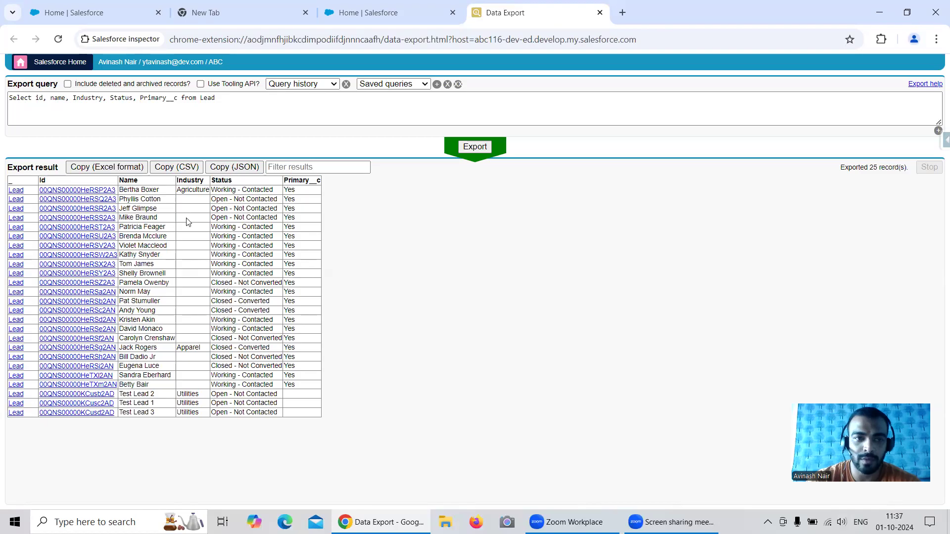
# Return to the abc116 org's Setup page, find Leads in the App Launcher and open it
pyautogui.click(332, 18)
pyautogui.click(29, 101)
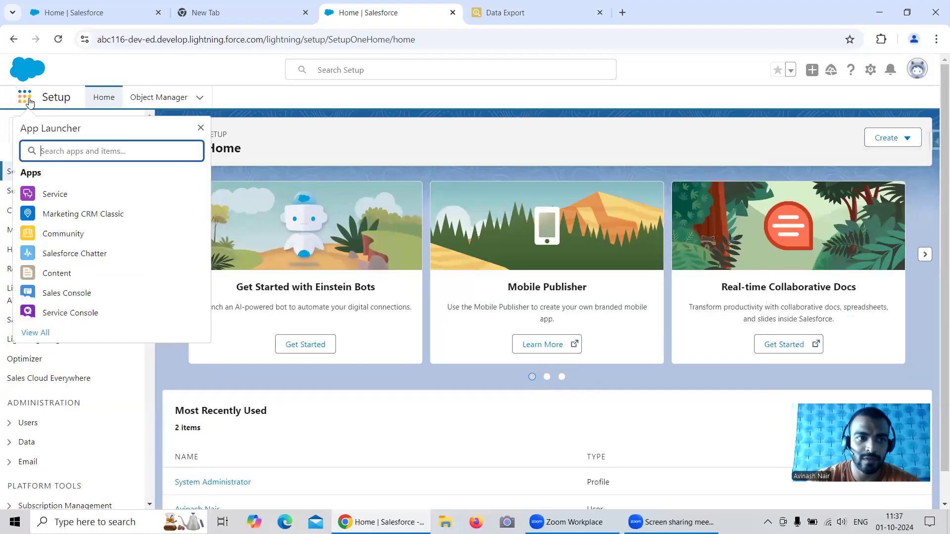
pyautogui.write('Lea')
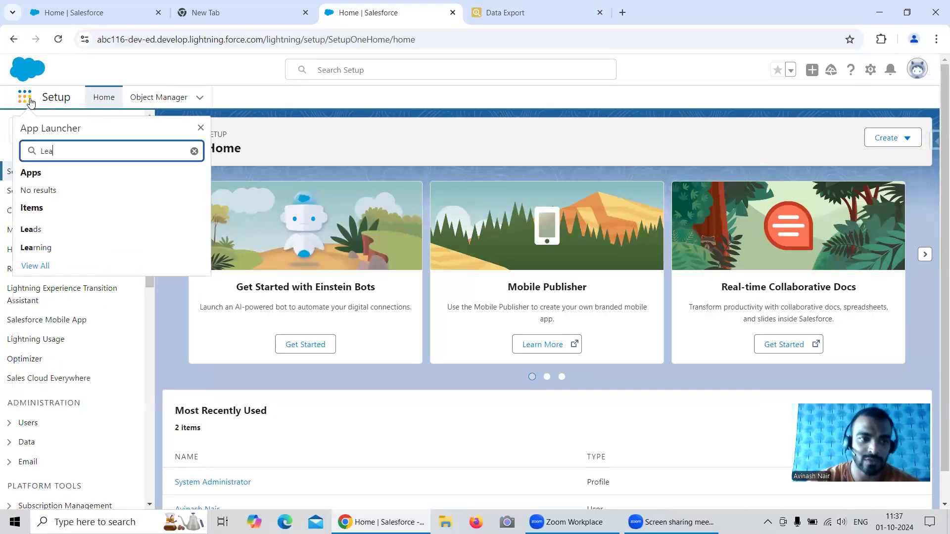
pyautogui.click(99, 225)
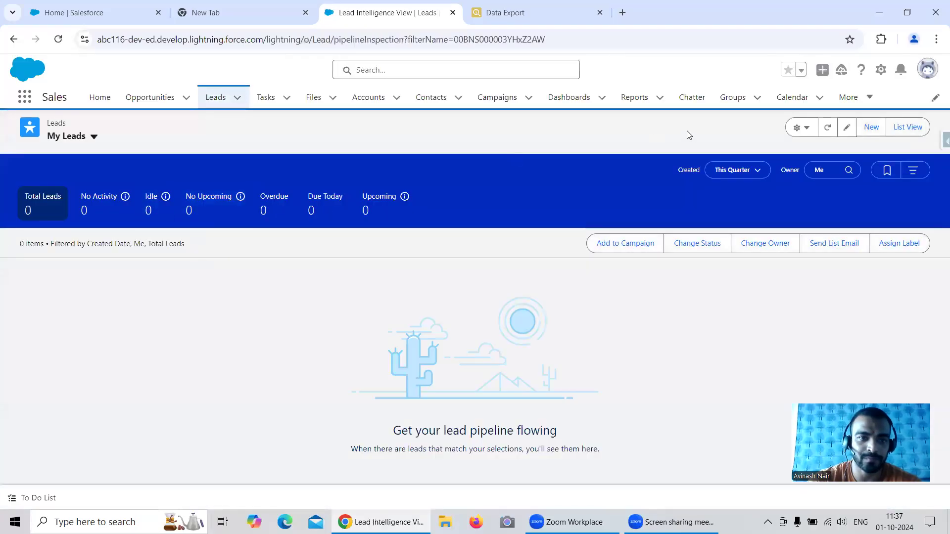
# Look for lead records in the My Important Leads and My Leads list views
pyautogui.click(870, 127)
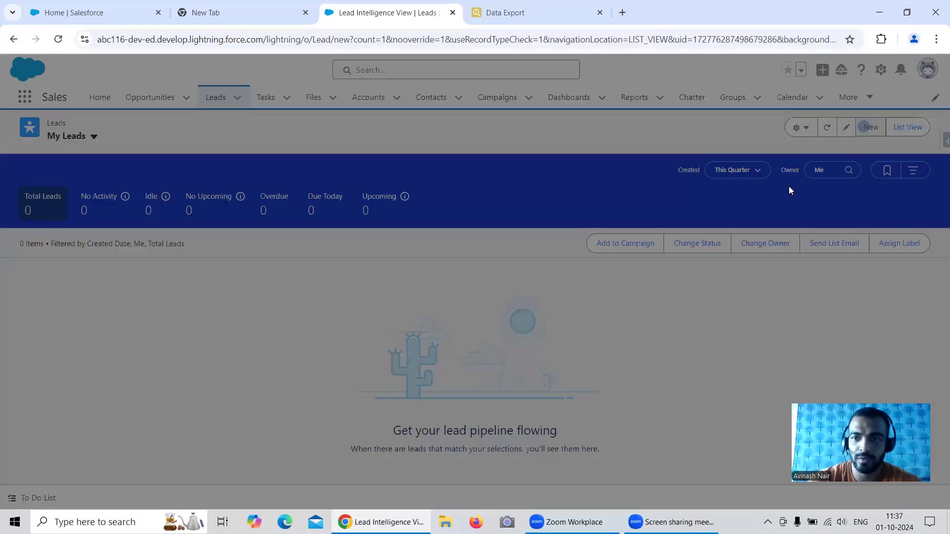
pyautogui.click(722, 98)
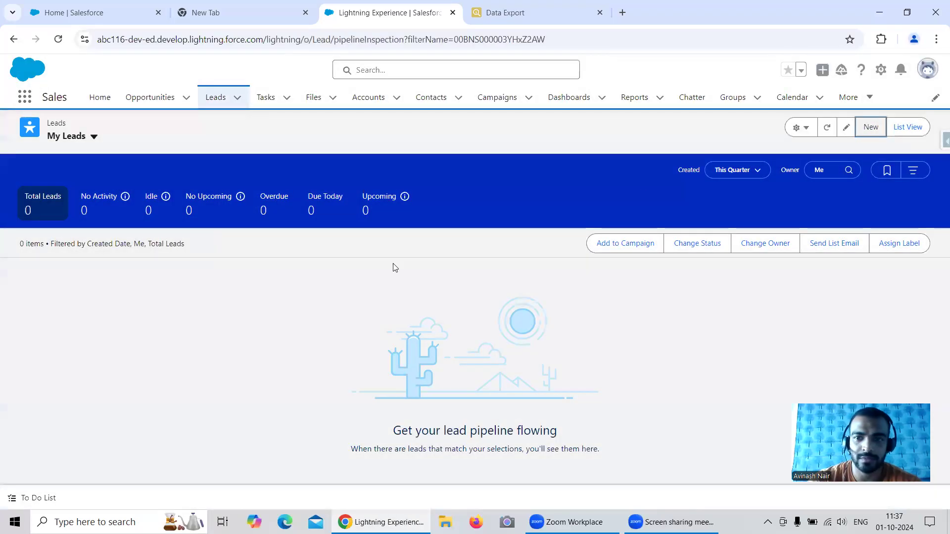
pyautogui.click(67, 140)
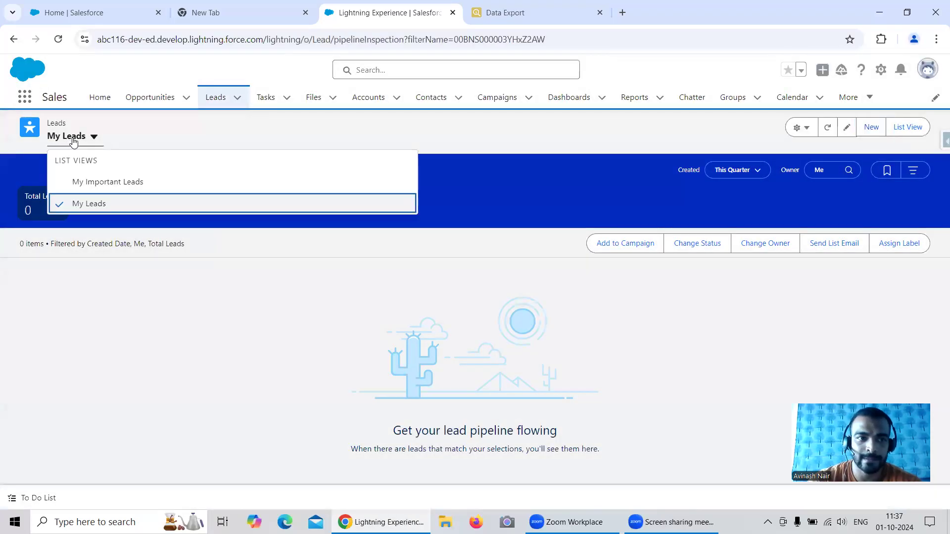
pyautogui.click(89, 182)
pyautogui.click(124, 143)
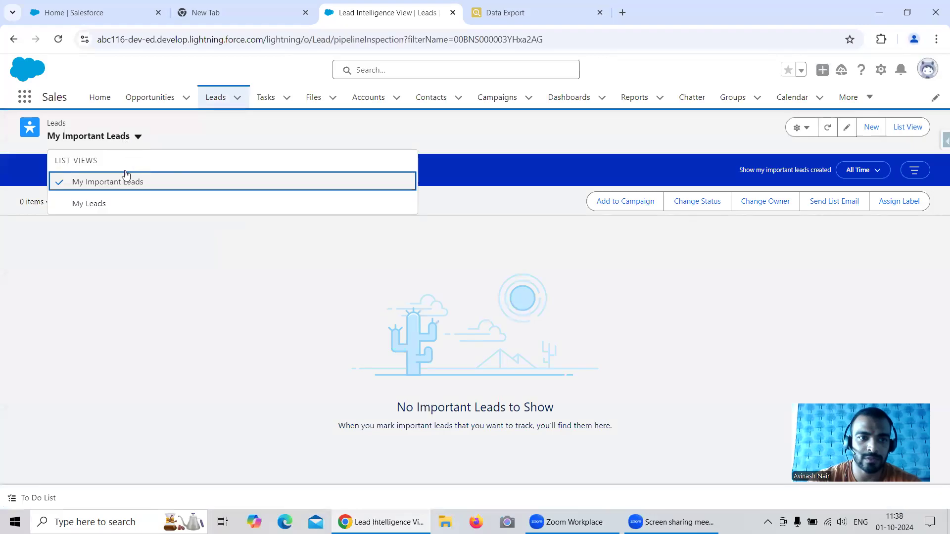
pyautogui.click(119, 201)
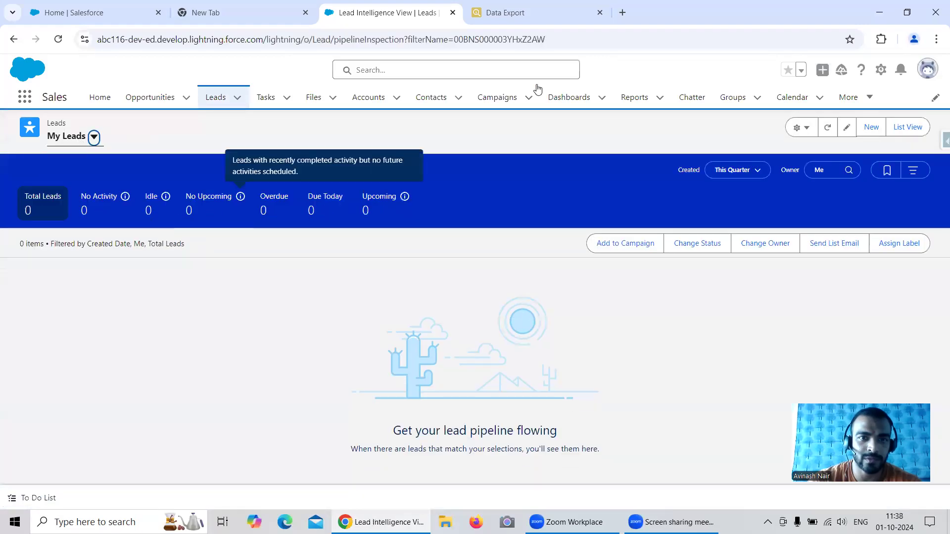
# Open the first lead in the Data Export results as a Salesforce record and show its details
pyautogui.click(534, 14)
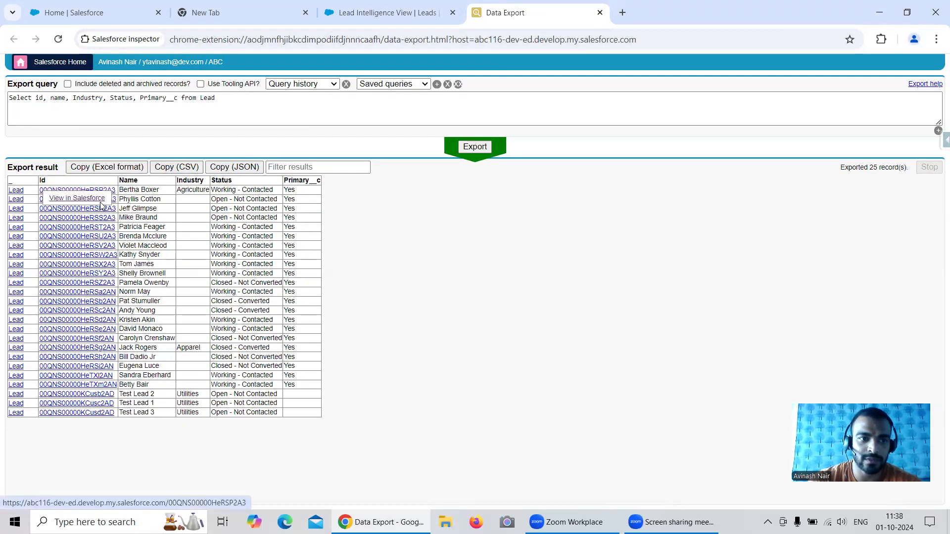
pyautogui.rightClick(93, 198)
pyautogui.click(126, 210)
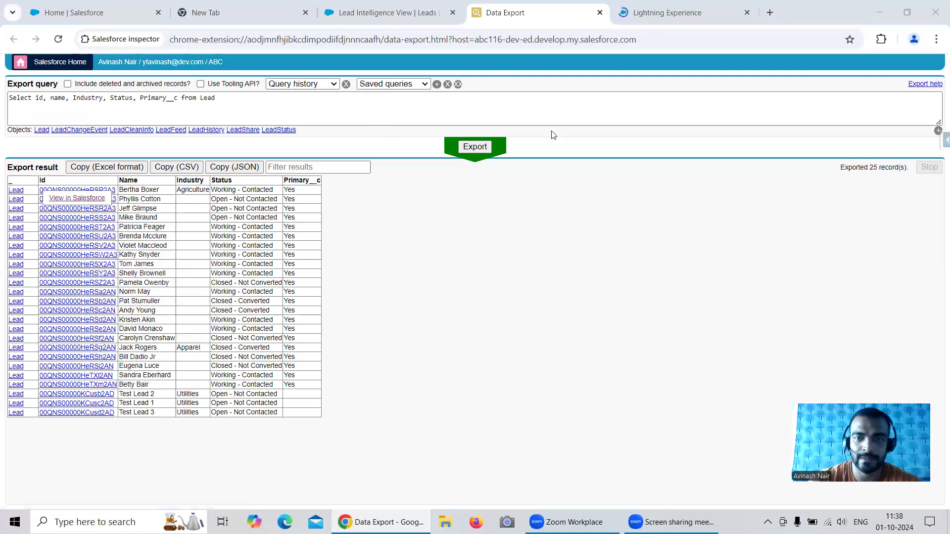
pyautogui.click(629, 16)
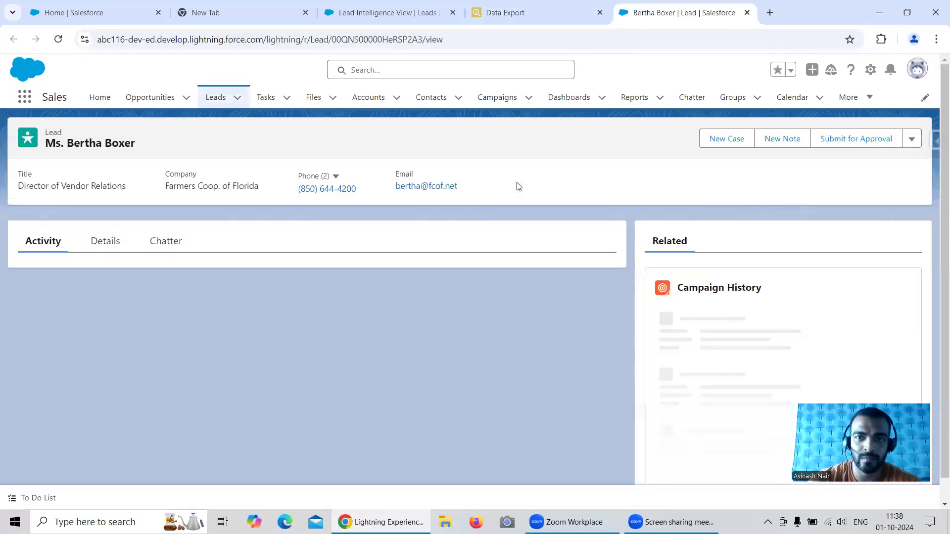
pyautogui.click(117, 272)
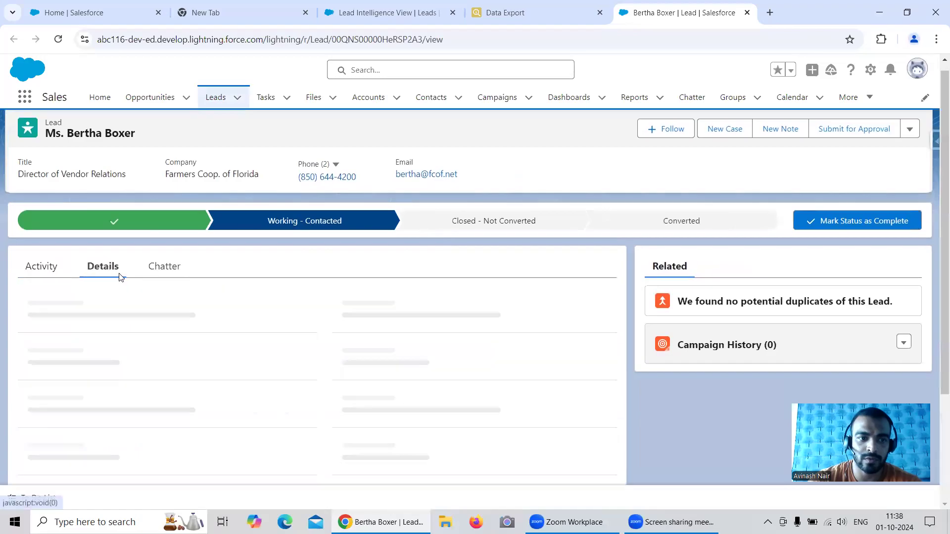
pyautogui.scroll(-3, 274, 253)
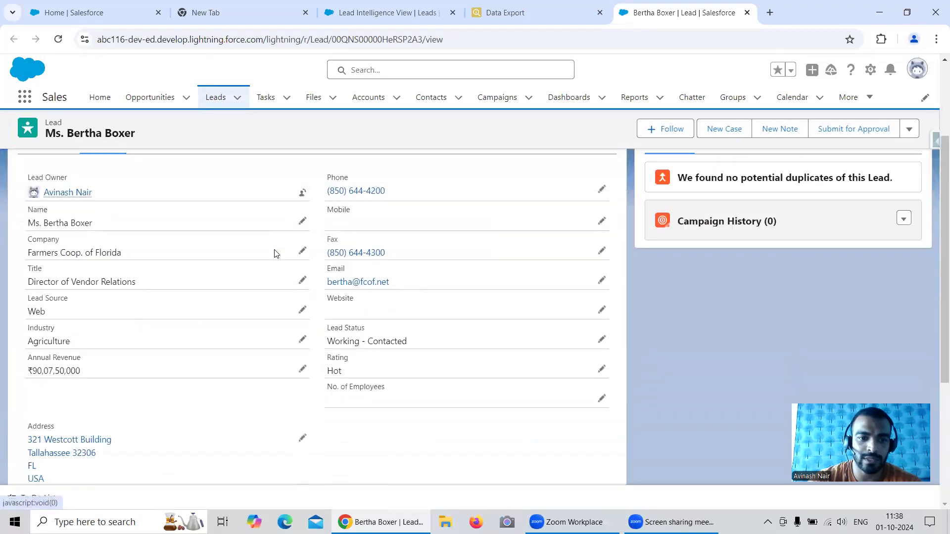
# Open the lead's Industry field for editing and review the available picklist values
pyautogui.click(302, 339)
pyautogui.scroll(-1, 246, 326)
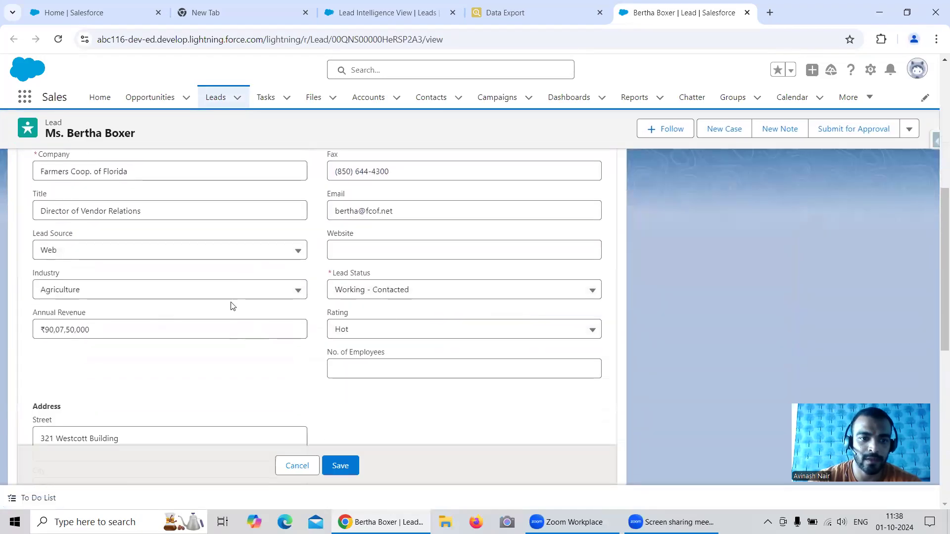
pyautogui.click(229, 290)
pyautogui.scroll(-1, 231, 329)
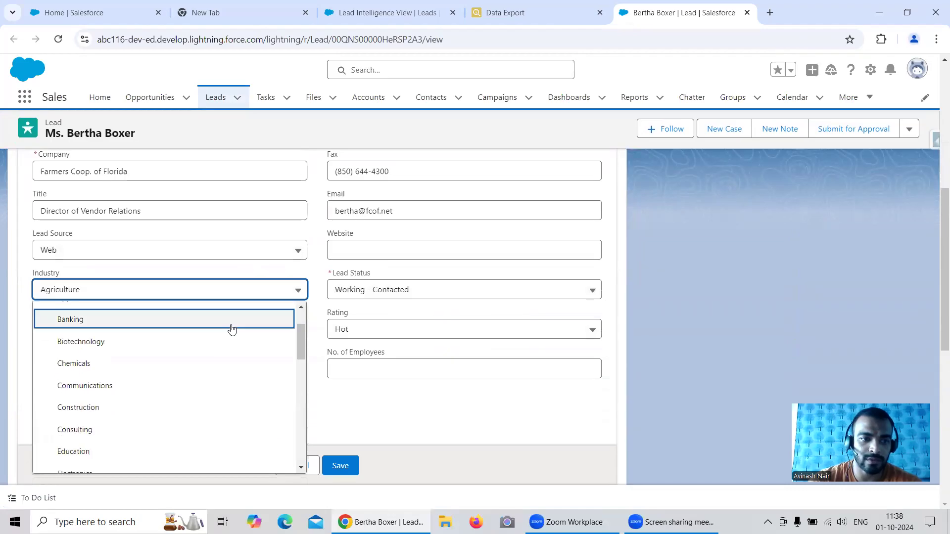
pyautogui.scroll(-2, 232, 329)
pyautogui.scroll(-4, 231, 329)
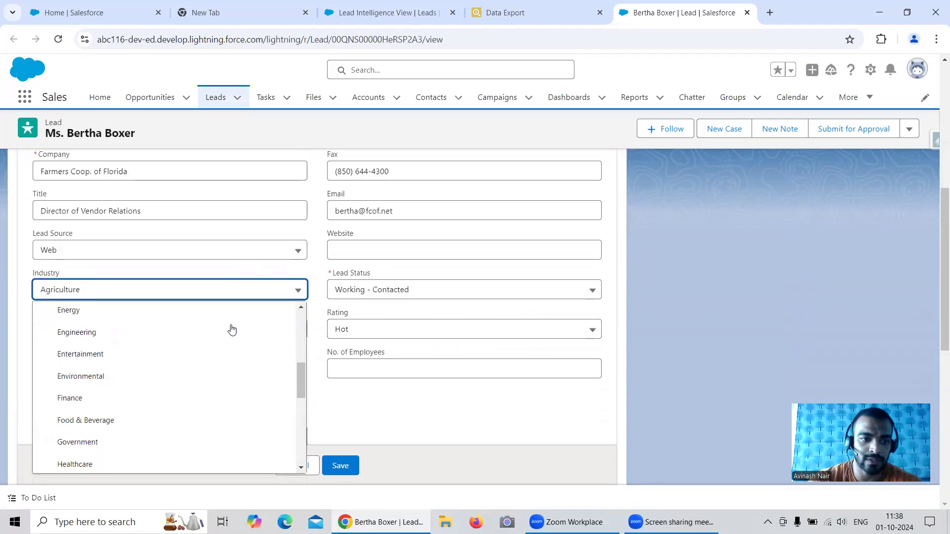
pyautogui.scroll(-4, 232, 329)
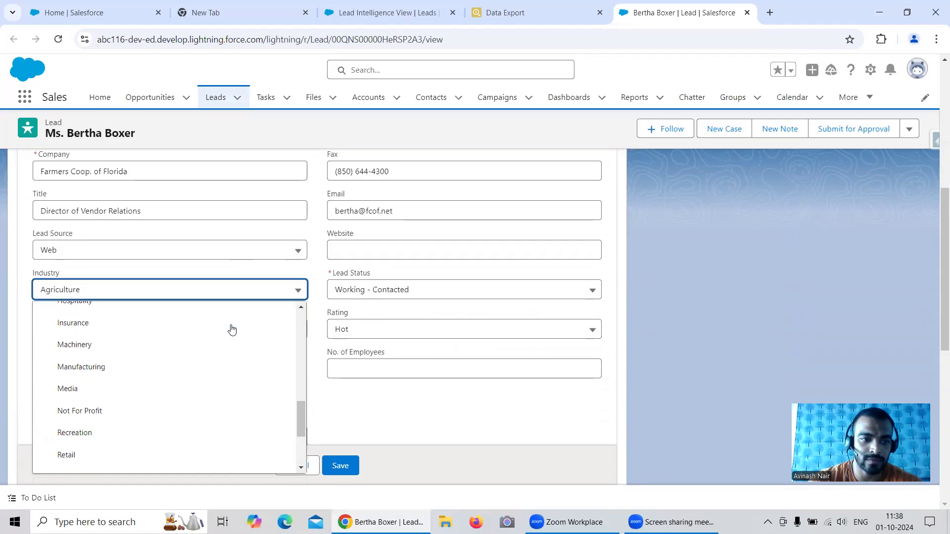
pyautogui.scroll(3, 232, 329)
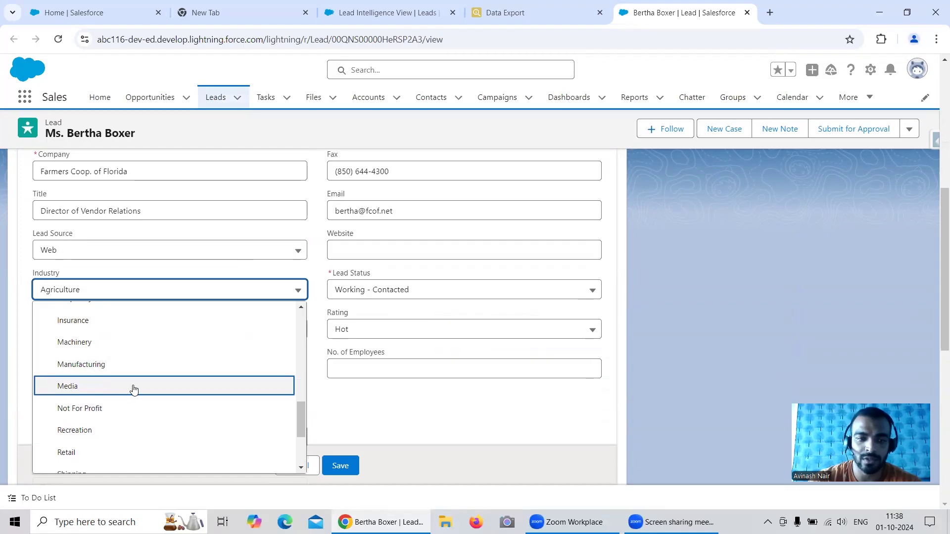
# Compare the Industry column of the exported leads with the lead record's Industry picklist values
pyautogui.click(566, 20)
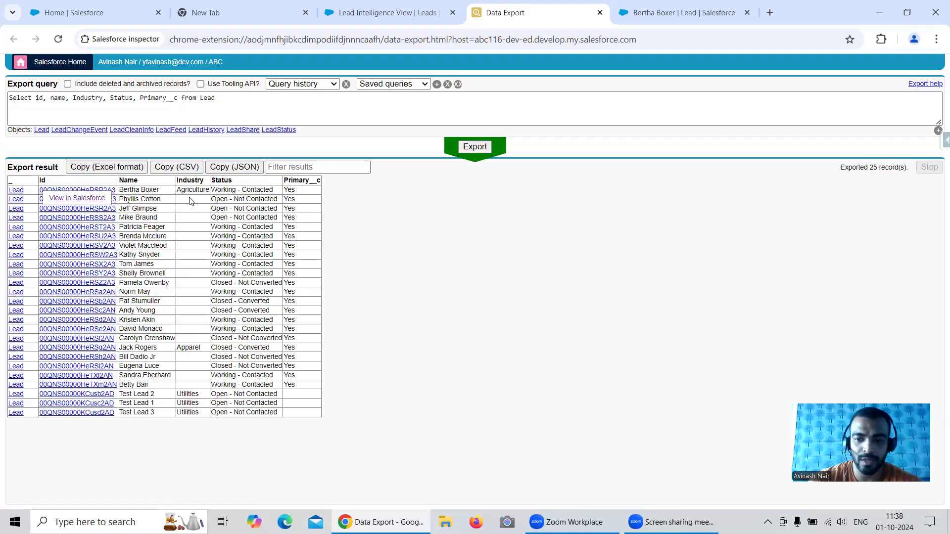
pyautogui.hotkey('ctrl', 'Tab')
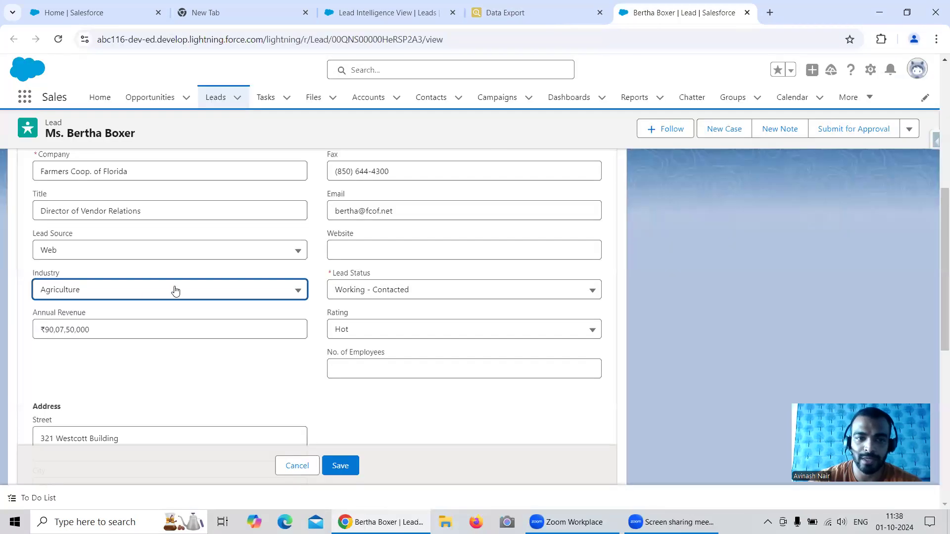
pyautogui.click(63, 294)
pyautogui.scroll(-6, 154, 342)
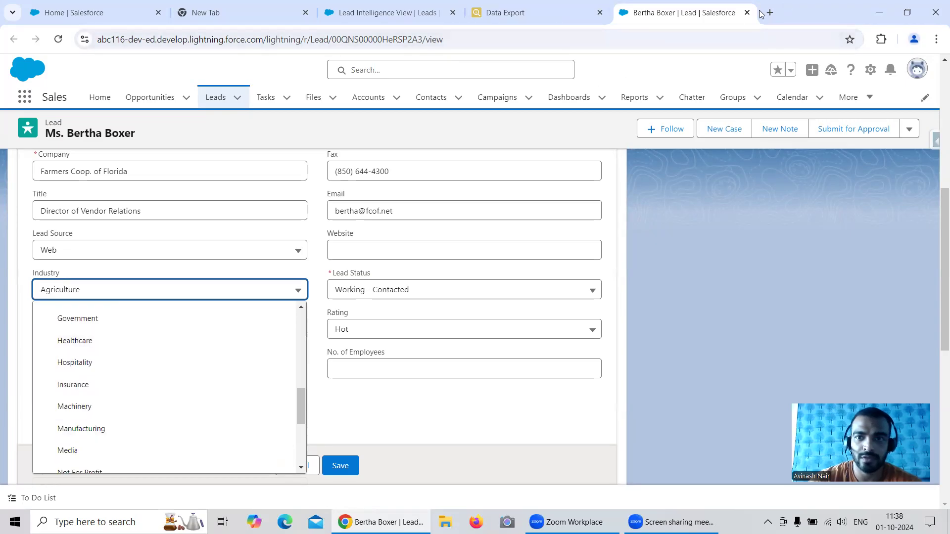
# Switch to the eacom16 org, open Analytics Studio and go through Data Manager to Manage Dataflows
pyautogui.click(74, 13)
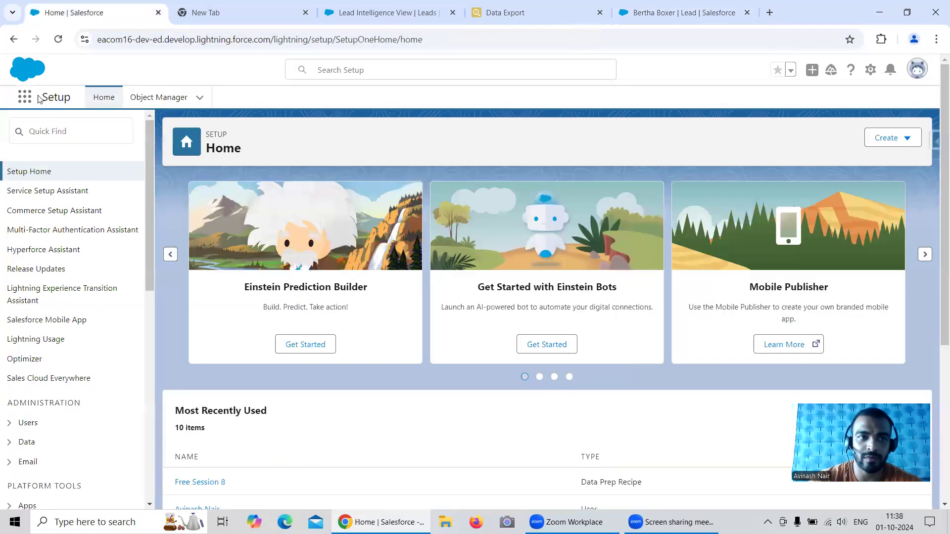
pyautogui.click(24, 97)
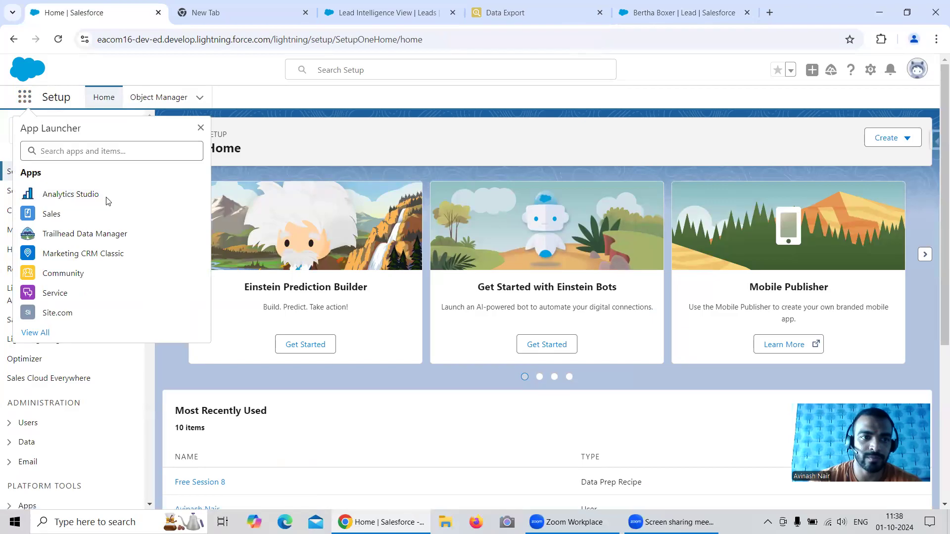
pyautogui.click(106, 197)
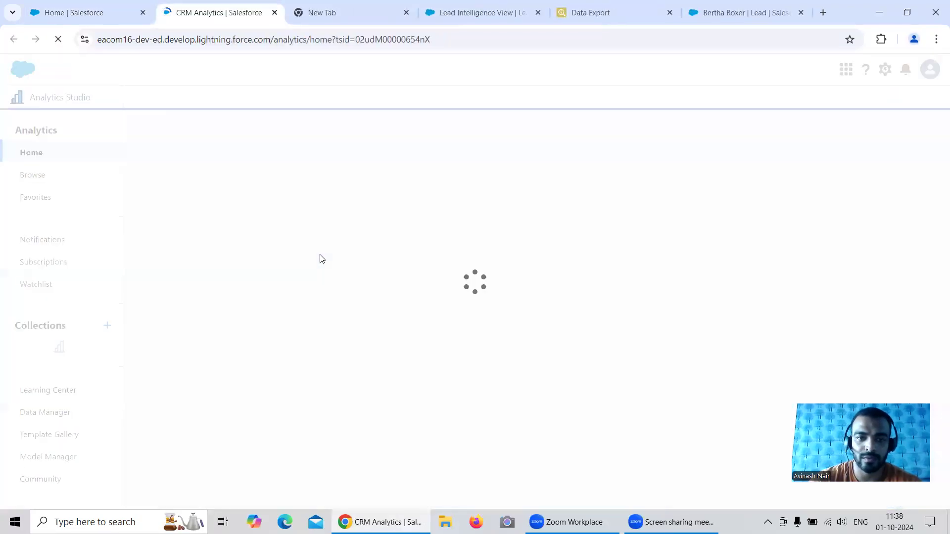
pyautogui.click(85, 425)
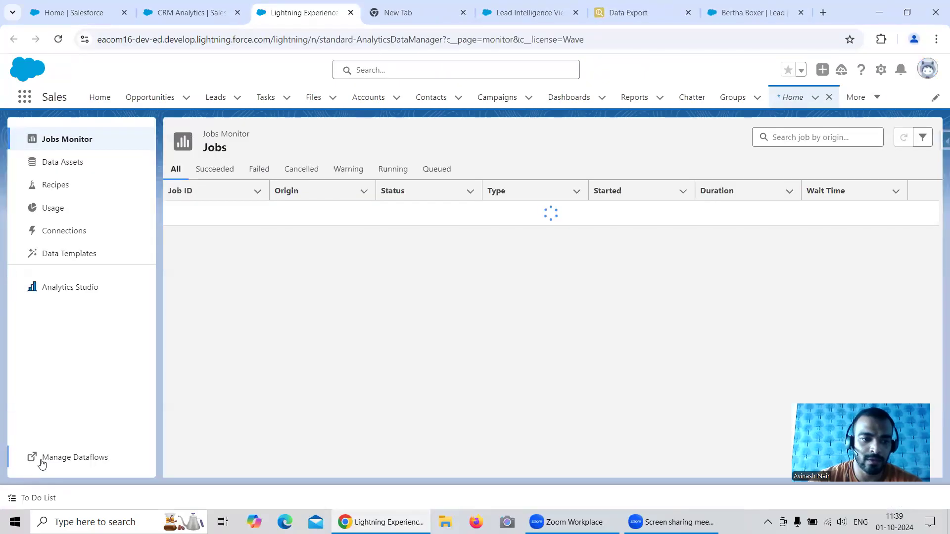
pyautogui.click(43, 461)
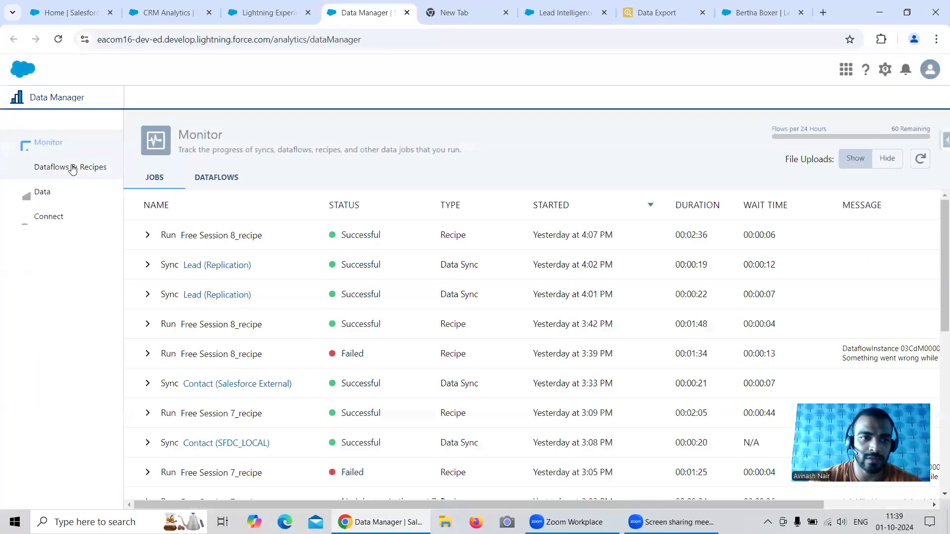
# Open the Free Session 7 recipe from the Dataflows & Recipes list and check its option for adding input data
pyautogui.click(73, 166)
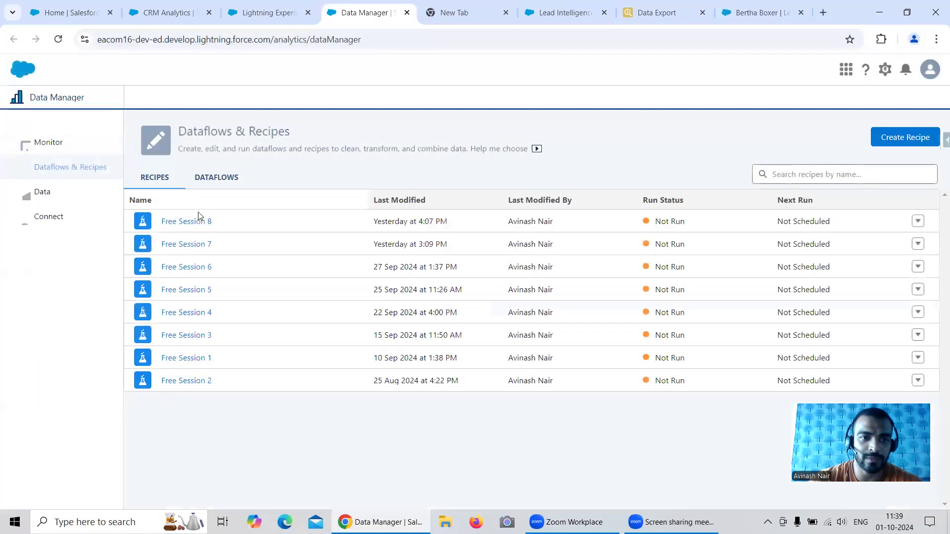
pyautogui.click(206, 245)
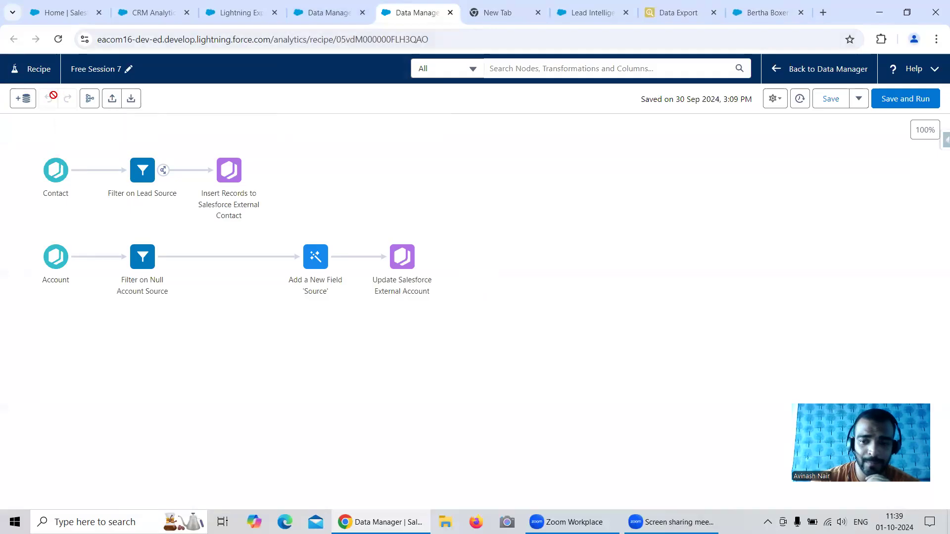
pyautogui.click(24, 100)
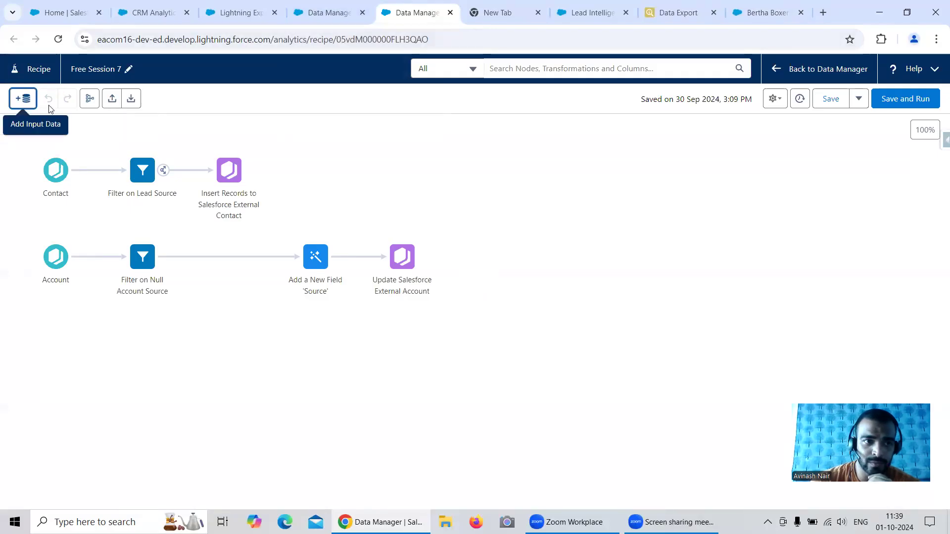
pyautogui.click(897, 73)
# Return to Data Manager, open the Connect page and collapse the SFDC_LOCAL input connection
pyautogui.click(341, 19)
pyautogui.click(70, 224)
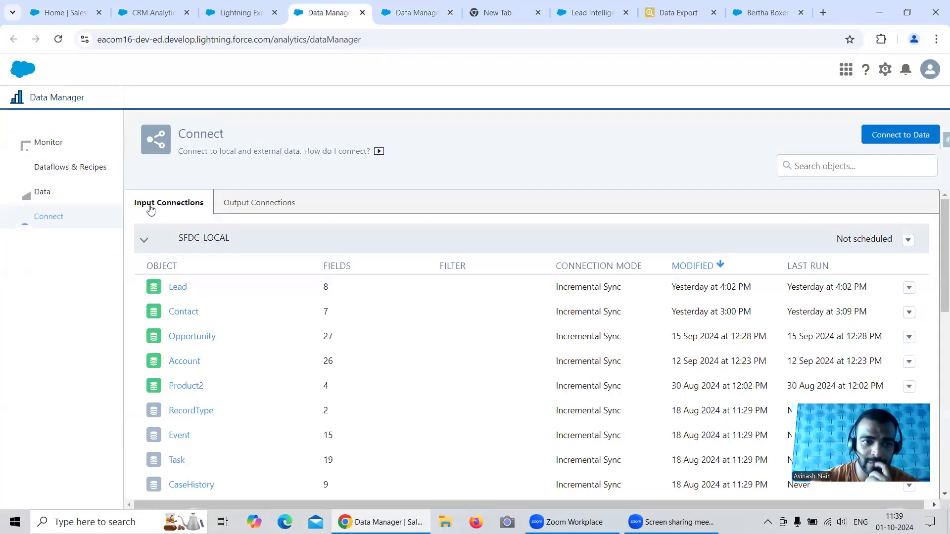
pyautogui.click(144, 240)
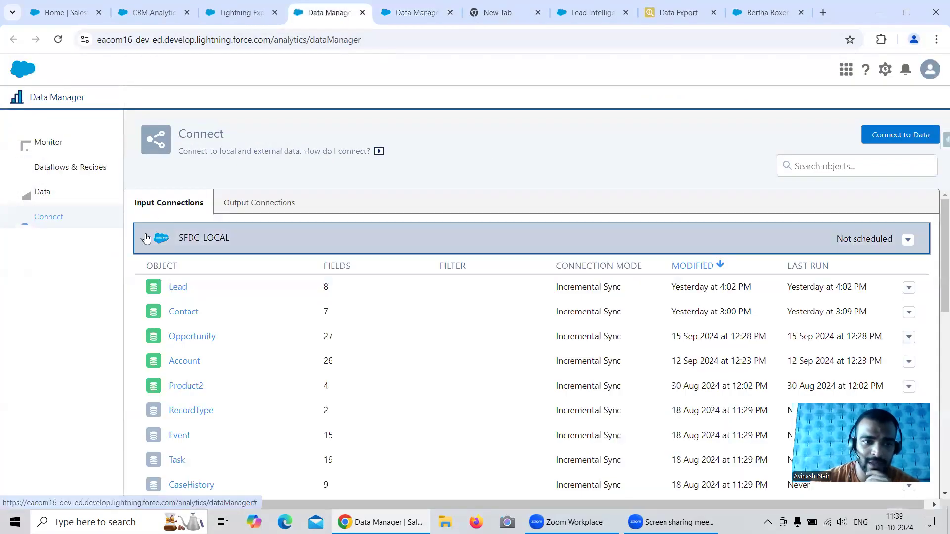
pyautogui.scroll(-1, 279, 319)
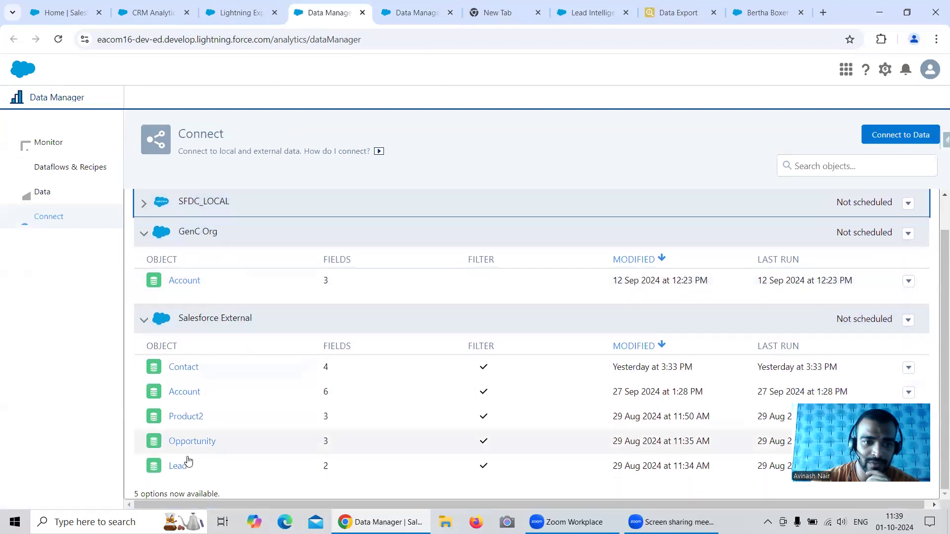
# Try to replace the data sync filter of the Salesforce External connection's Lead object with id!=null
pyautogui.click(179, 466)
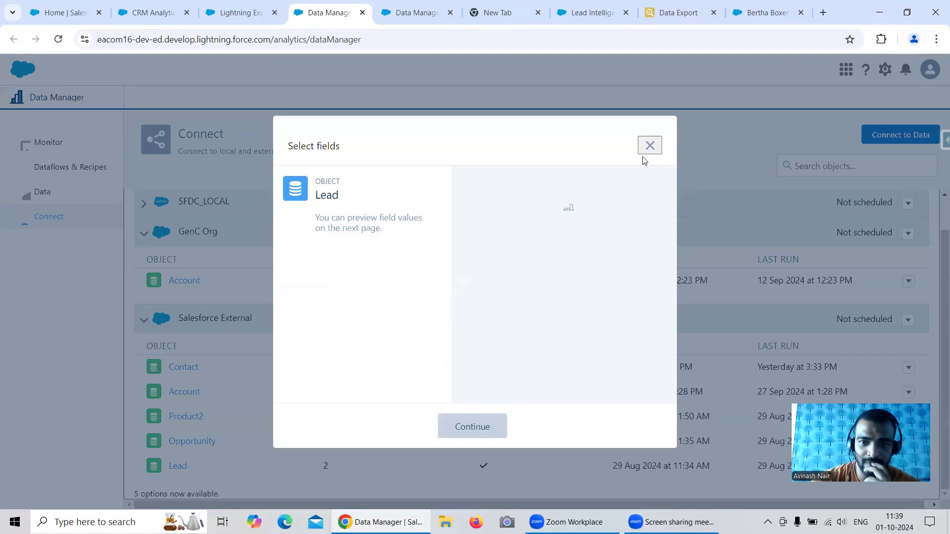
pyautogui.press('Escape')
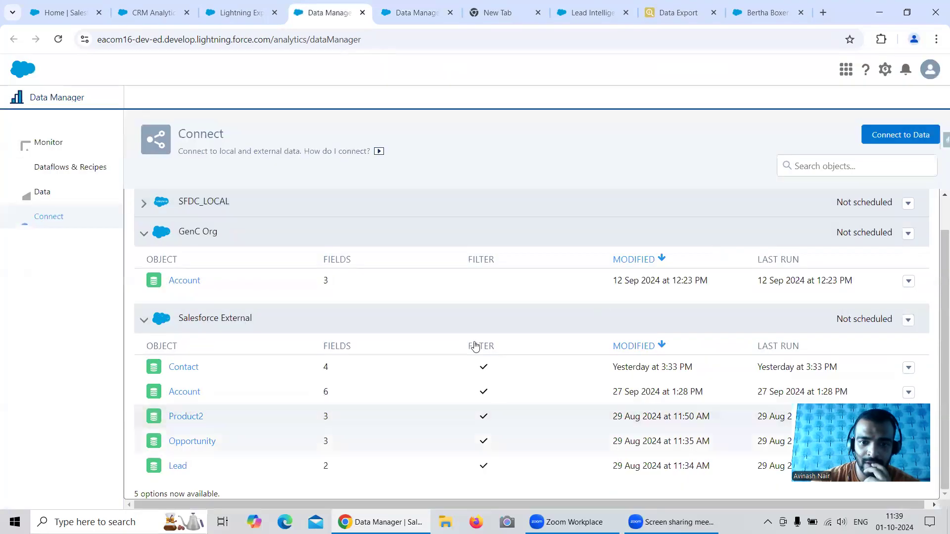
pyautogui.click(172, 470)
pyautogui.click(462, 426)
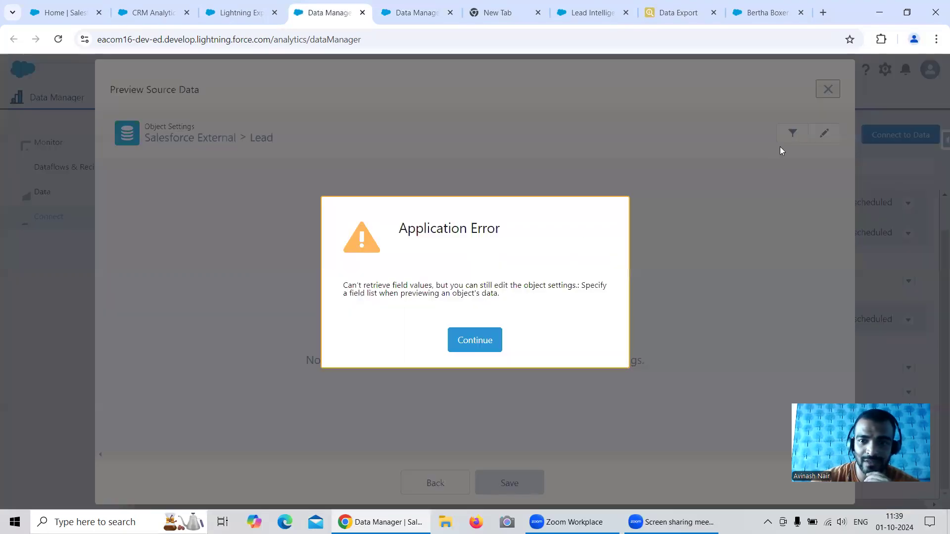
pyautogui.click(478, 340)
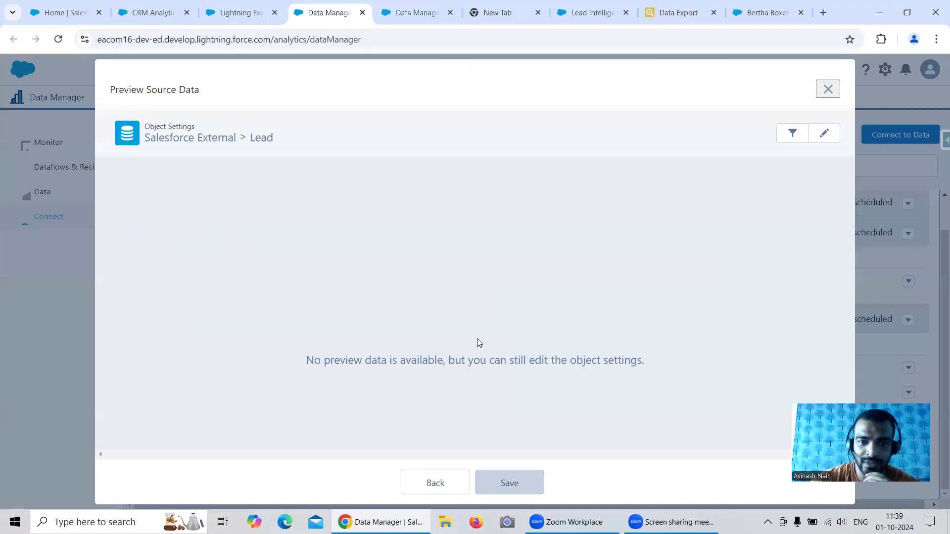
pyautogui.click(792, 133)
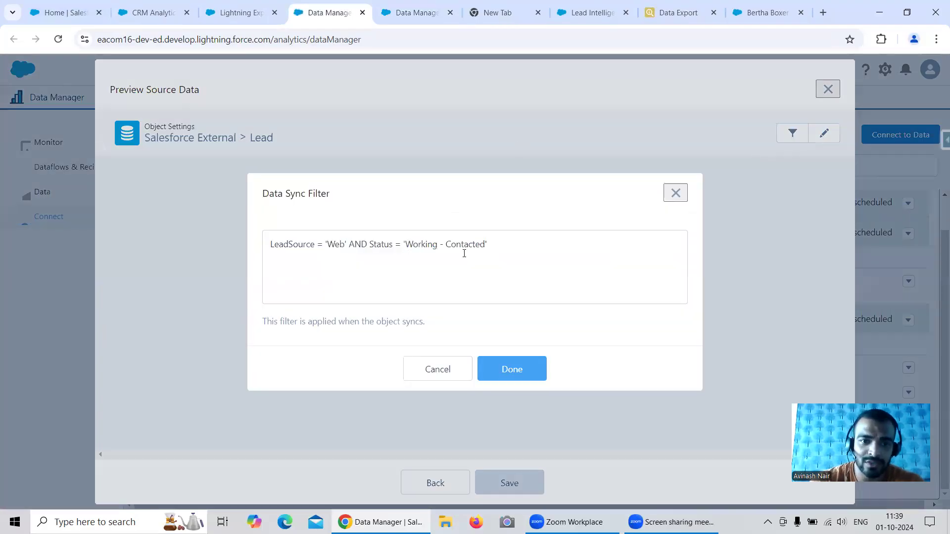
pyautogui.moveTo(498, 245); pyautogui.dragTo(265, 243)
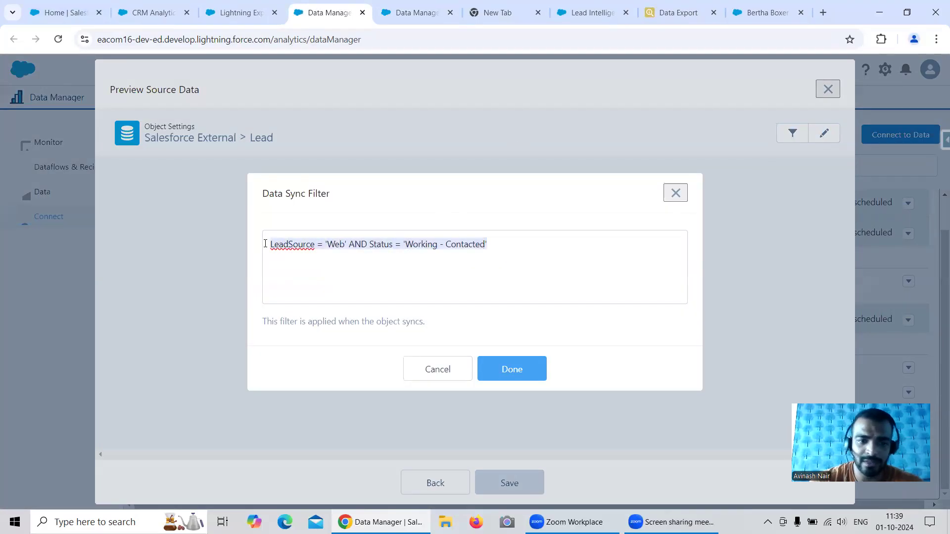
pyautogui.write('id!=null')
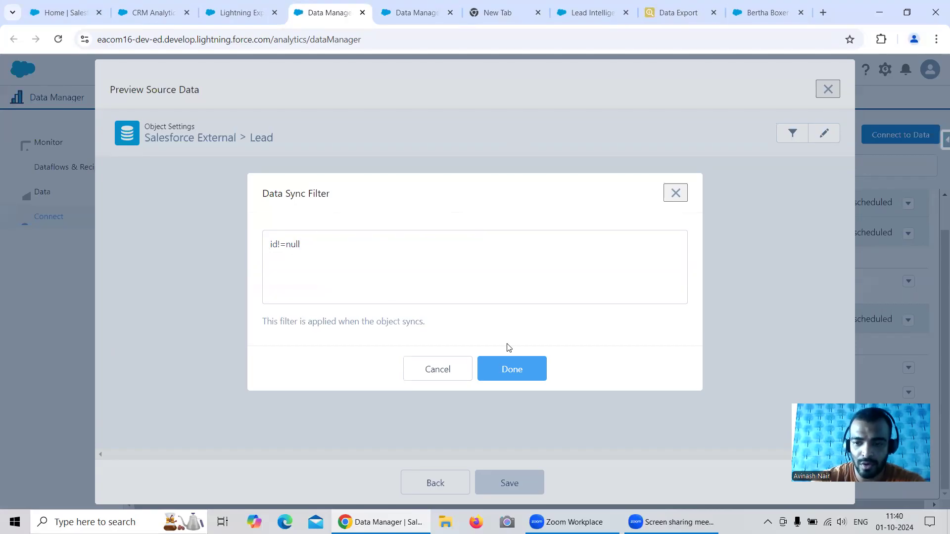
# Try to change the Lead object's data sync filter to Industry = null and close its object settings
pyautogui.click(703, 18)
pyautogui.click(321, 17)
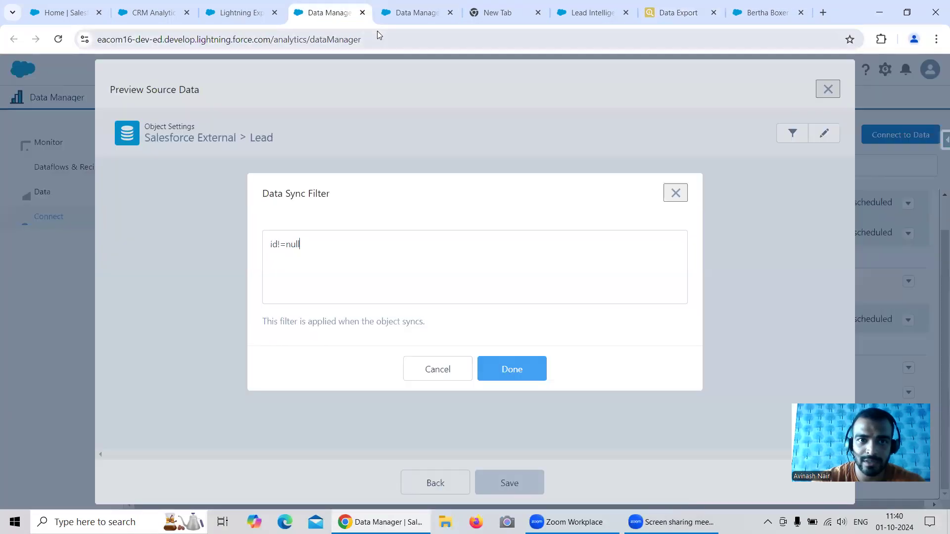
pyautogui.moveTo(280, 241); pyautogui.dragTo(263, 242)
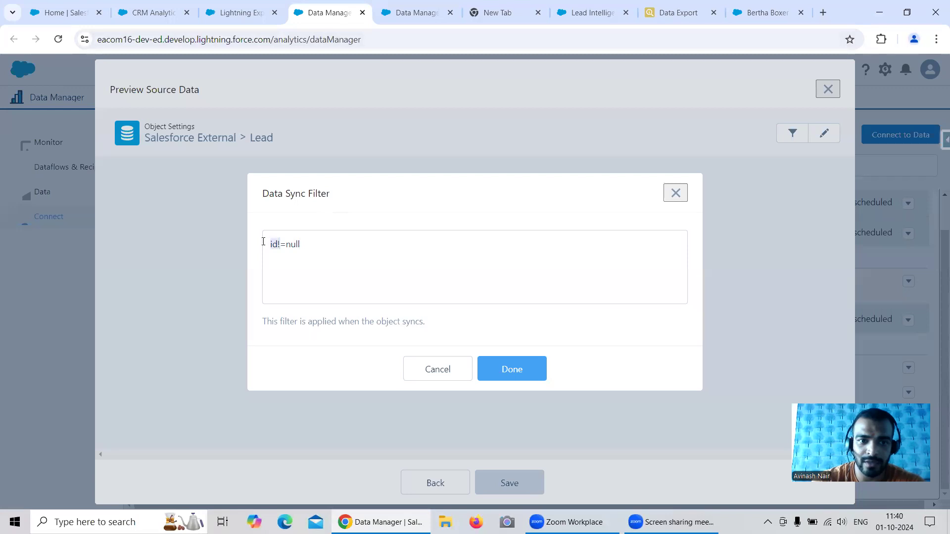
pyautogui.write('Industry')
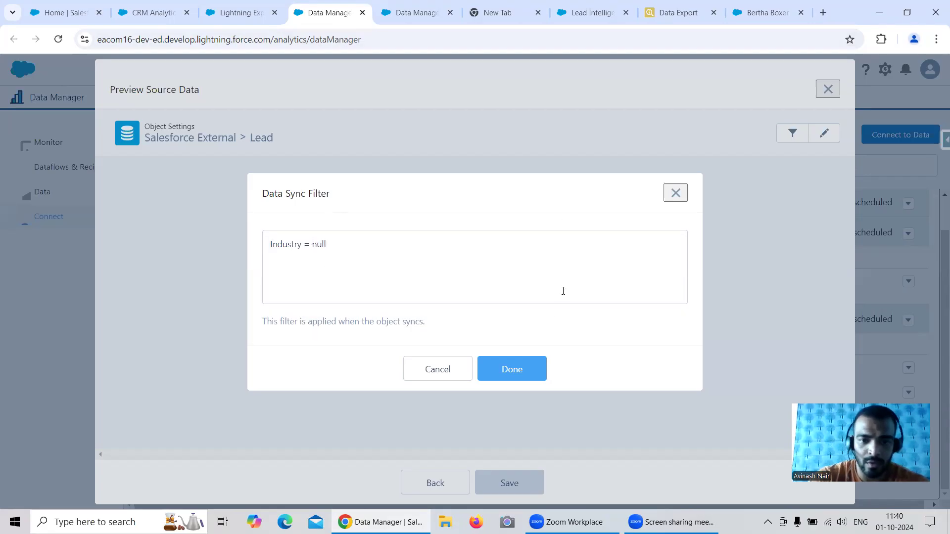
pyautogui.click(528, 366)
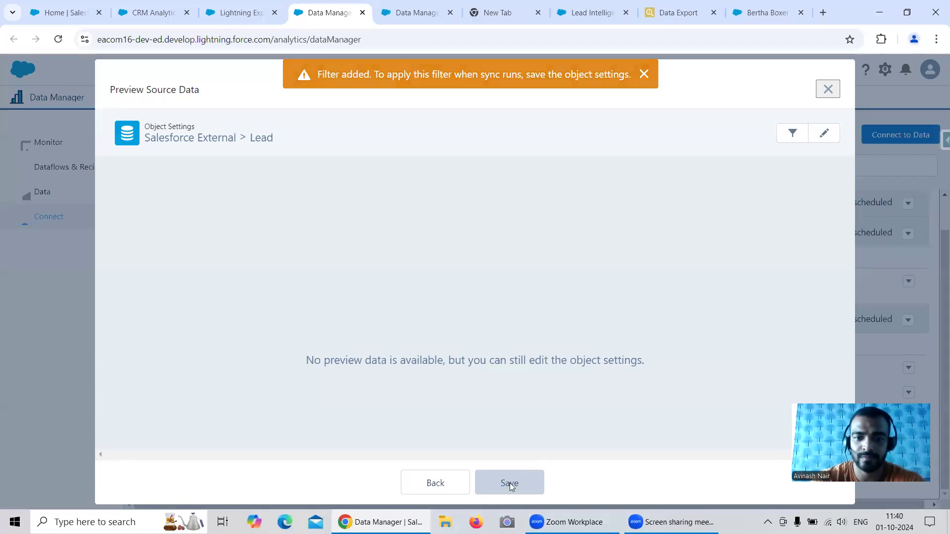
pyautogui.click(828, 89)
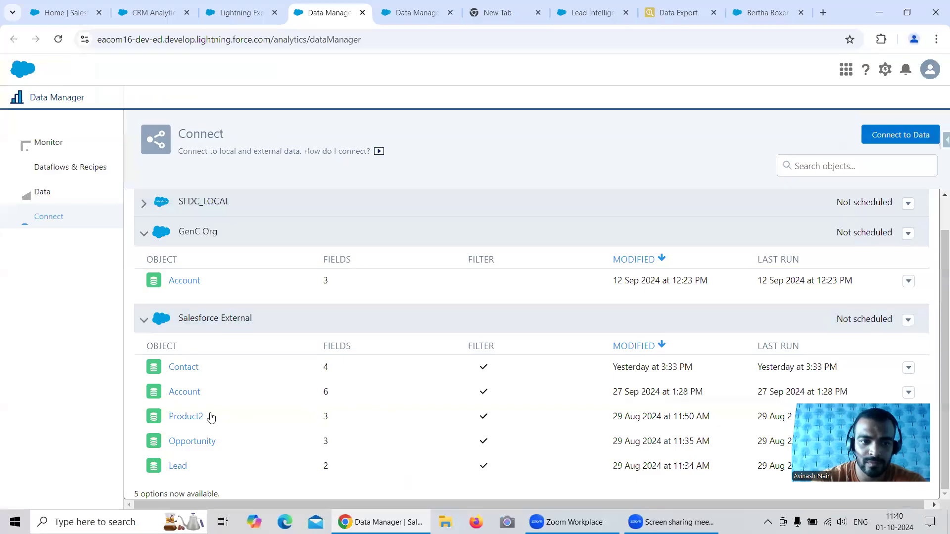
# Open the Salesforce External connection's Contact object preview and check its data sync filter
pyautogui.click(185, 392)
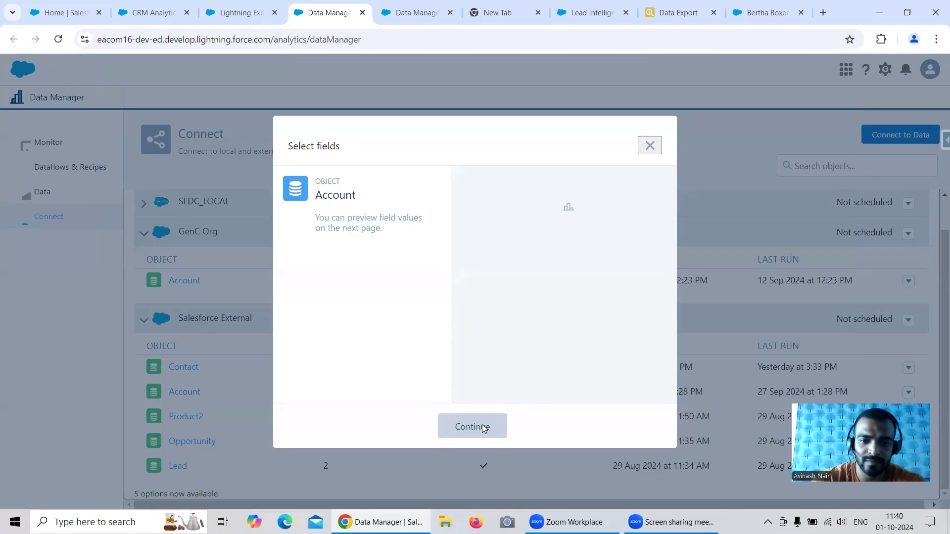
pyautogui.click(650, 145)
pyautogui.click(181, 370)
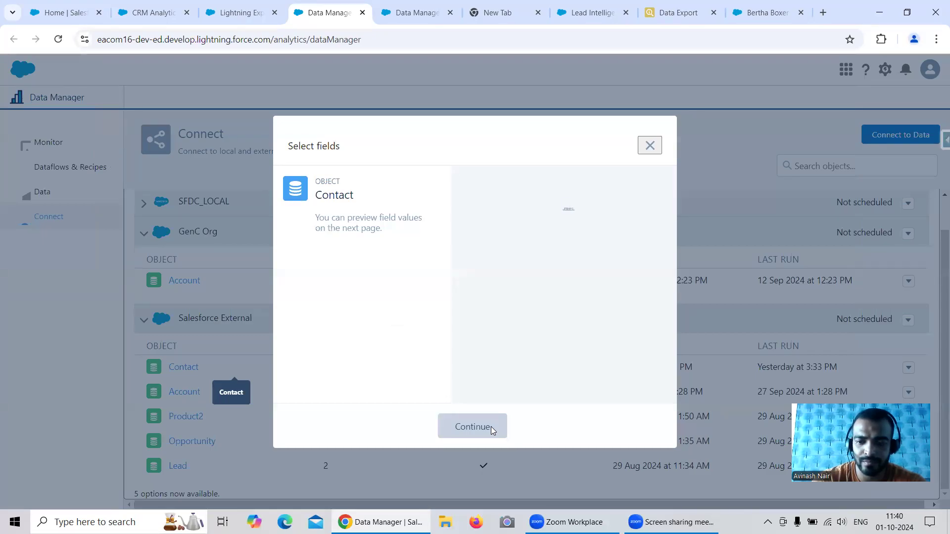
pyautogui.click(490, 370)
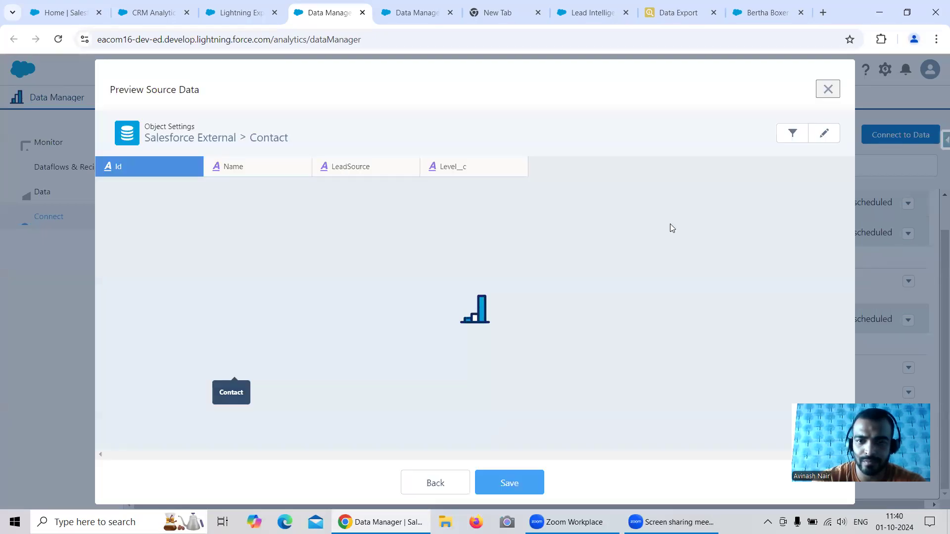
pyautogui.click(791, 134)
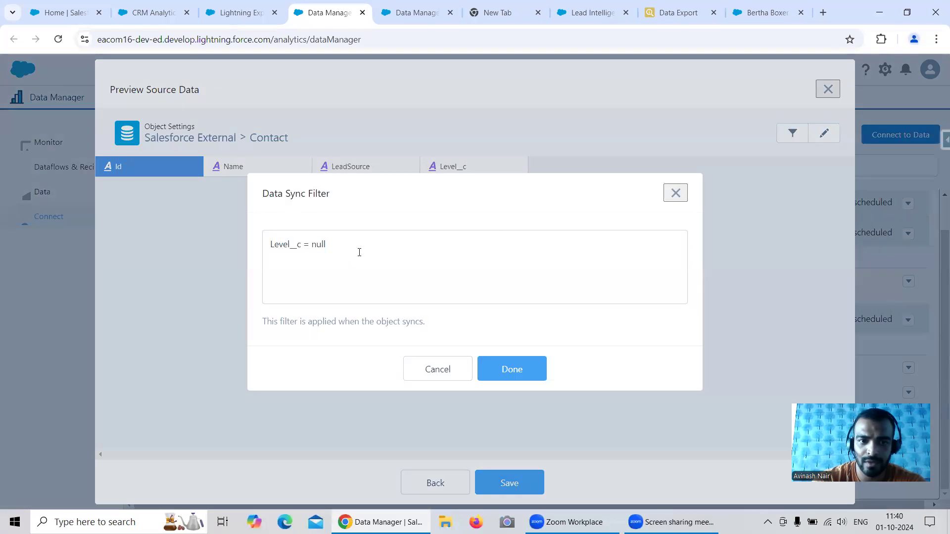
pyautogui.click(676, 193)
# Examine the Contact object's source data preview and close it without saving
pyautogui.click(683, 13)
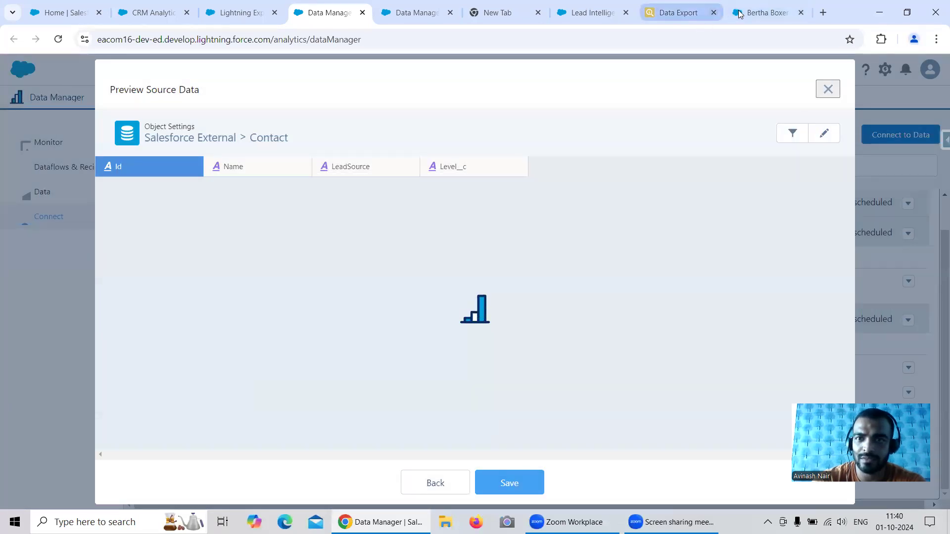
pyautogui.click(364, 19)
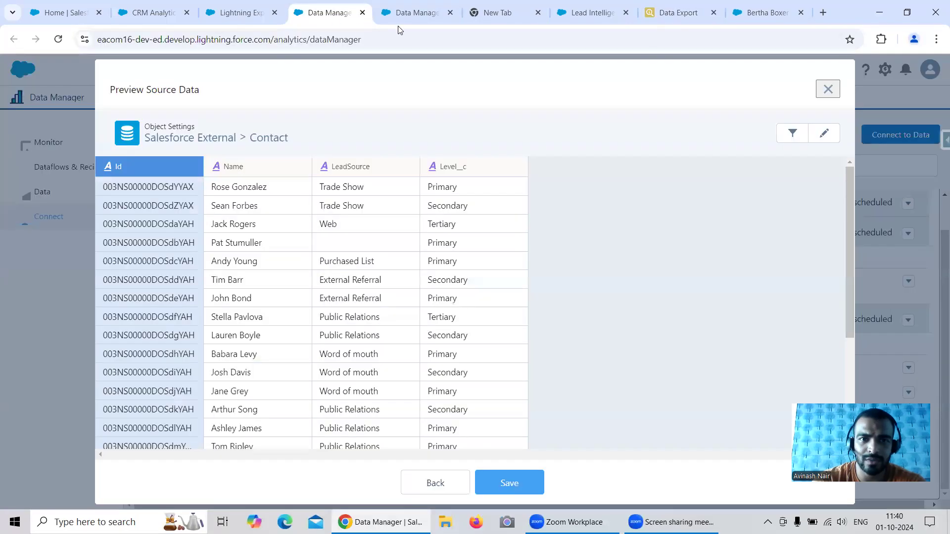
pyautogui.click(404, 19)
pyautogui.click(297, 17)
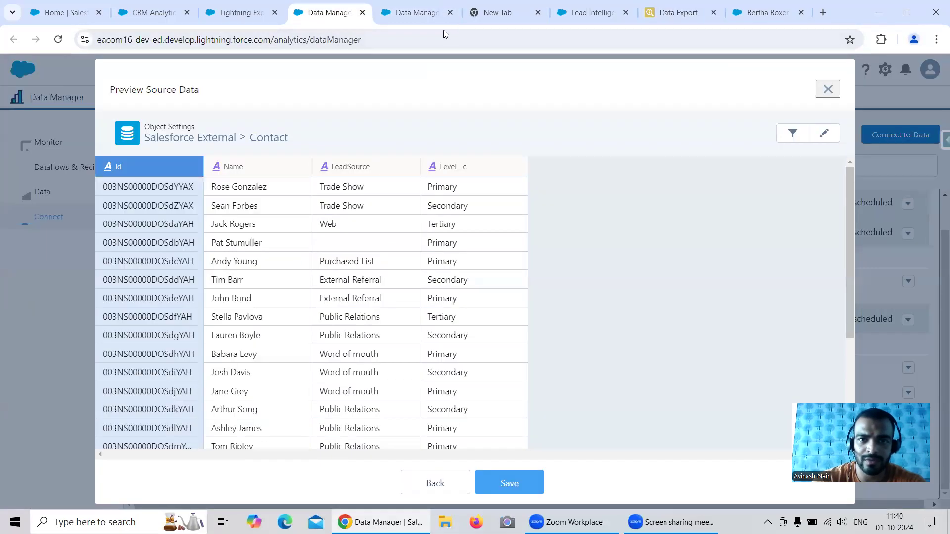
pyautogui.click(826, 89)
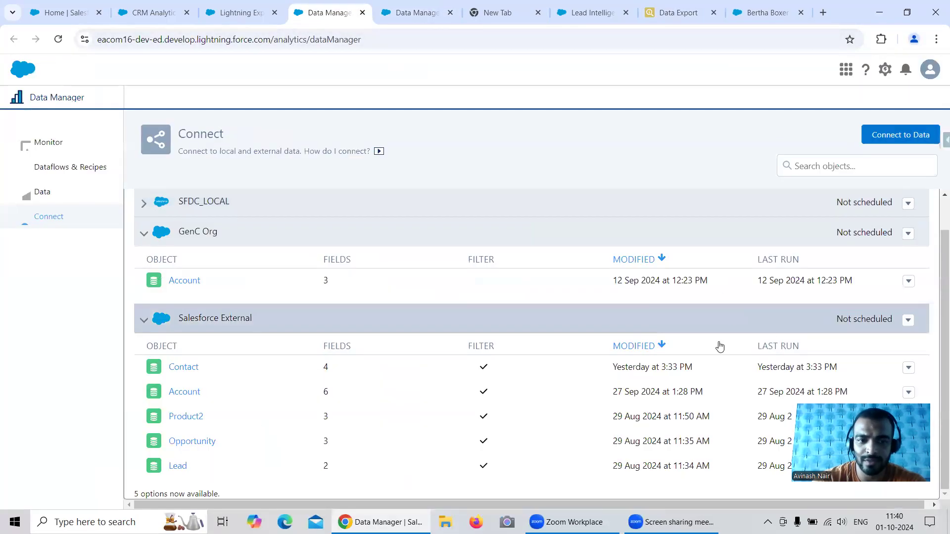
pyautogui.click(818, 400)
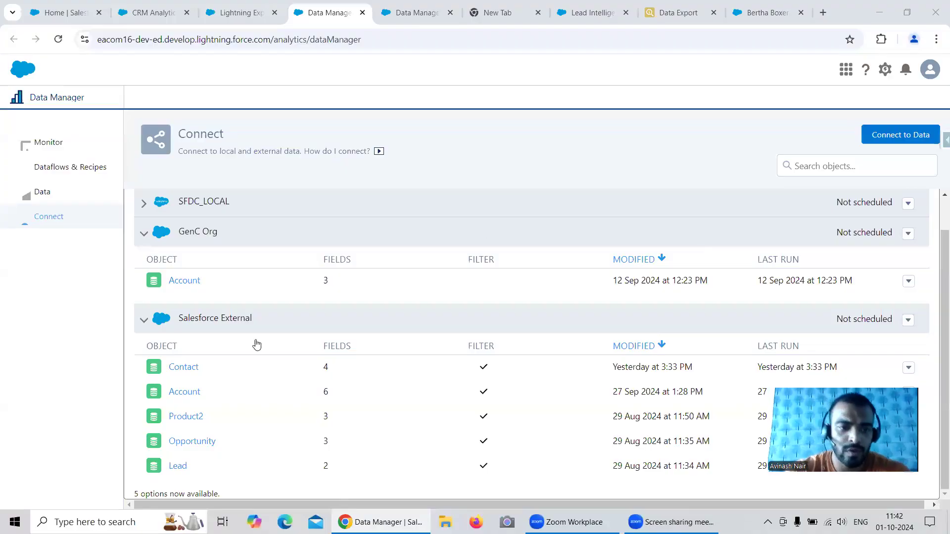
# Add the Industry field to the selected fields of the Salesforce External connection's Lead object
pyautogui.click(175, 468)
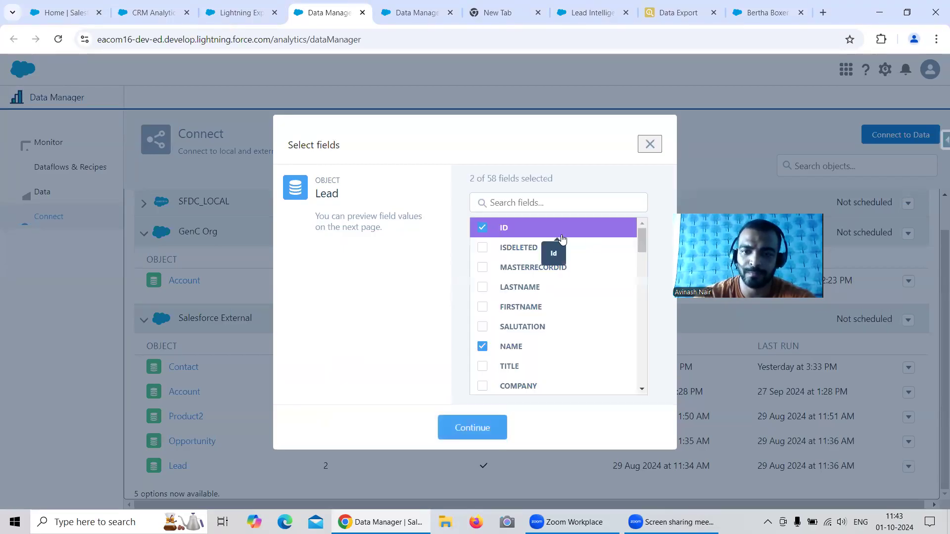
pyautogui.scroll(-3, 552, 300)
pyautogui.scroll(3, 556, 295)
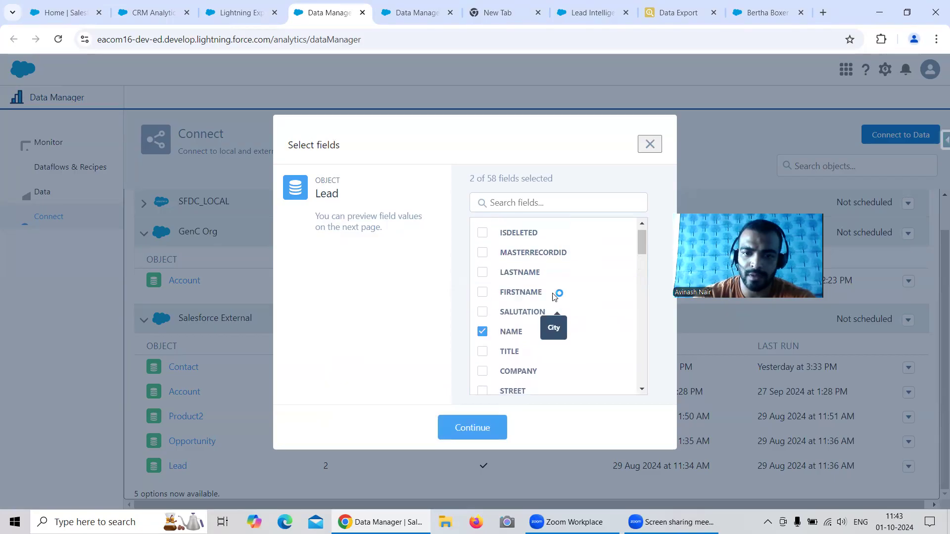
pyautogui.write('Ind')
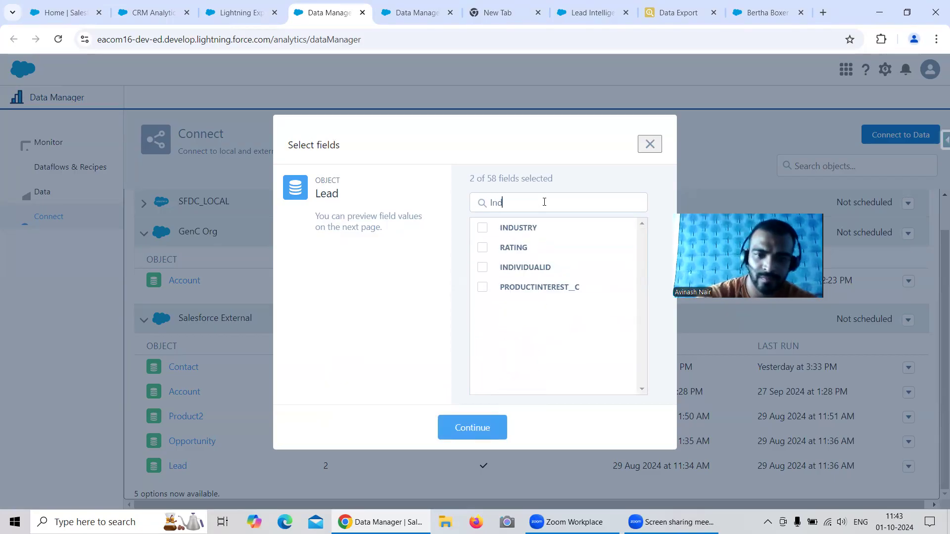
pyautogui.click(517, 231)
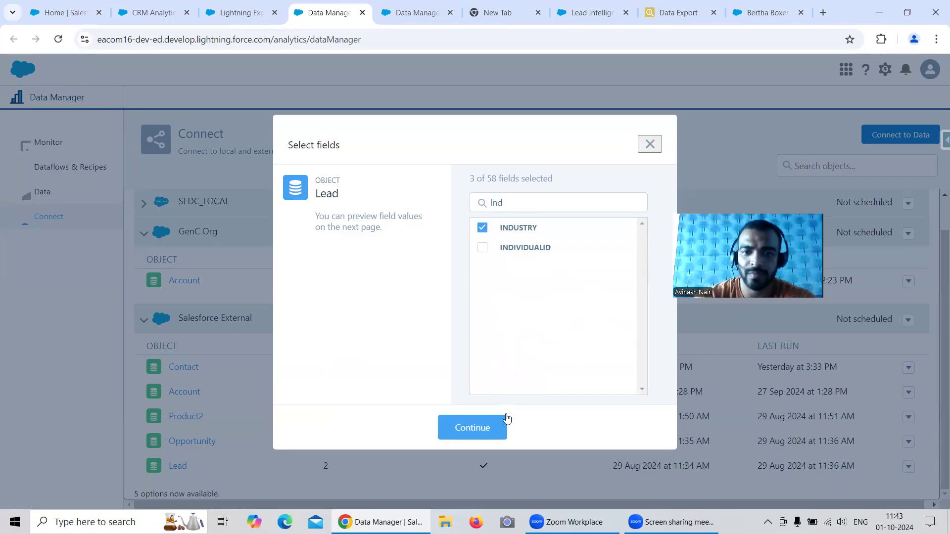
# Check the fields of the open lead record in the abc116 org and the exported lead list
pyautogui.click(767, 13)
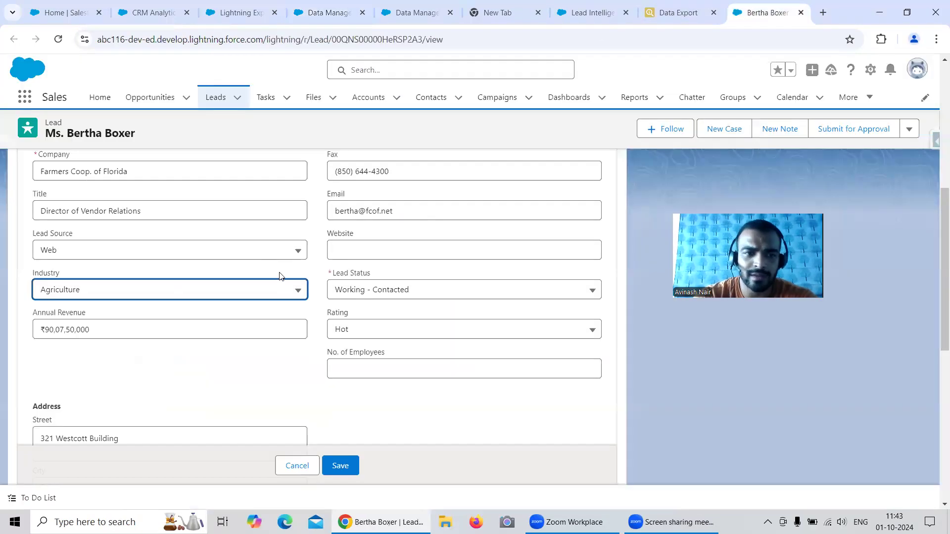
pyautogui.scroll(5, 298, 360)
pyautogui.scroll(-2, 239, 325)
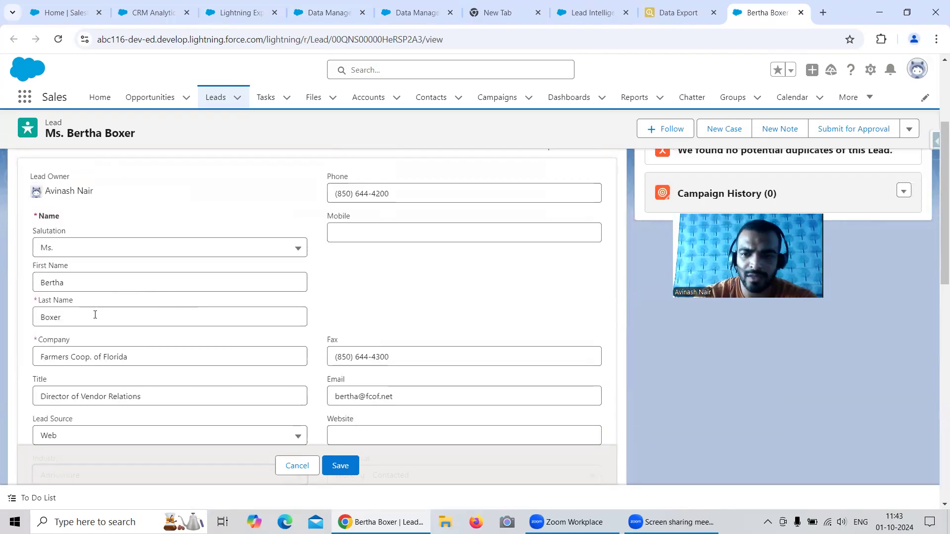
pyautogui.scroll(-1, 97, 312)
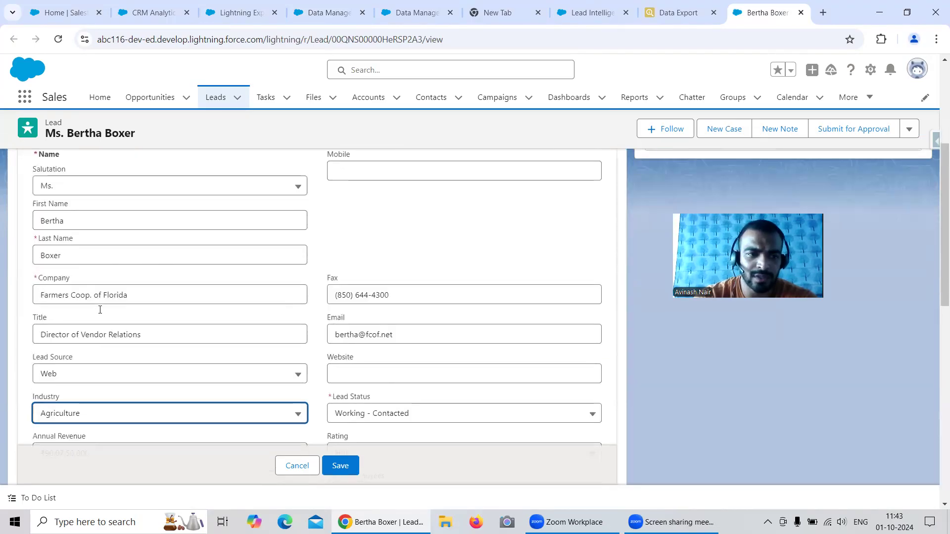
pyautogui.click(650, 18)
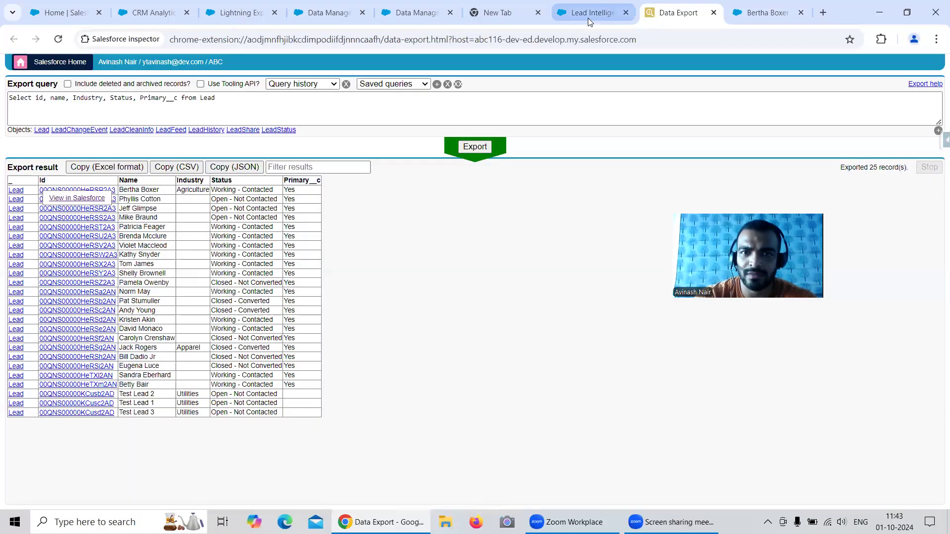
# Replace the Salesforce External Lead object's data sync filter with "Industry = null" and save the object settings
pyautogui.click(329, 19)
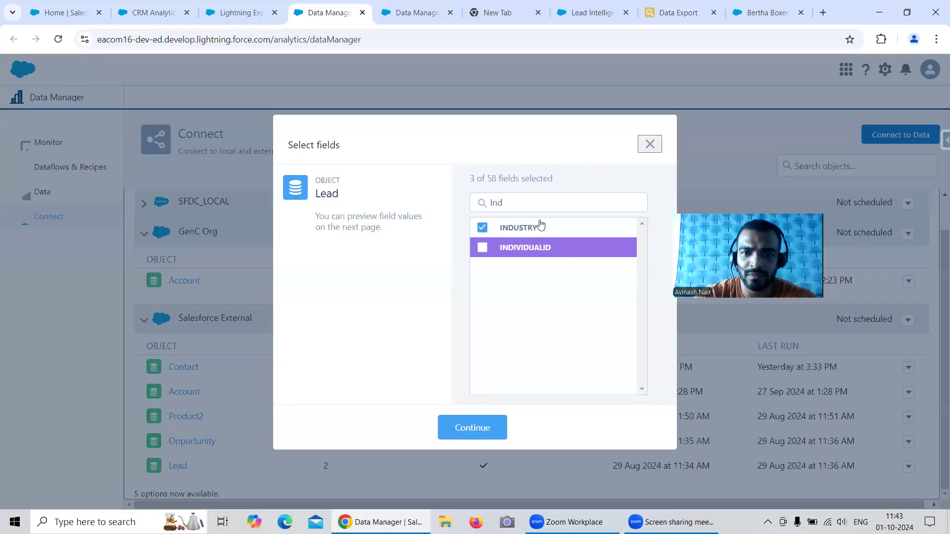
pyautogui.click(483, 429)
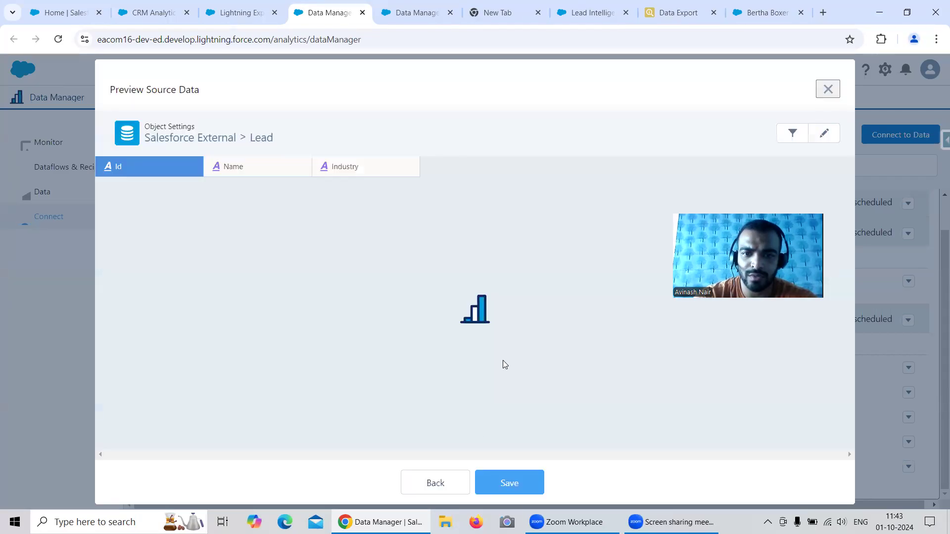
pyautogui.click(793, 134)
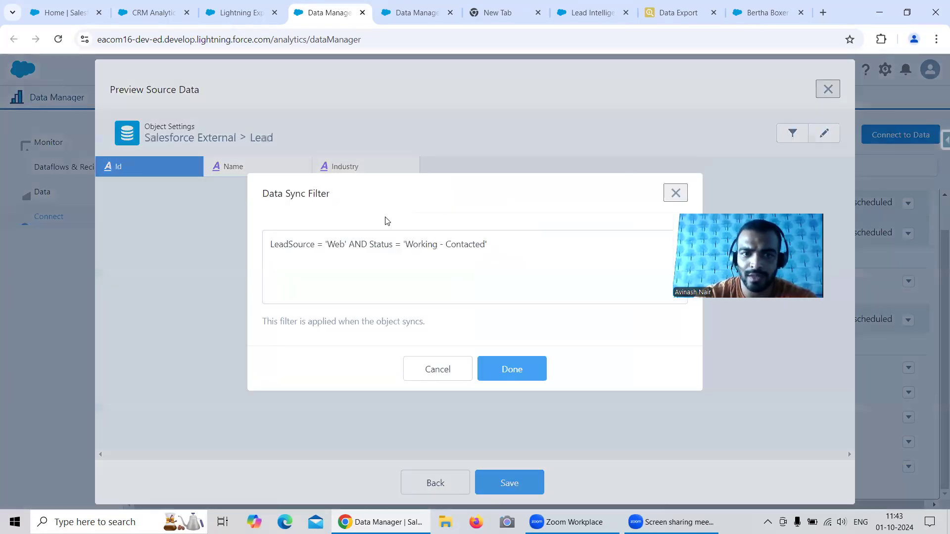
pyautogui.moveTo(488, 244); pyautogui.dragTo(263, 255)
pyautogui.write('Industr')
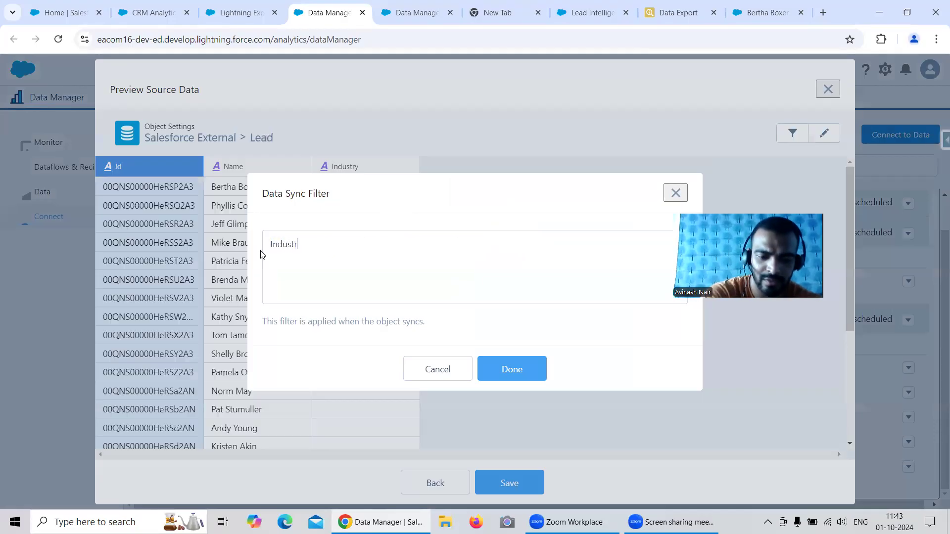
pyautogui.write('y = null')
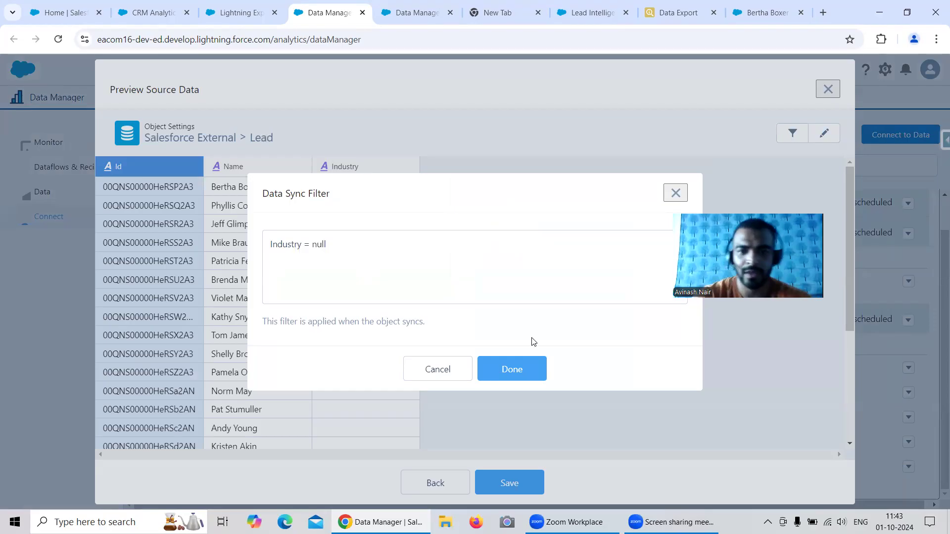
pyautogui.click(537, 366)
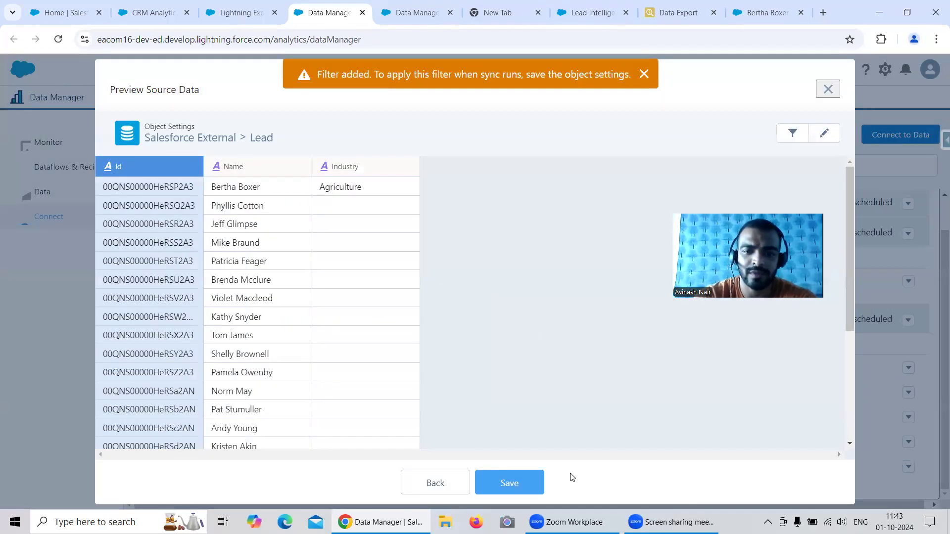
pyautogui.click(527, 483)
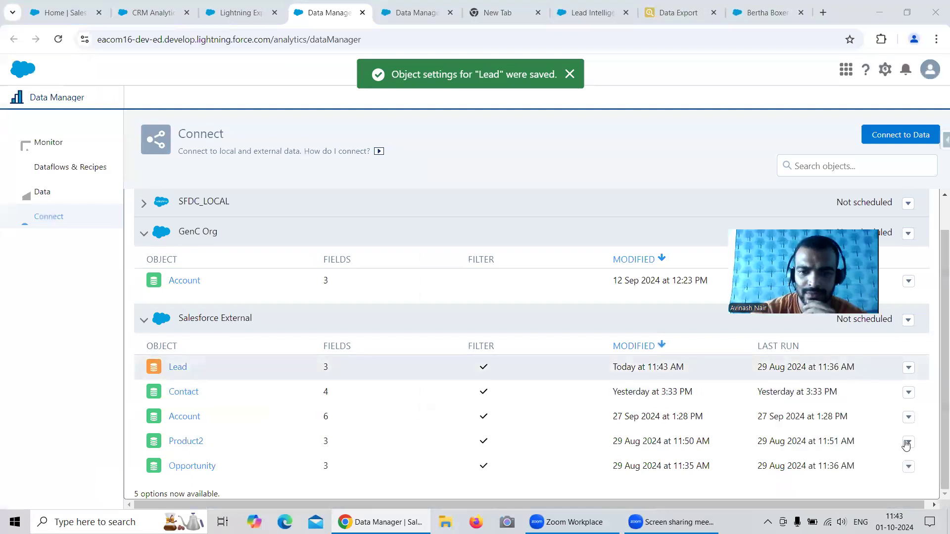
# Run the data sync for the Salesforce External Lead object and refresh the job monitor until the sync finishes
pyautogui.click(908, 367)
pyautogui.click(794, 388)
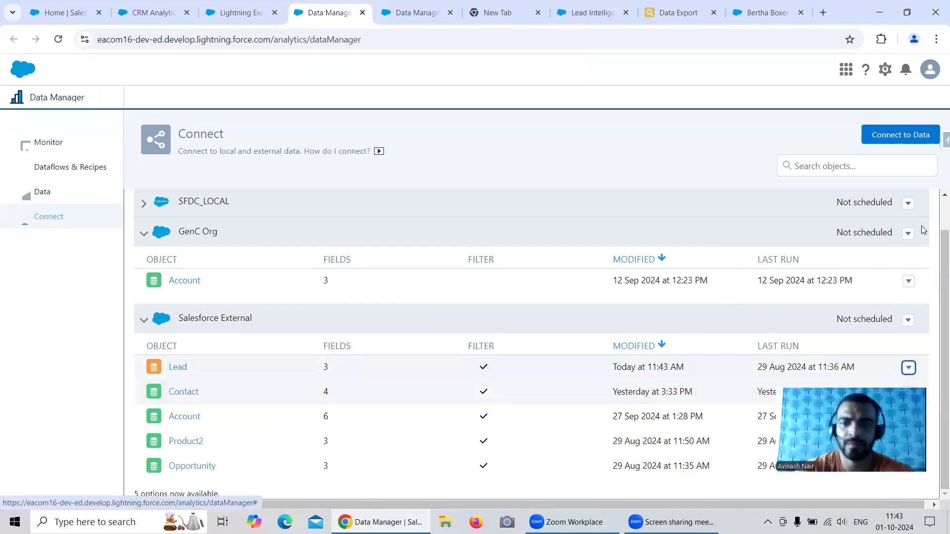
pyautogui.click(921, 159)
pyautogui.click(921, 163)
pyautogui.click(921, 164)
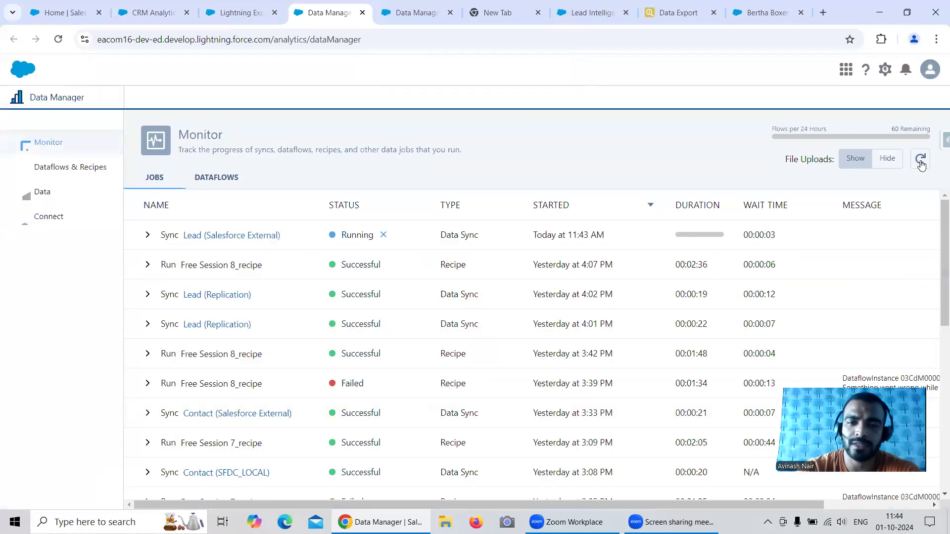
pyautogui.click(921, 164)
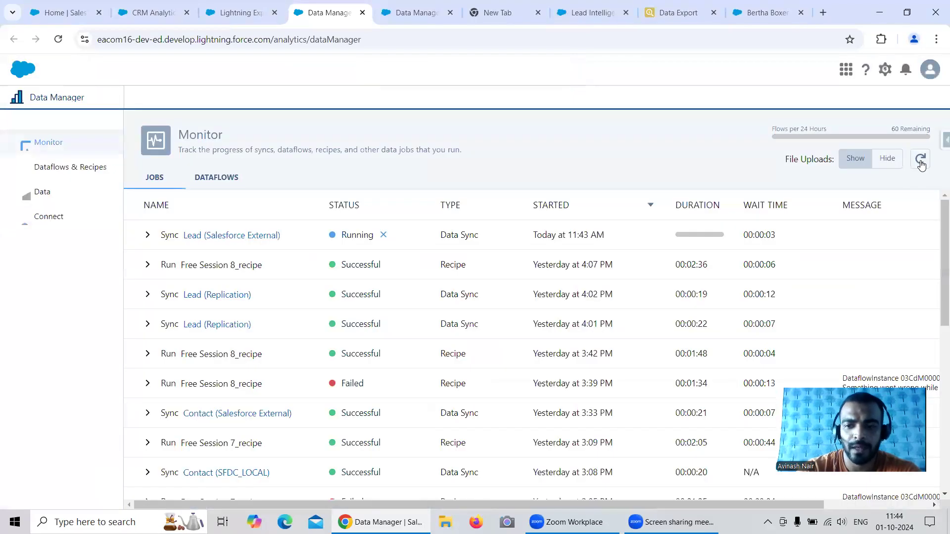
pyautogui.click(921, 164)
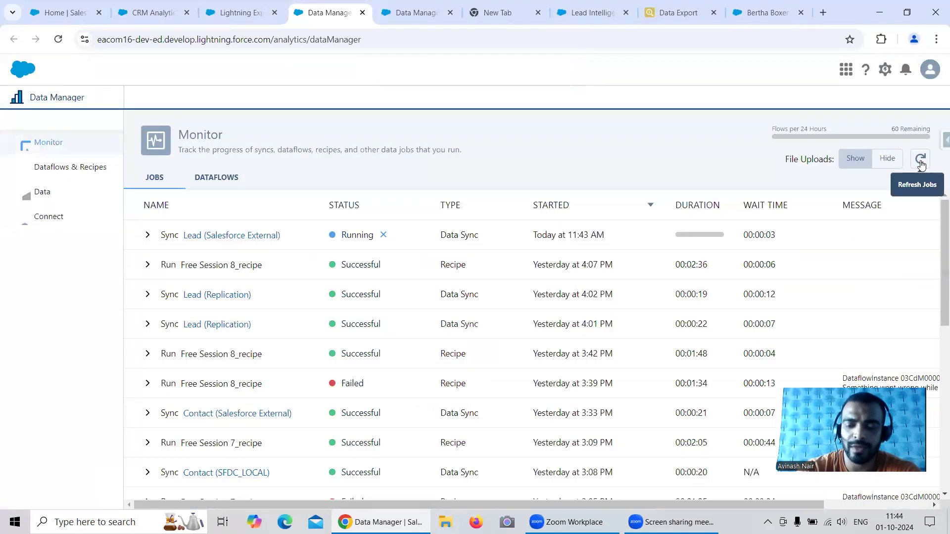
pyautogui.click(921, 163)
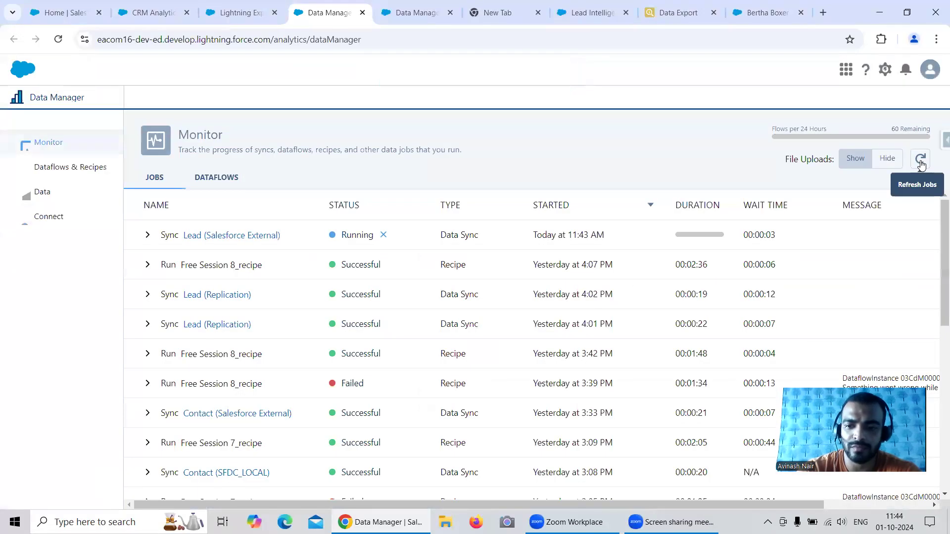
pyautogui.click(921, 163)
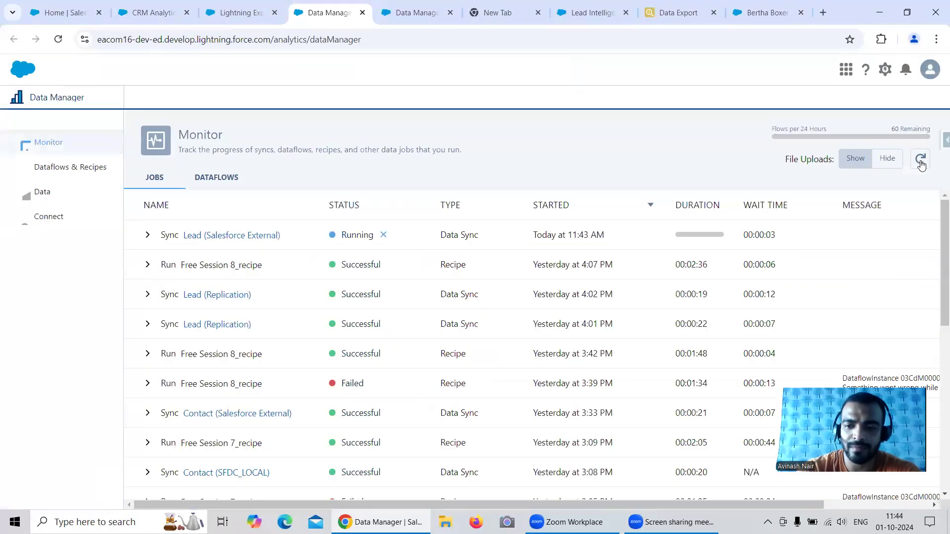
pyautogui.click(921, 164)
pyautogui.click(921, 164)
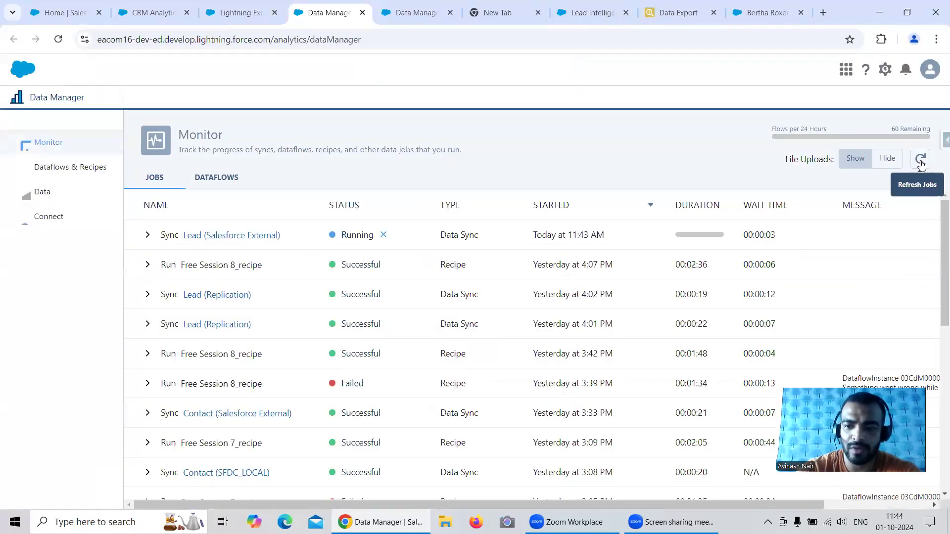
pyautogui.click(921, 164)
pyautogui.click(920, 164)
pyautogui.click(921, 164)
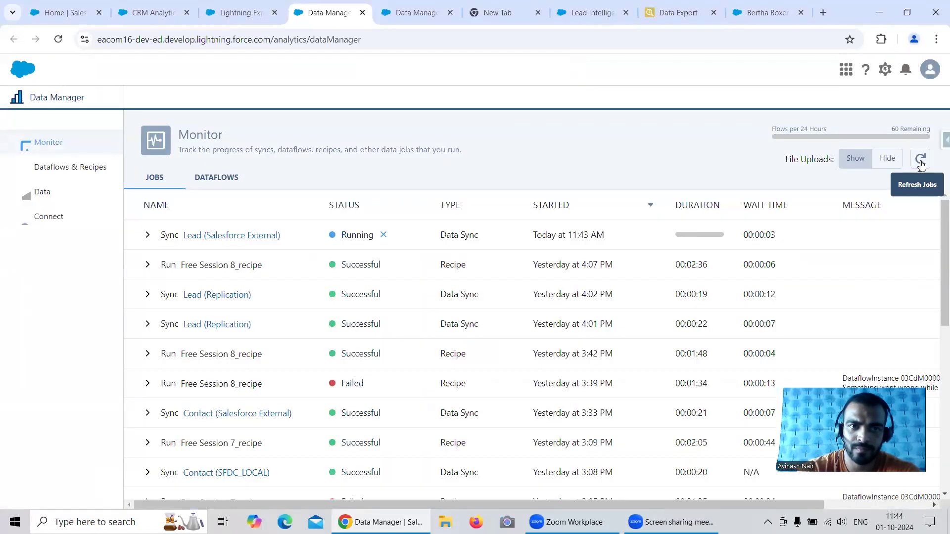
pyautogui.click(921, 164)
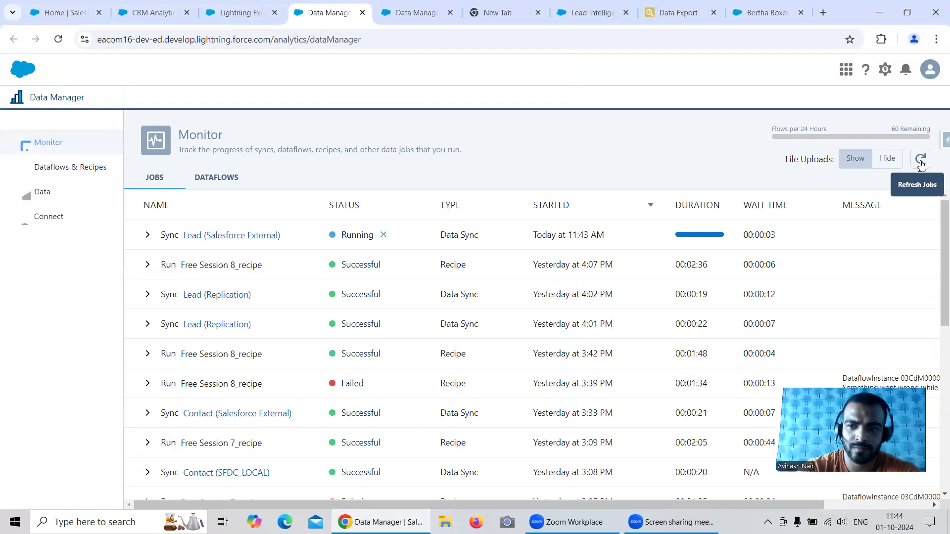
pyautogui.click(921, 163)
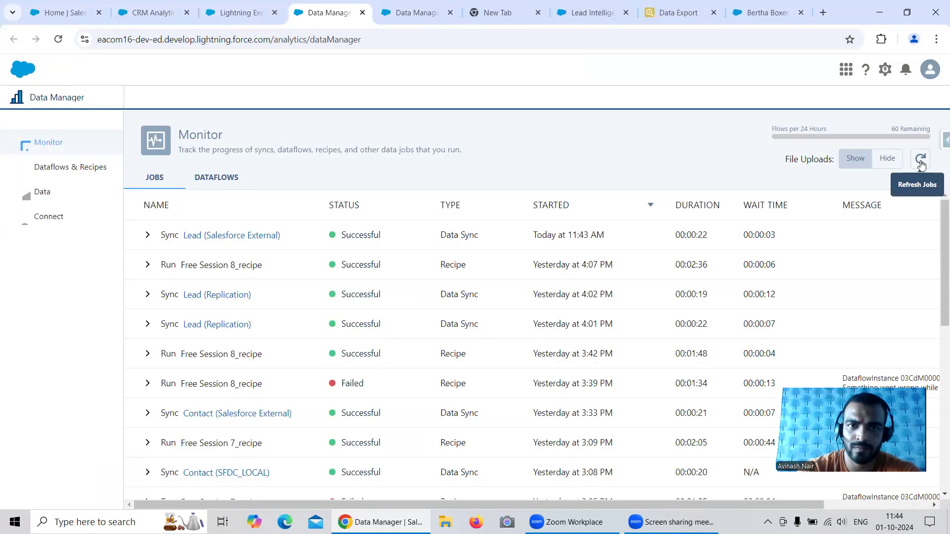
pyautogui.click(921, 163)
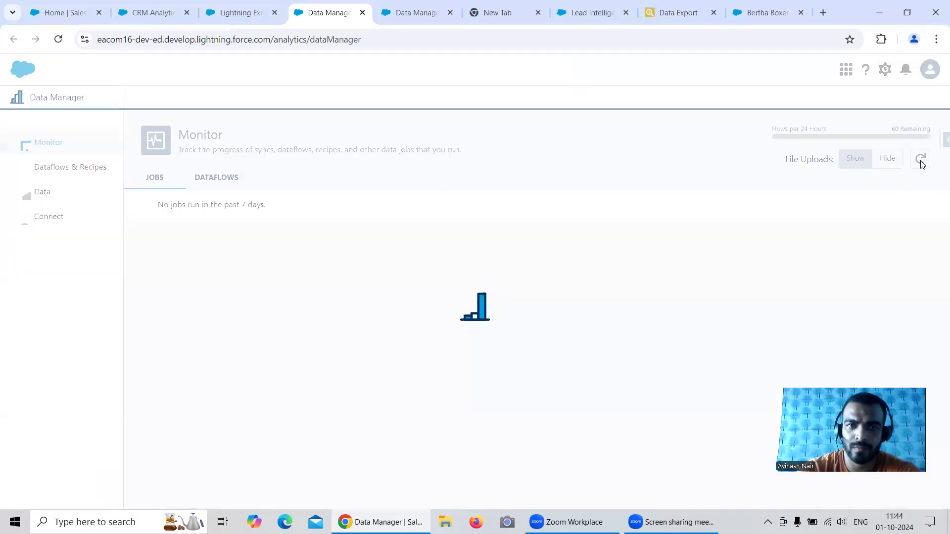
# In the Free Session 7 recipe, add the external connected Lead object from Salesforce External as input data with only the Id and Industry columns
pyautogui.click(404, 17)
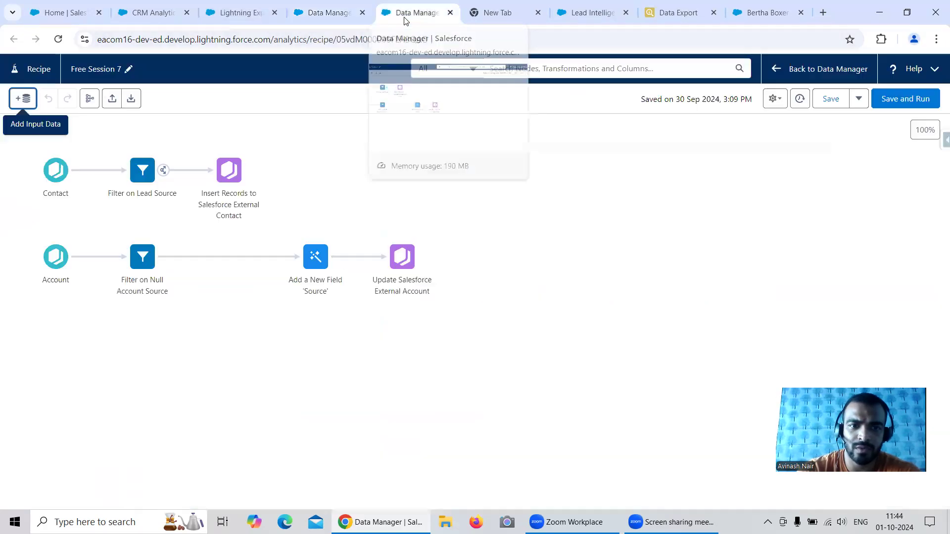
pyautogui.click(27, 102)
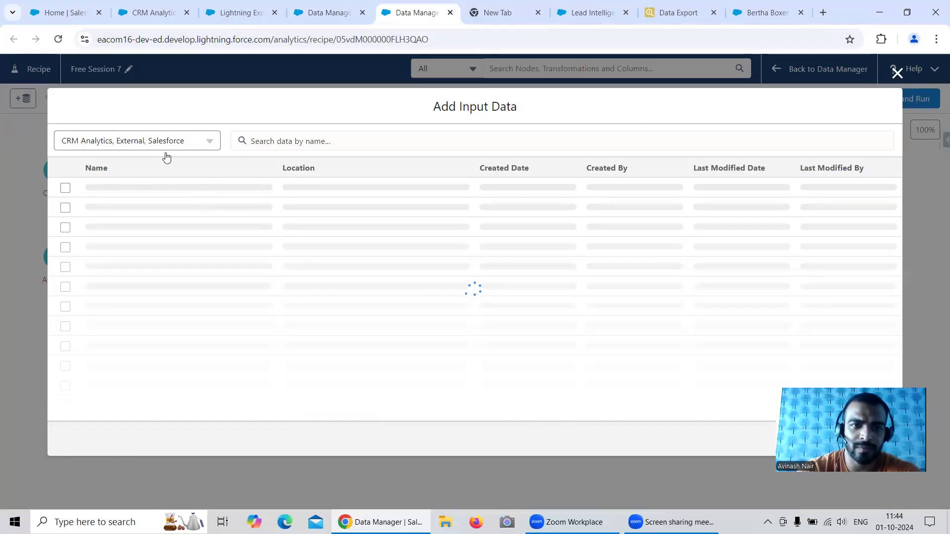
pyautogui.click(159, 143)
pyautogui.click(67, 166)
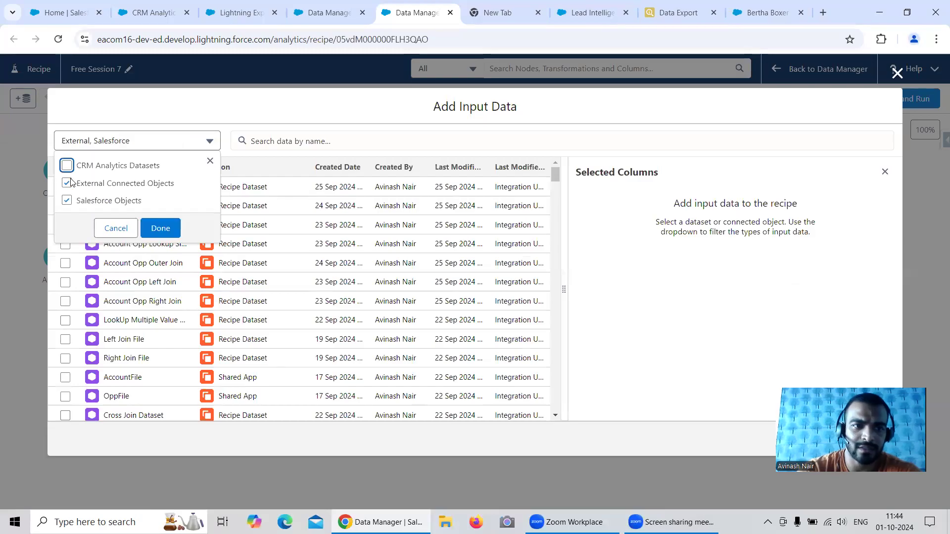
pyautogui.click(66, 201)
pyautogui.click(167, 228)
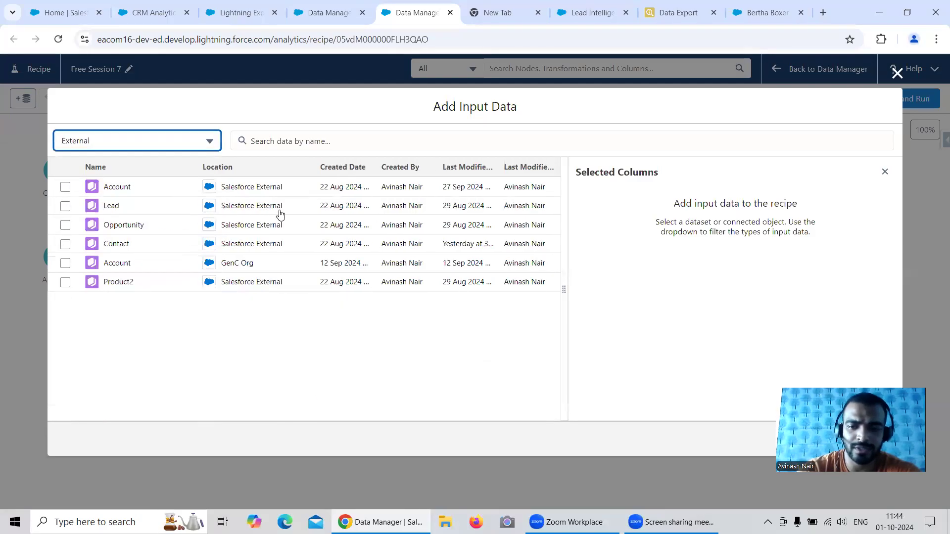
pyautogui.click(66, 206)
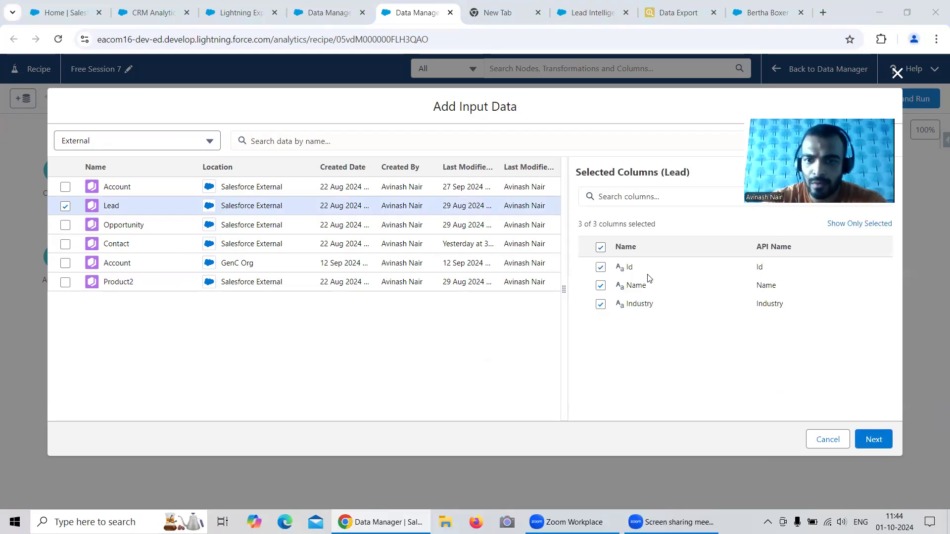
pyautogui.click(874, 440)
pyautogui.click(600, 286)
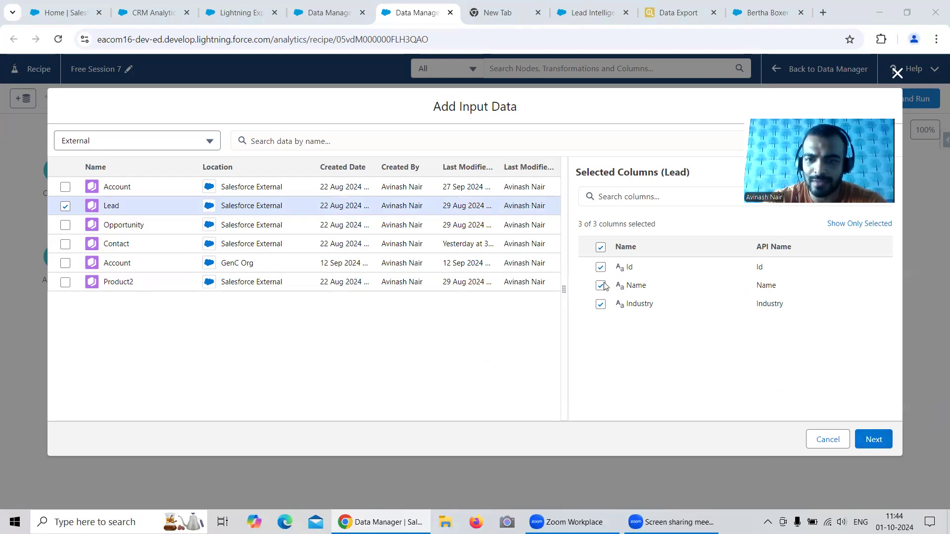
pyautogui.click(875, 440)
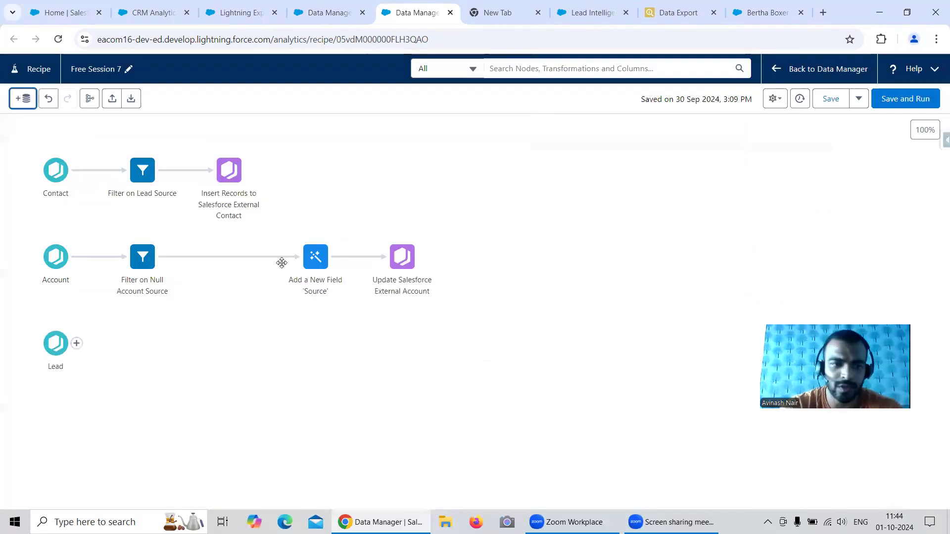
# Rename the recipe's Lead input node to "External Lead"
pyautogui.click(67, 345)
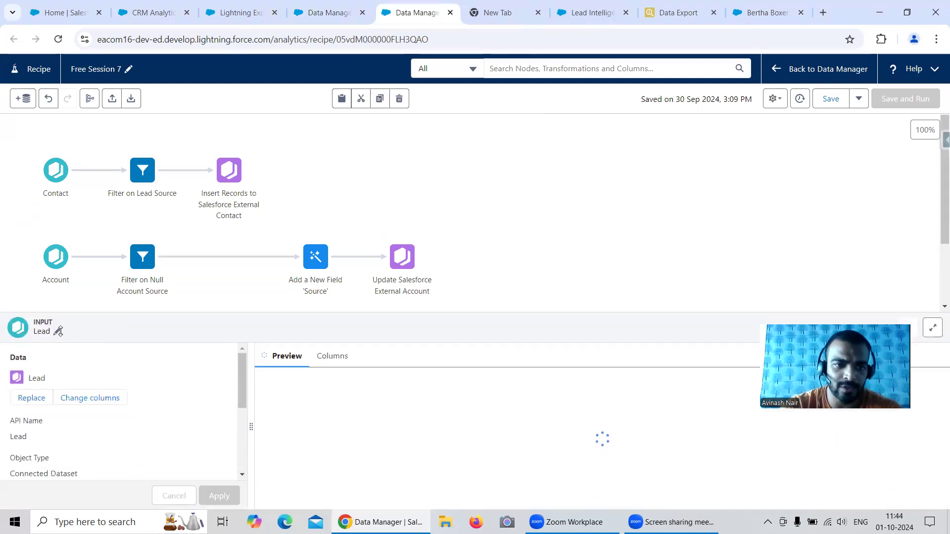
pyautogui.click(58, 331)
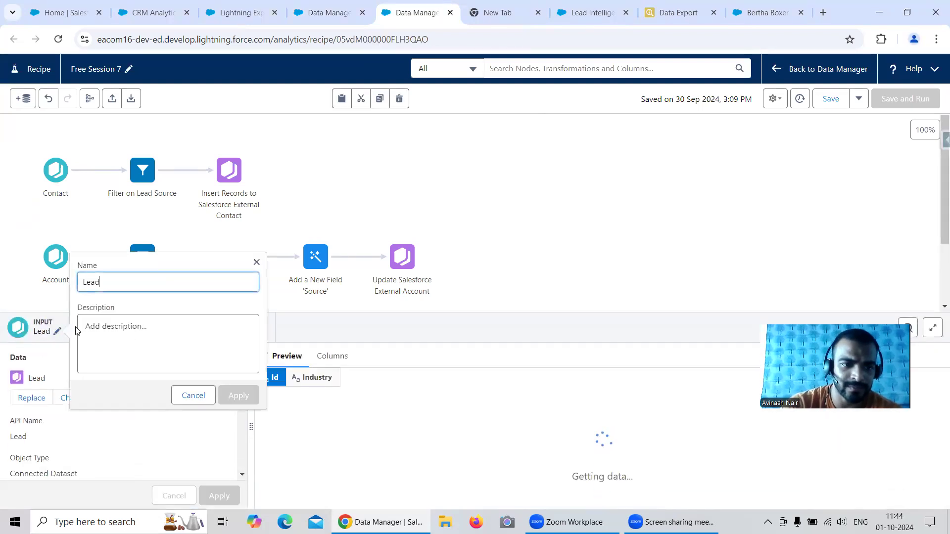
pyautogui.click(84, 283)
pyautogui.write('External')
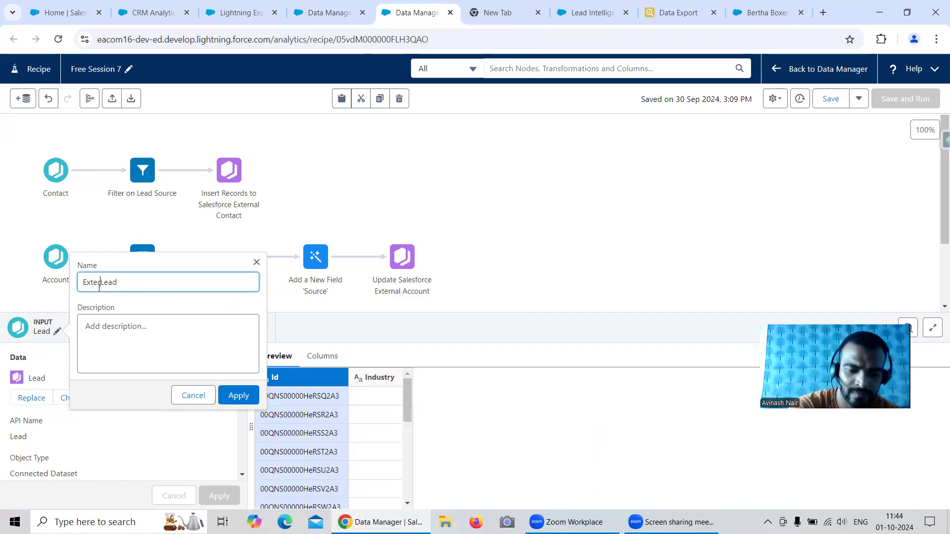
pyautogui.click(238, 395)
# Rename the recipe's Account input node to "External Account" and close its details
pyautogui.click(55, 257)
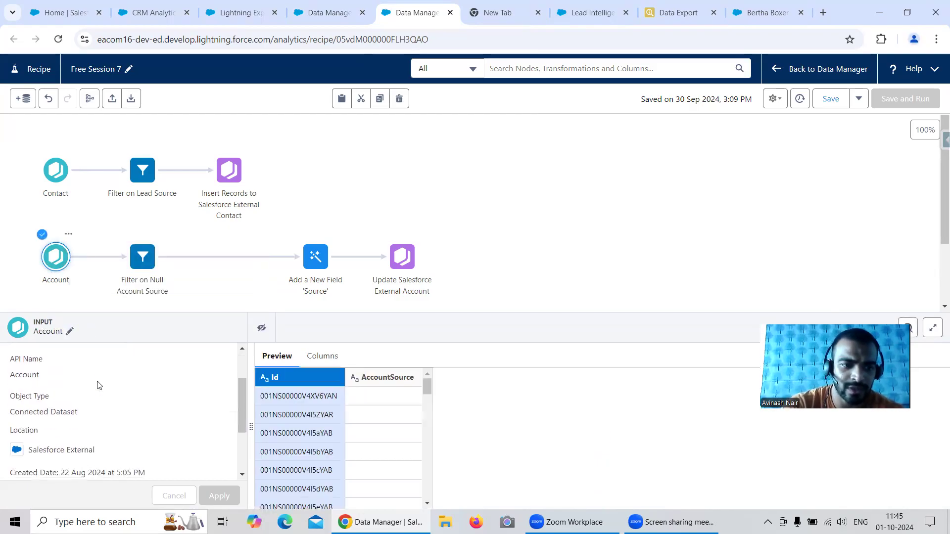
pyautogui.click(69, 332)
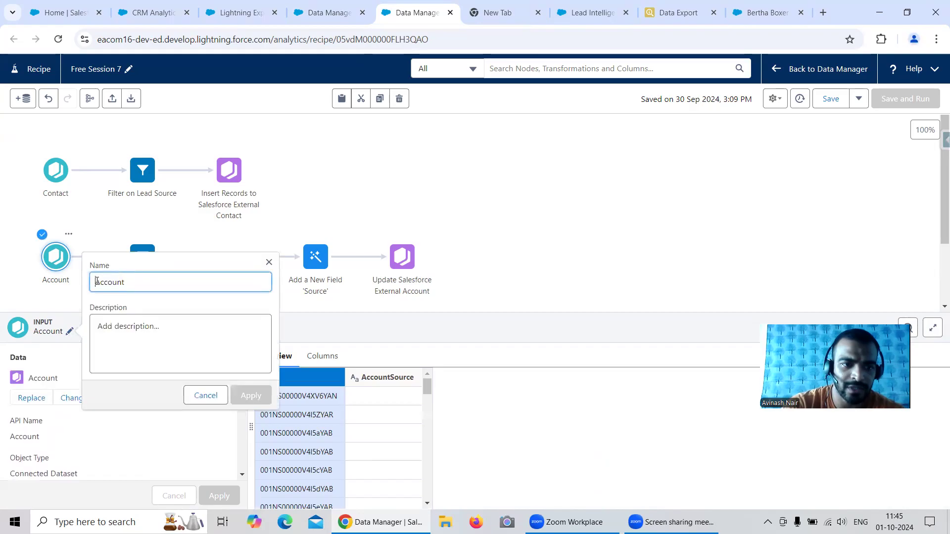
pyautogui.write('External')
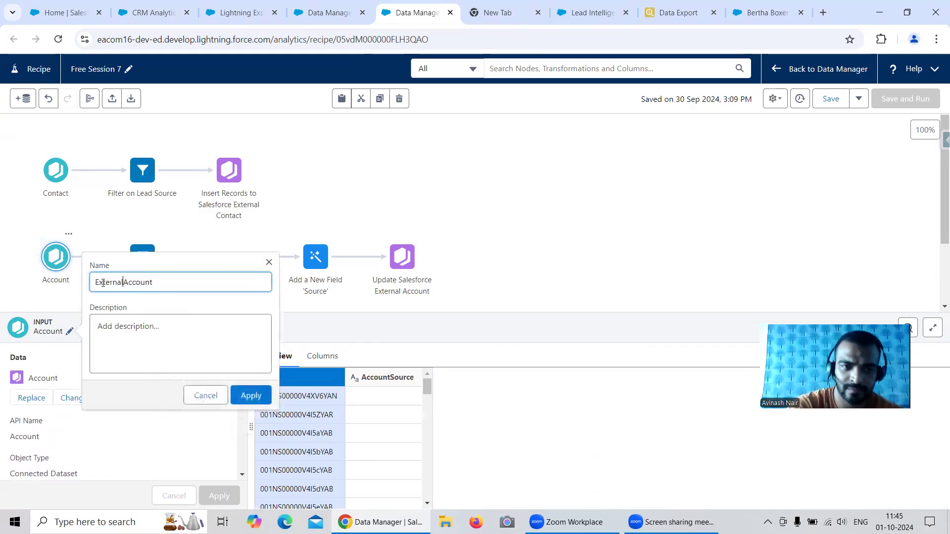
pyautogui.click(252, 394)
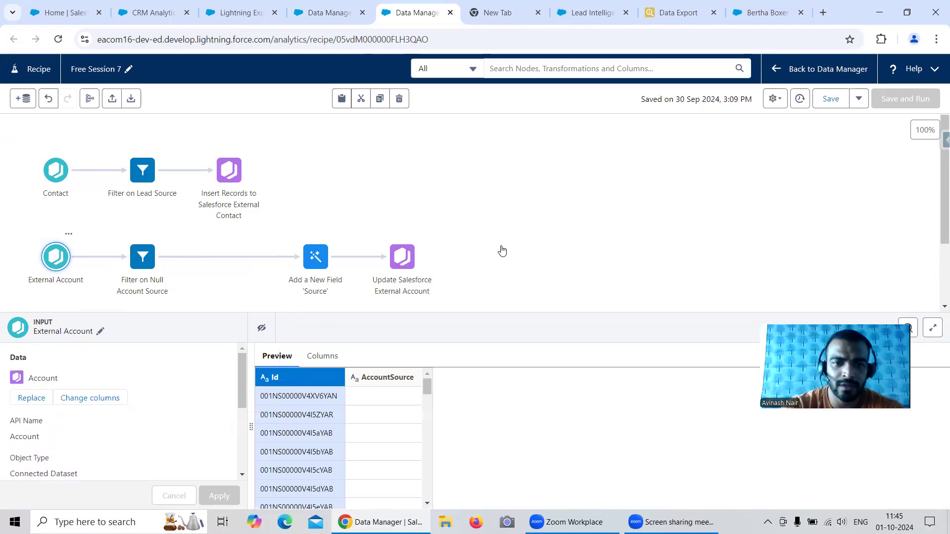
pyautogui.click(502, 250)
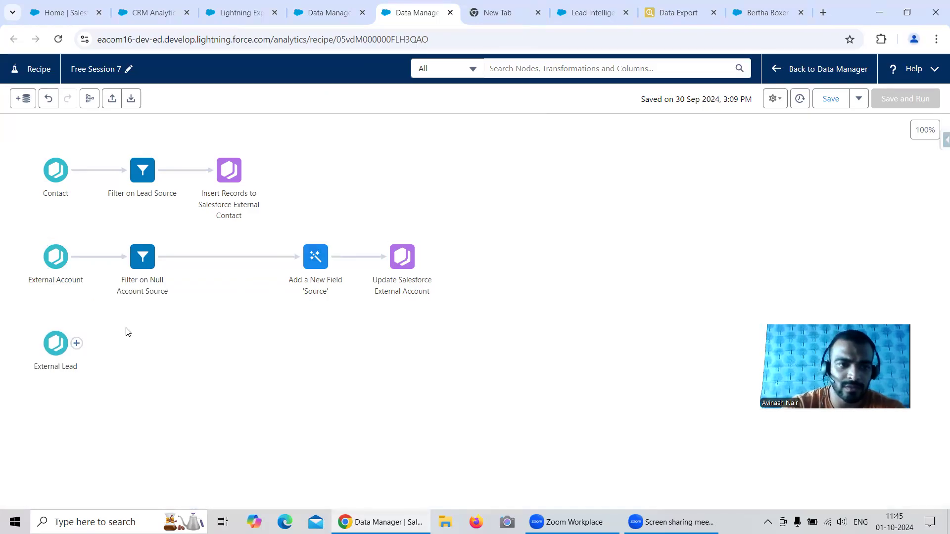
pyautogui.click(77, 344)
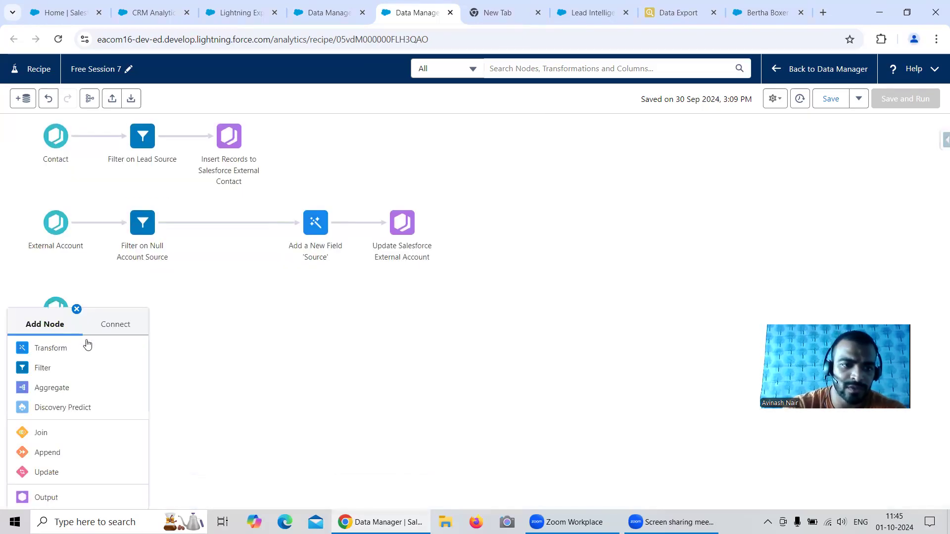
pyautogui.click(88, 390)
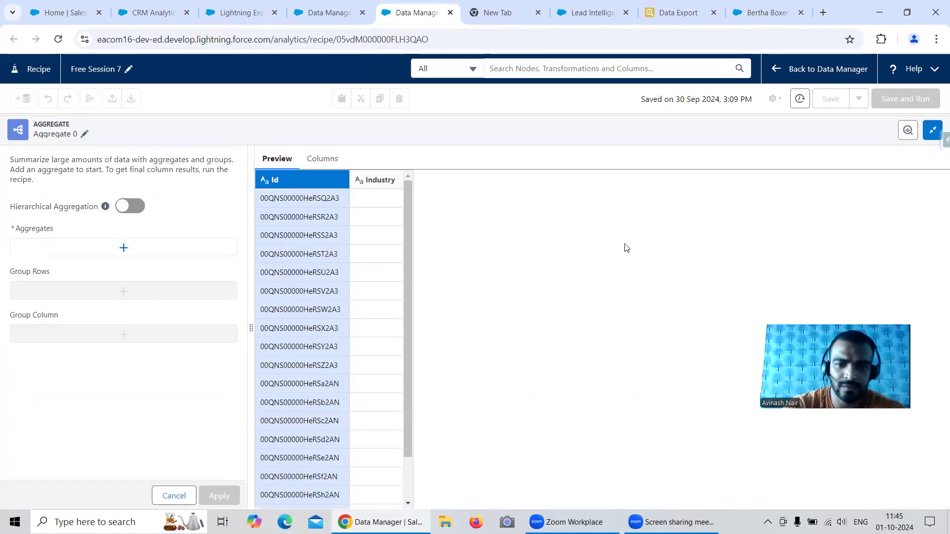
pyautogui.click(177, 496)
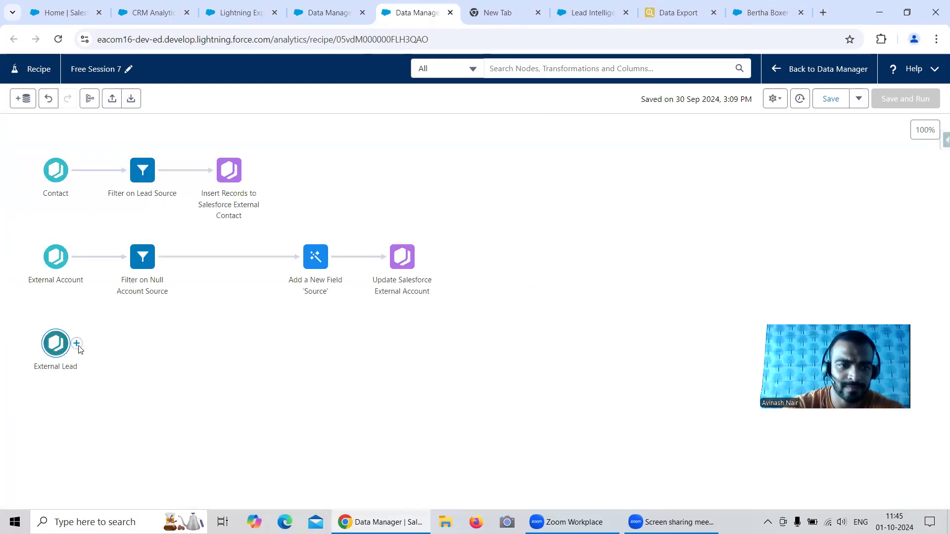
# Add a Transform node after External Lead with a custom formula column labelled "Industry New" and API name "Industry_New"
pyautogui.click(76, 343)
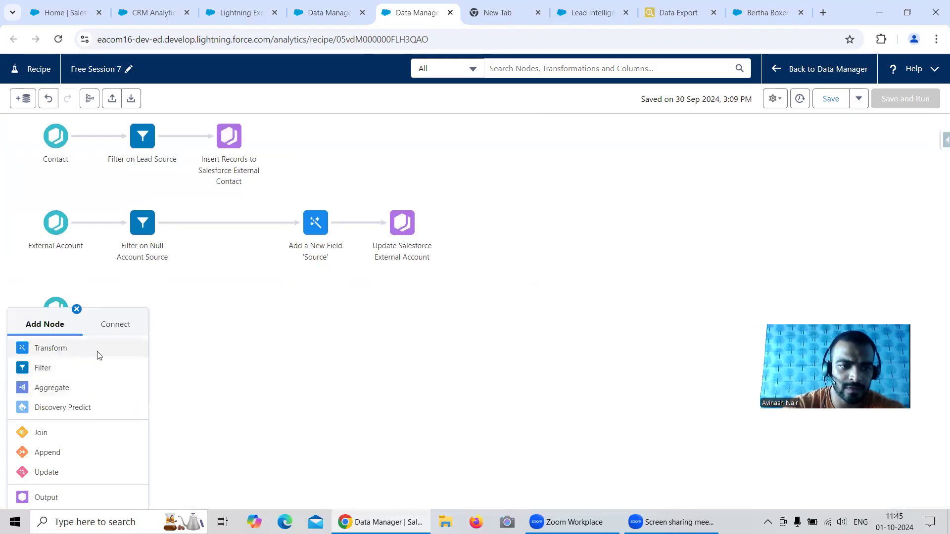
pyautogui.click(99, 356)
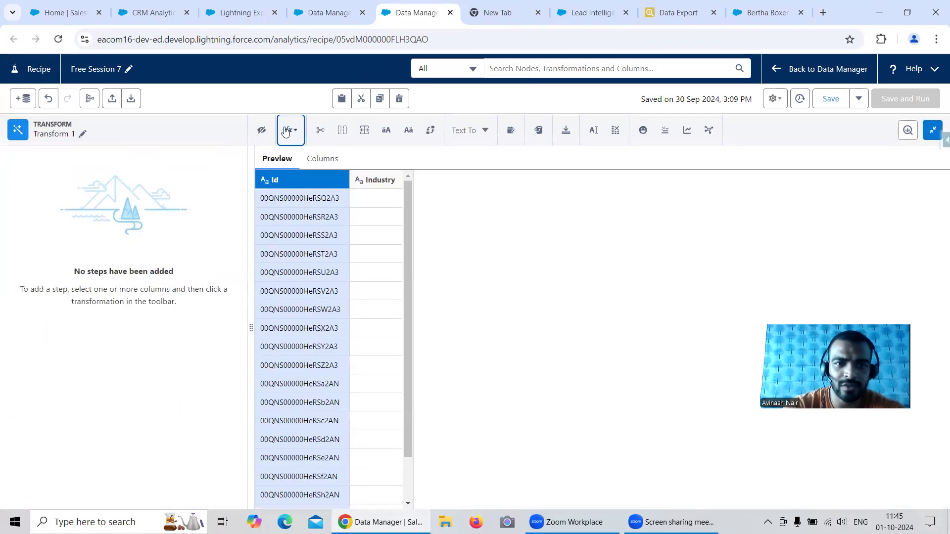
pyautogui.click(286, 131)
pyautogui.click(309, 217)
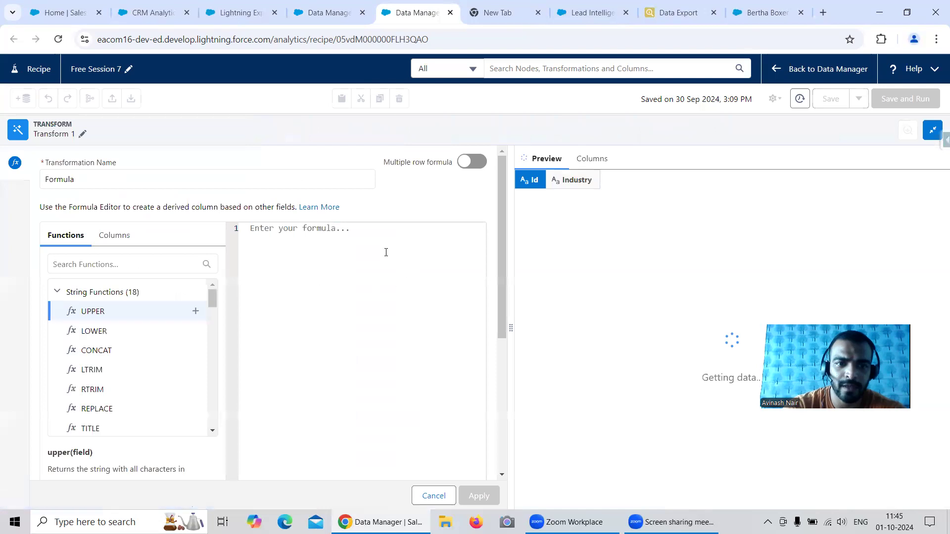
pyautogui.scroll(-5, 498, 307)
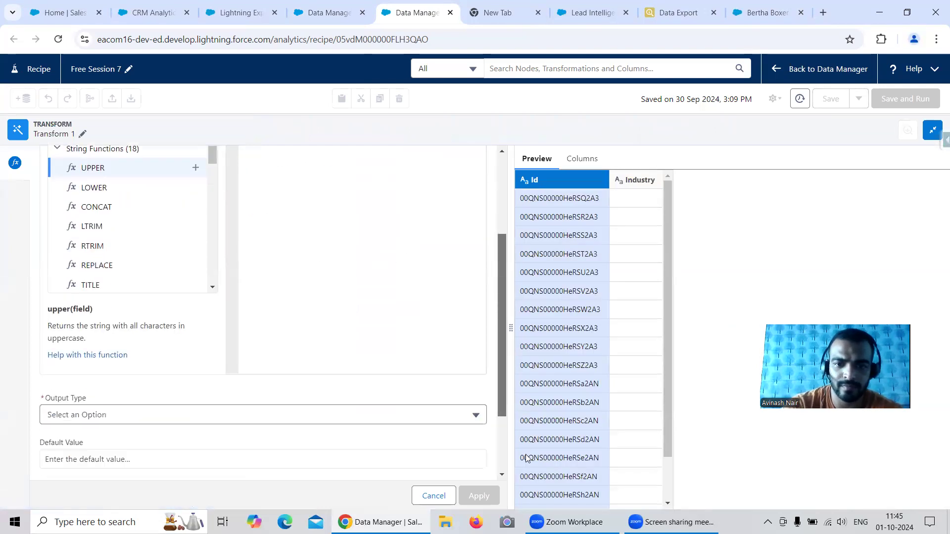
pyautogui.click(109, 453)
pyautogui.moveTo(109, 453); pyautogui.dragTo(23, 456)
pyautogui.write('Industry')
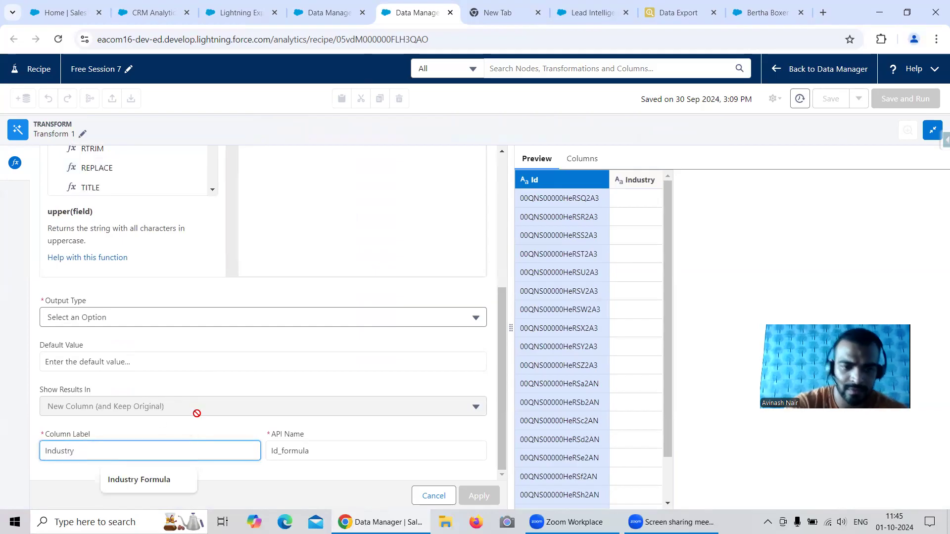
pyautogui.moveTo(311, 451); pyautogui.dragTo(266, 453)
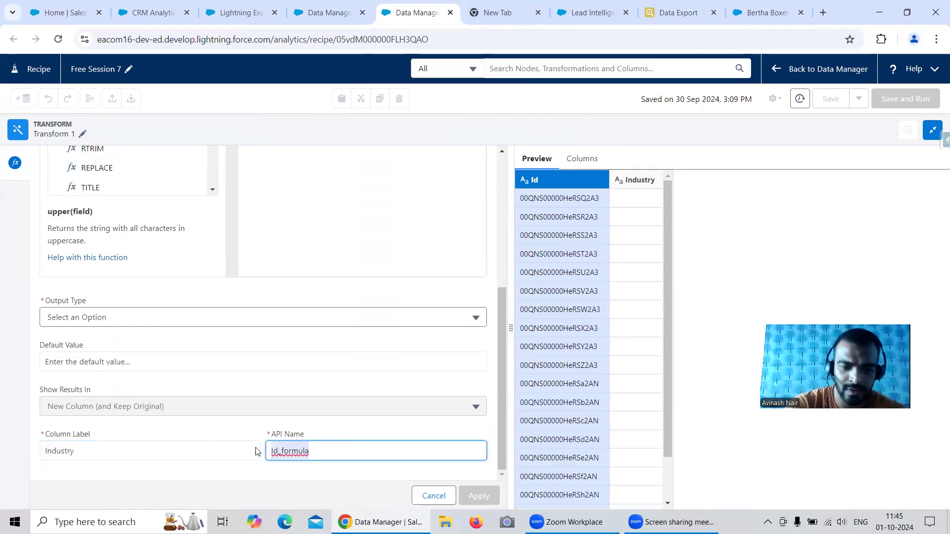
pyautogui.write('Industry')
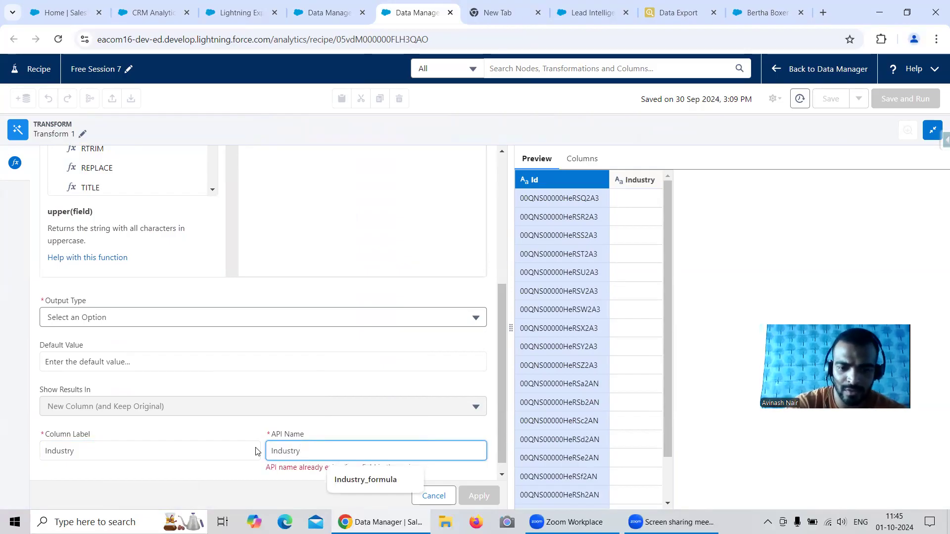
pyautogui.write('_New')
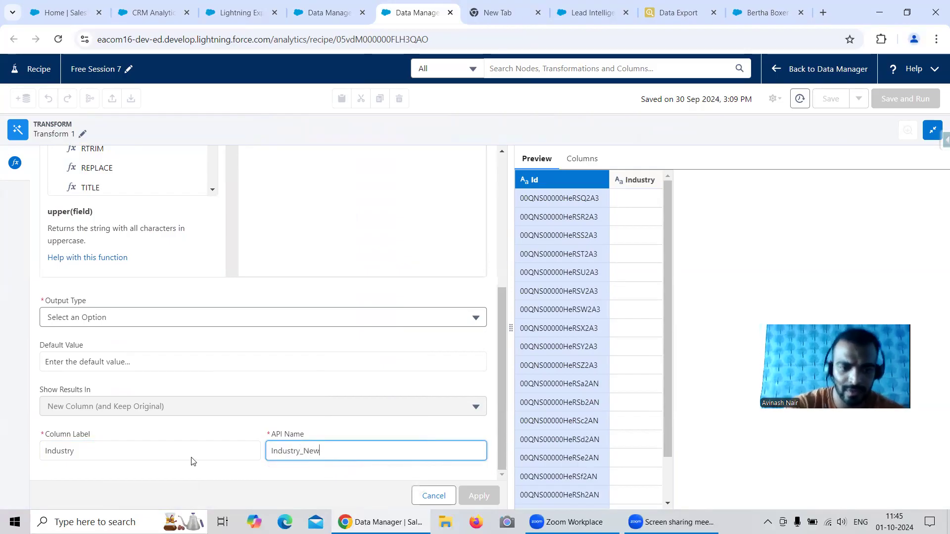
pyautogui.click(143, 458)
pyautogui.write('New')
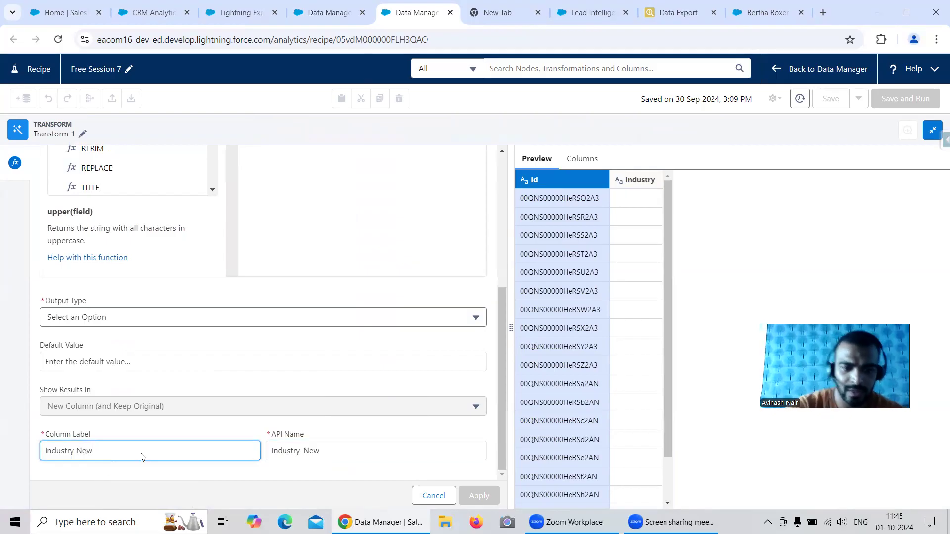
# Set the formula's output type to Text and its expression to 'Media', apply it, and shrink the node details to show the canvas
pyautogui.click(101, 316)
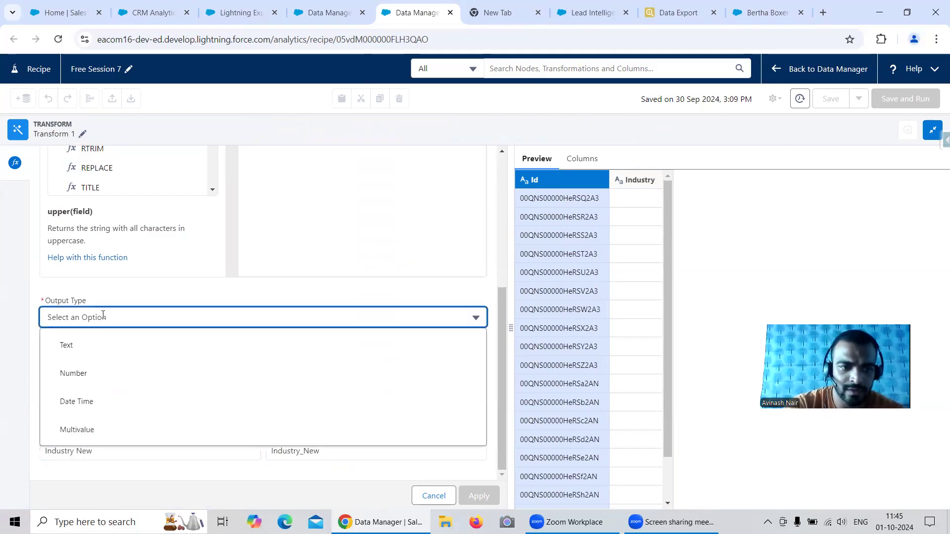
pyautogui.click(91, 346)
pyautogui.click(473, 492)
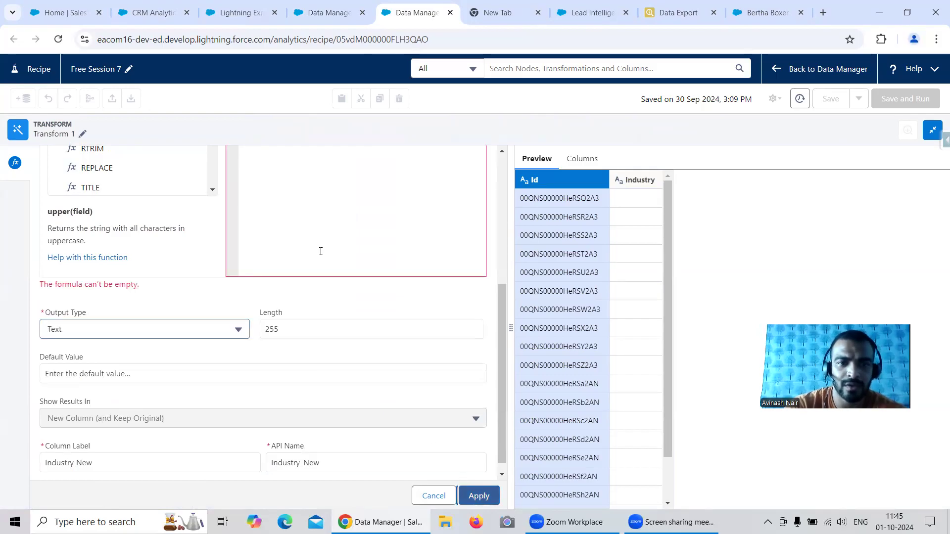
pyautogui.scroll(5, 497, 327)
pyautogui.click(304, 199)
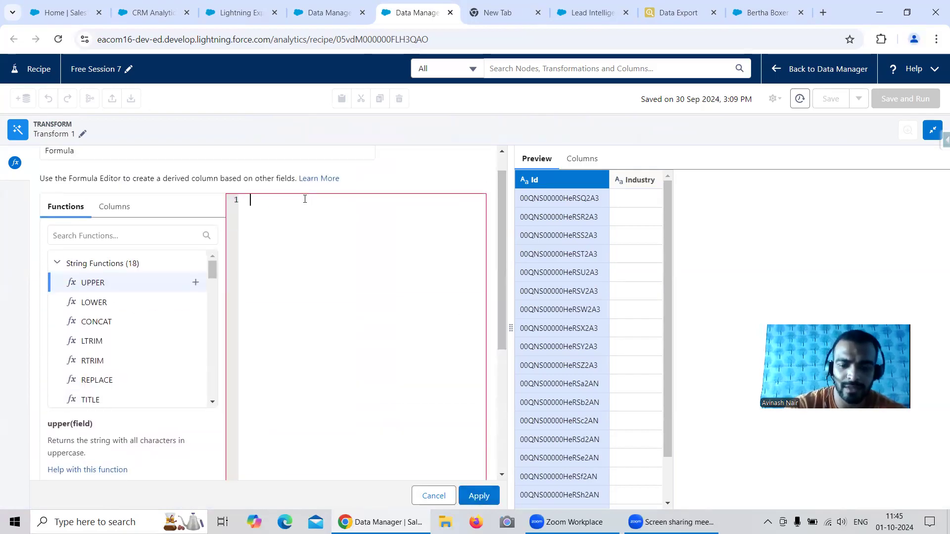
pyautogui.write("'")
pyautogui.write('Media')
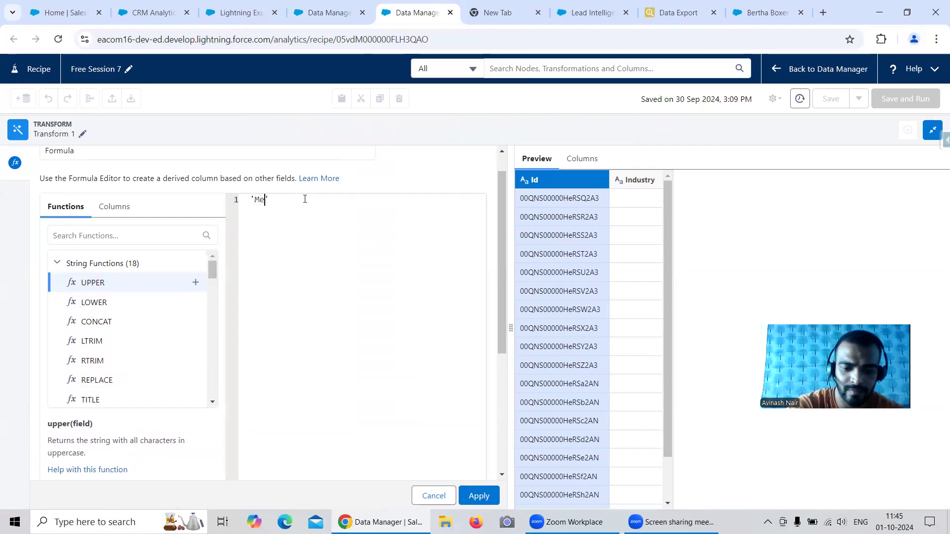
pyautogui.click(479, 495)
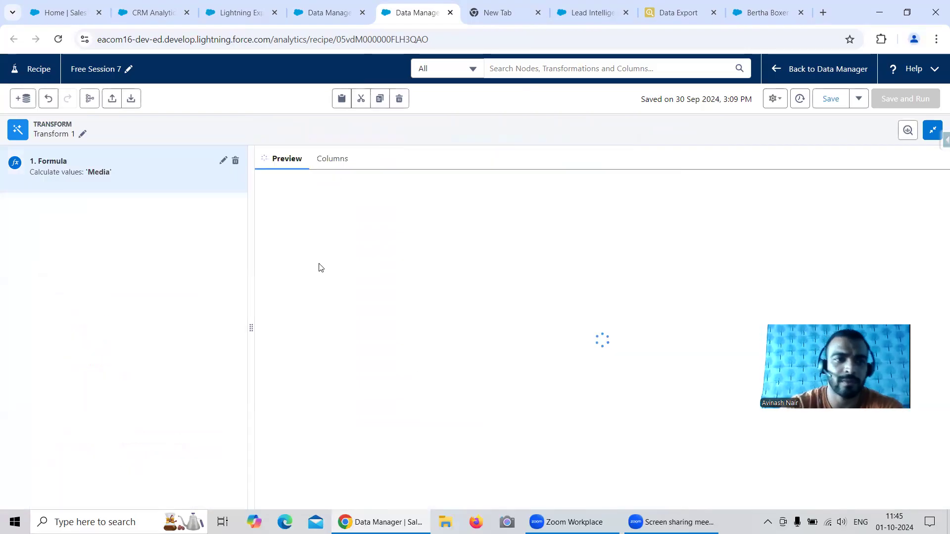
pyautogui.click(933, 134)
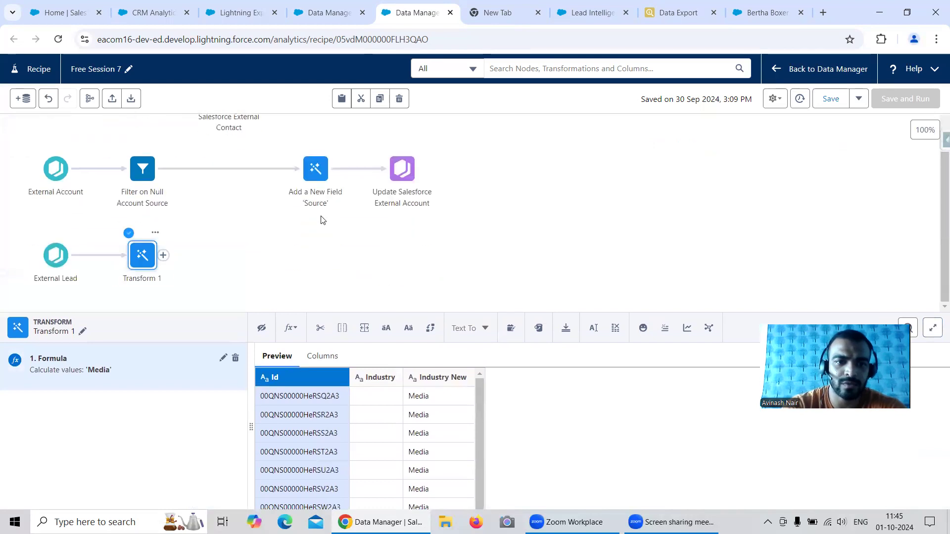
# Try dropping the Industry column in the Transform 1 node, and delete that Drop Columns step again
pyautogui.click(162, 255)
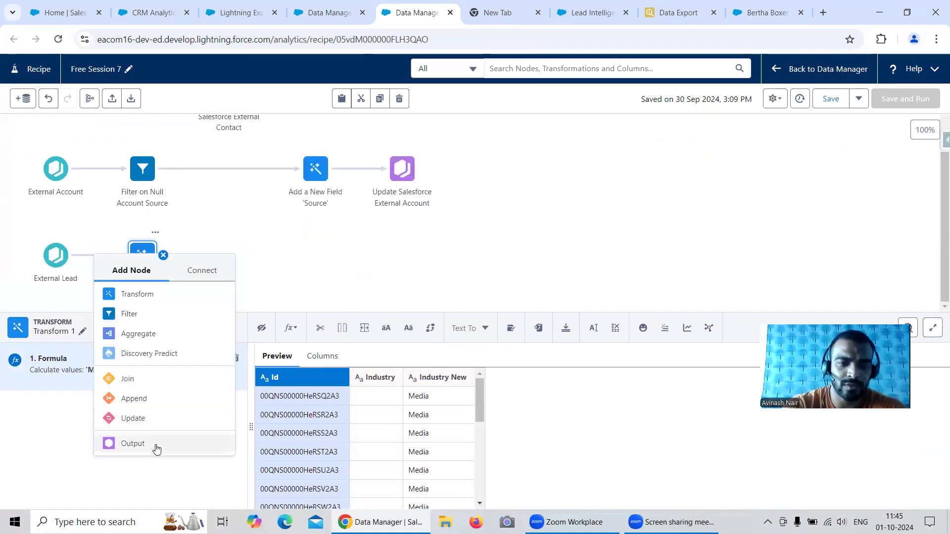
pyautogui.click(357, 365)
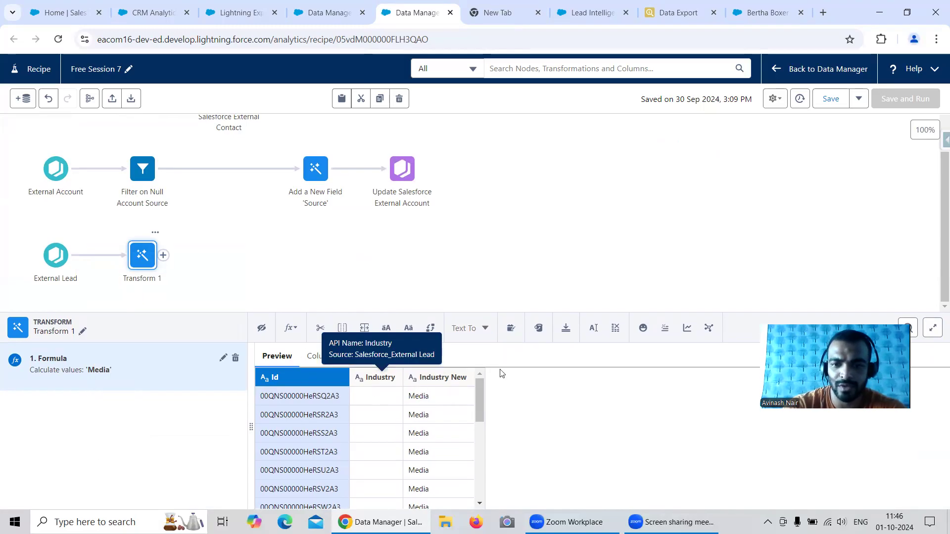
pyautogui.click(615, 328)
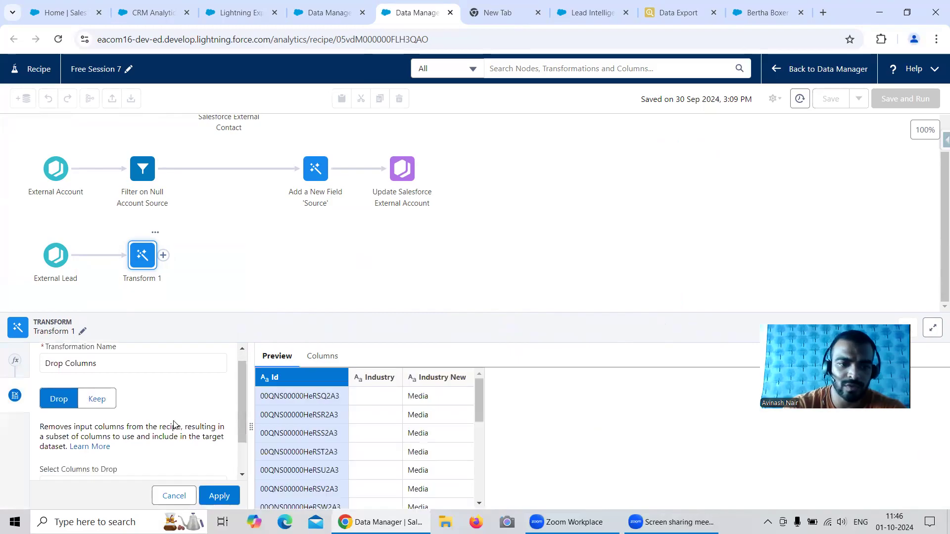
pyautogui.scroll(-1, 119, 445)
pyautogui.click(186, 460)
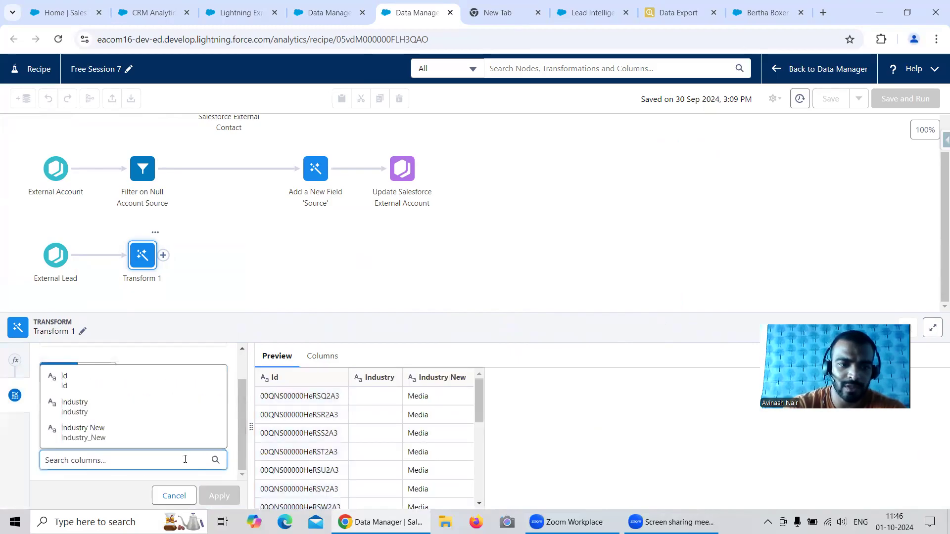
pyautogui.click(99, 407)
pyautogui.click(219, 496)
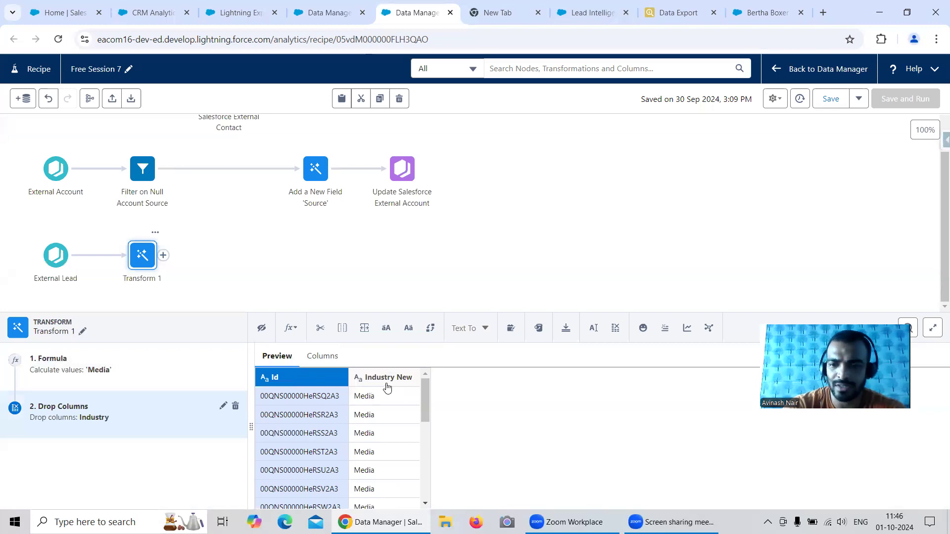
pyautogui.click(235, 406)
# Remove the Industry column from the External Lead input node, keeping only Id
pyautogui.click(56, 255)
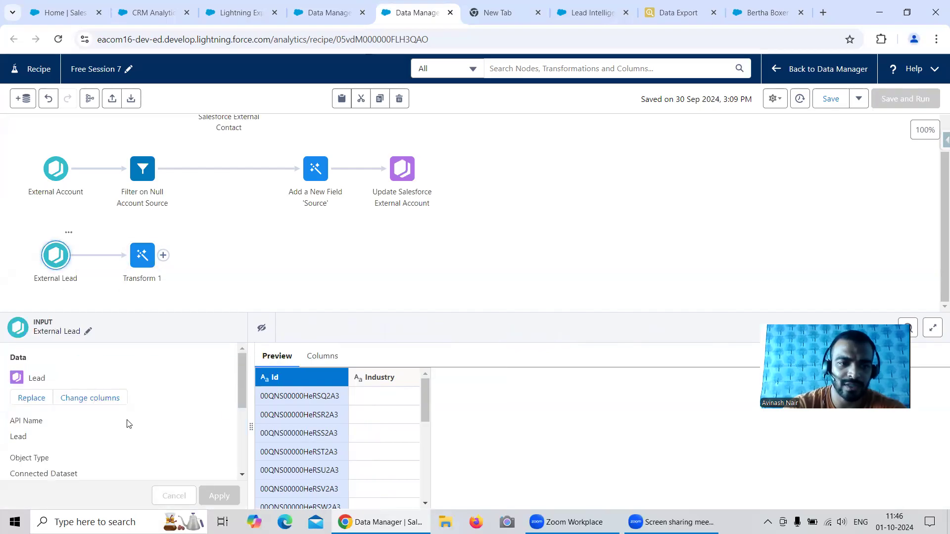
pyautogui.click(102, 398)
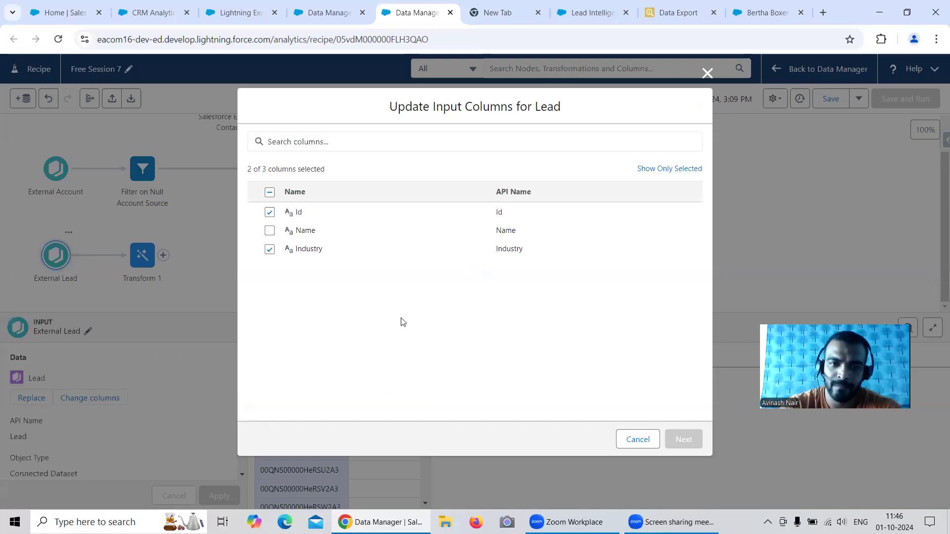
pyautogui.click(269, 250)
pyautogui.click(683, 440)
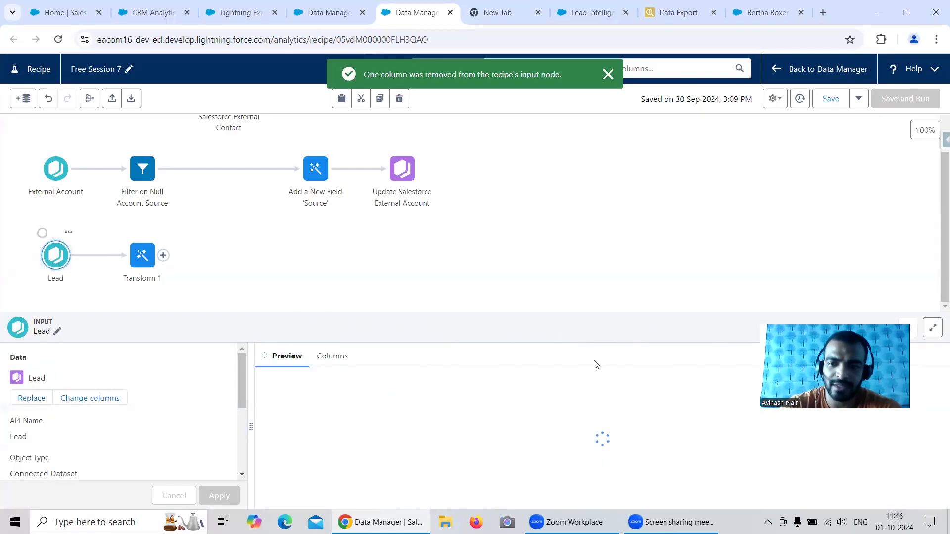
# Add an Output node after Transform 1 that writes to the Salesforce_Developer_Org output connection
pyautogui.click(162, 256)
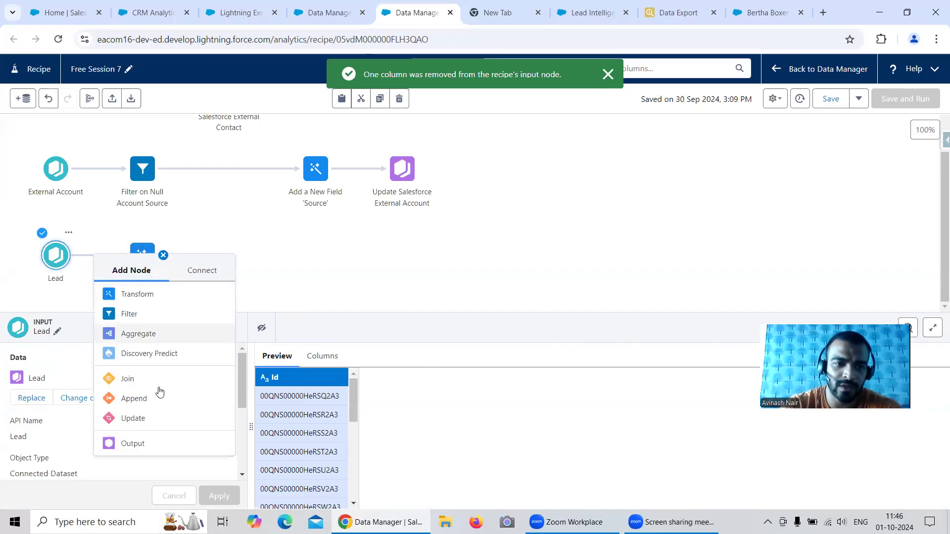
pyautogui.click(155, 447)
pyautogui.click(81, 181)
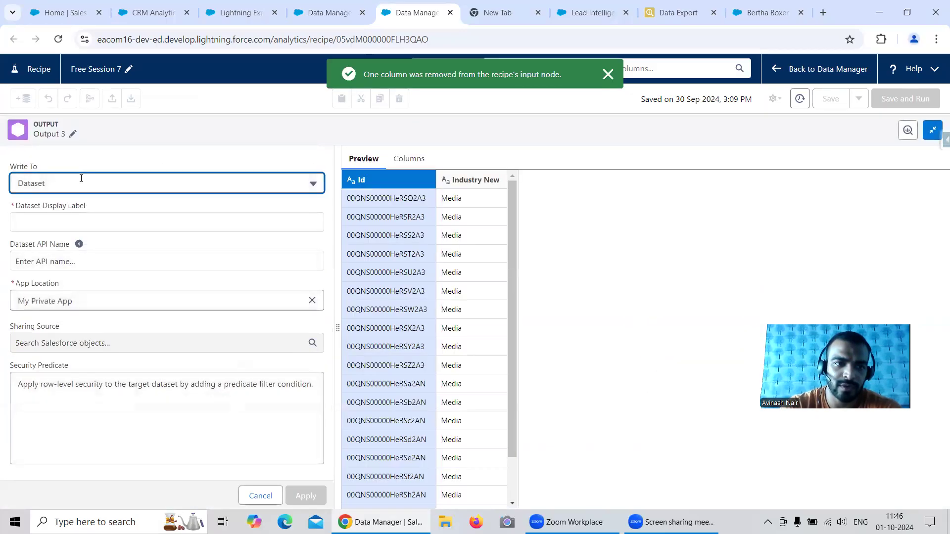
pyautogui.click(84, 239)
pyautogui.click(96, 221)
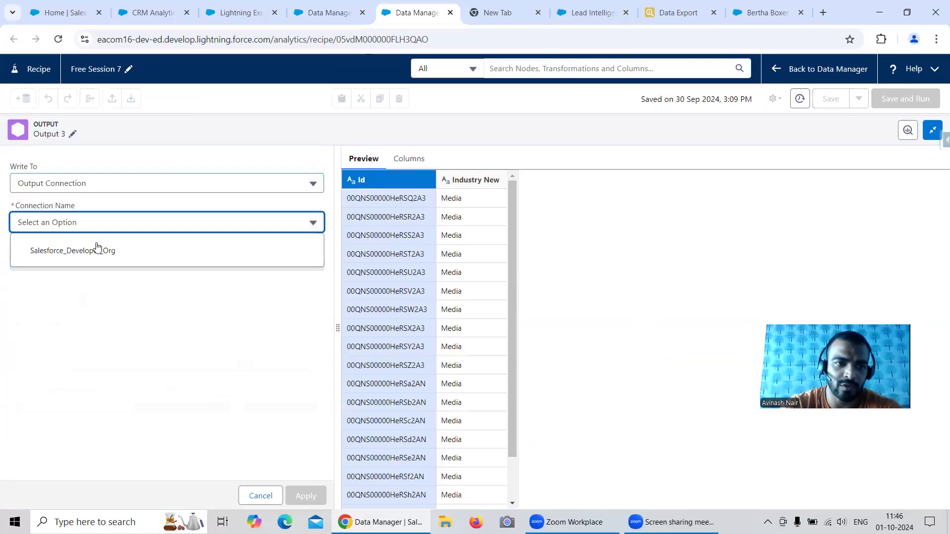
pyautogui.click(96, 250)
# Configure the output as an UPDATE on the Lead object, mapping Id to Id and Industry New to Industry, and apply it
pyautogui.click(117, 307)
pyautogui.click(107, 384)
pyautogui.click(106, 262)
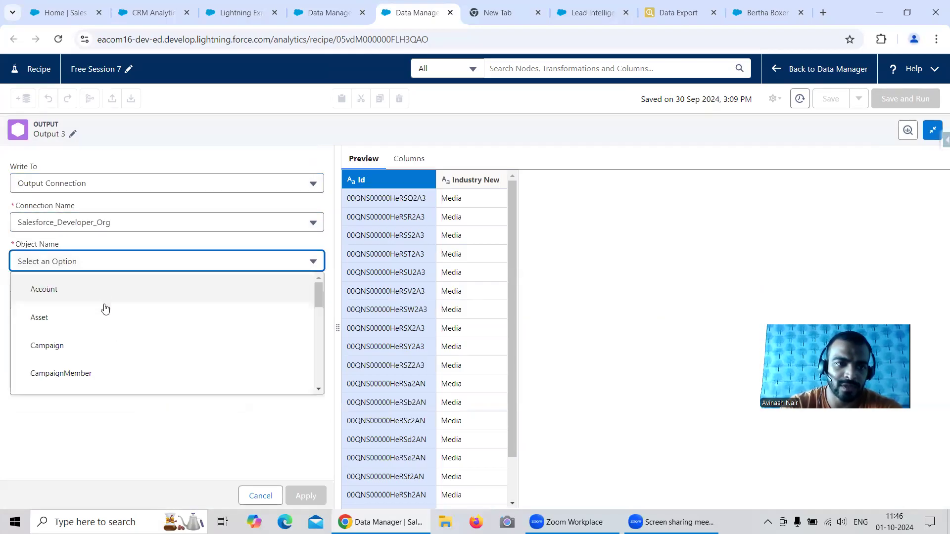
pyautogui.scroll(-10, 136, 335)
pyautogui.scroll(3, 137, 335)
pyautogui.click(61, 335)
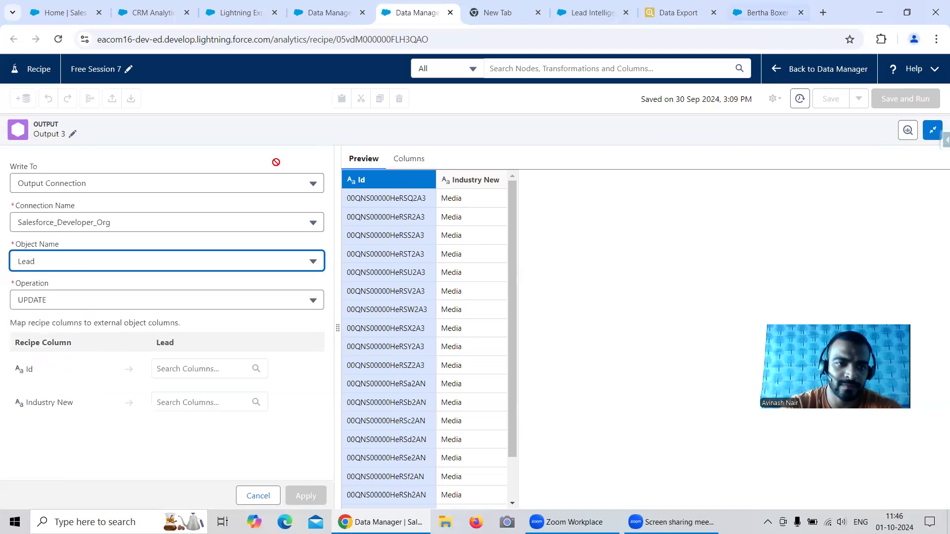
pyautogui.click(188, 374)
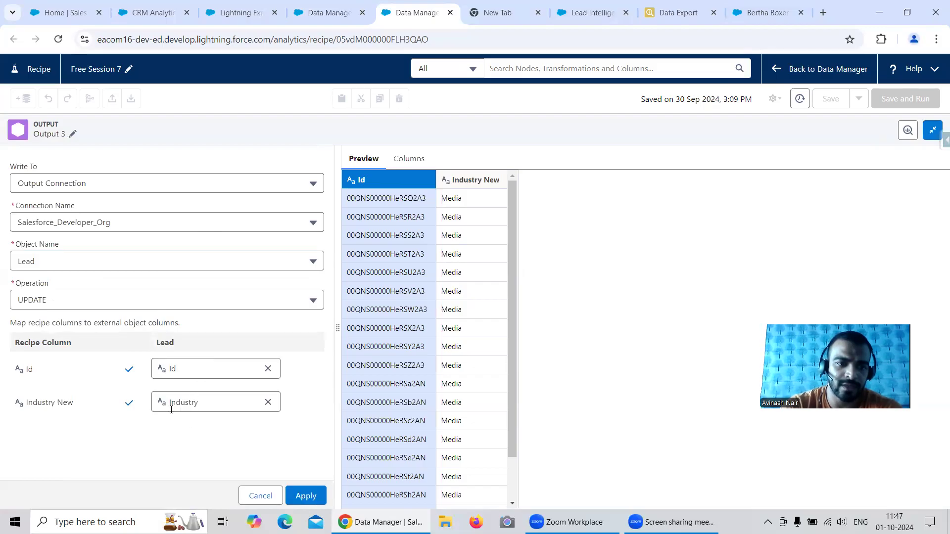
pyautogui.click(306, 497)
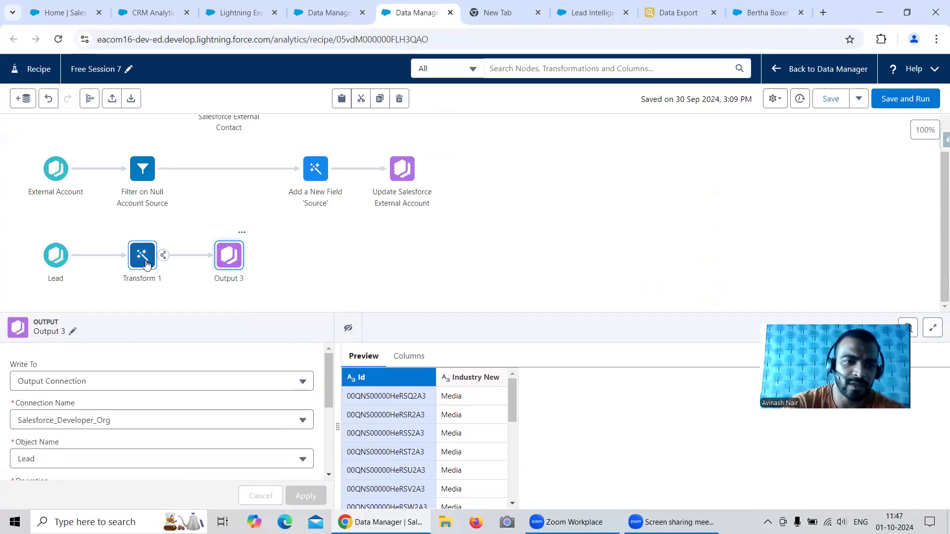
# Rename the Transform 1 node as Derived Field of New Industry
pyautogui.click(144, 261)
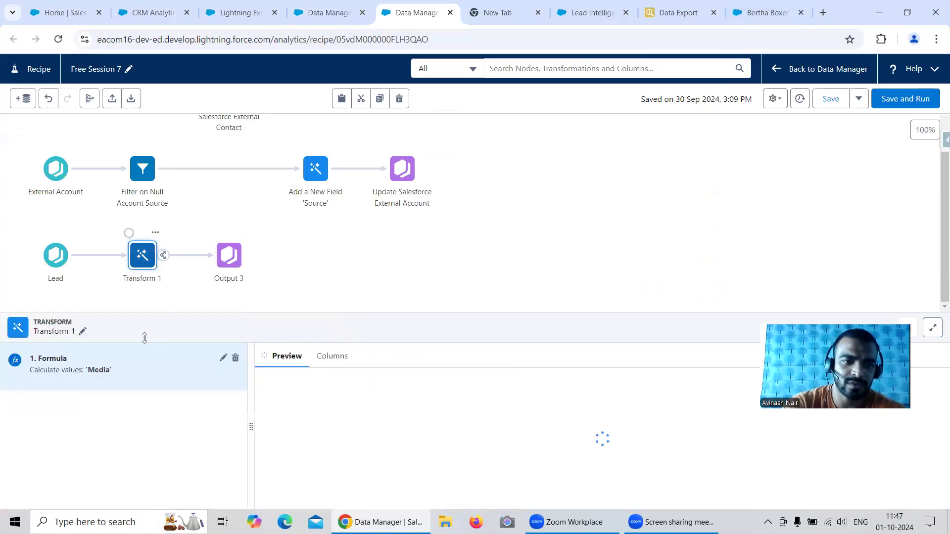
pyautogui.click(84, 331)
pyautogui.tripleClick(120, 277)
pyautogui.write('D')
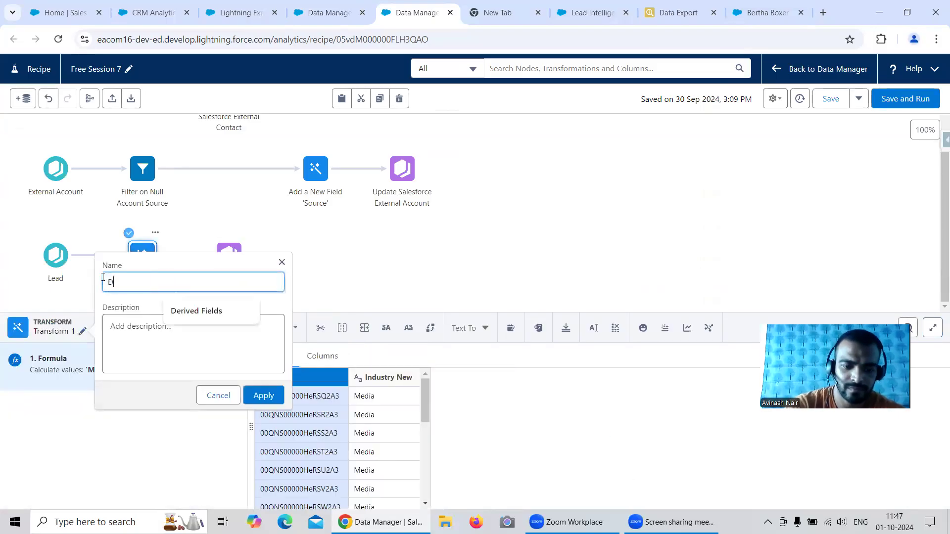
pyautogui.write('erived Field of New Industry')
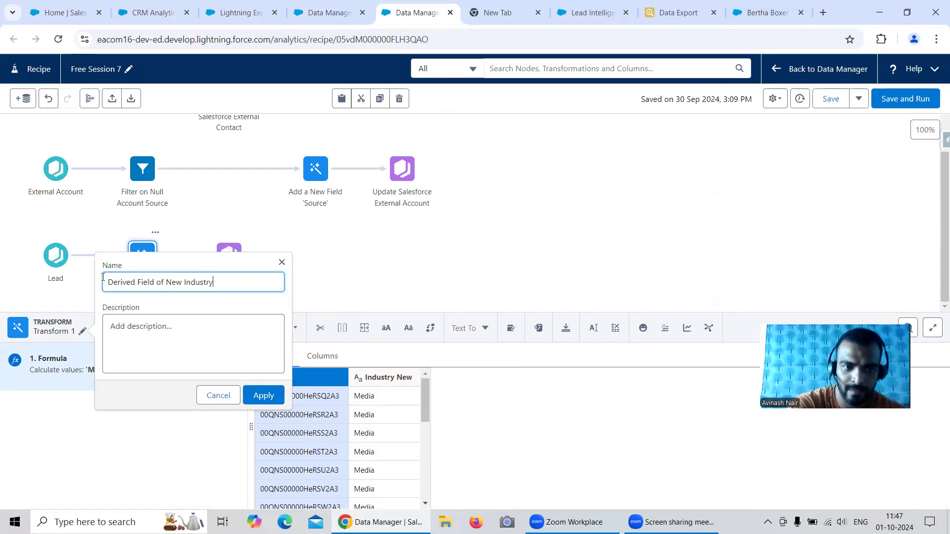
pyautogui.click(272, 395)
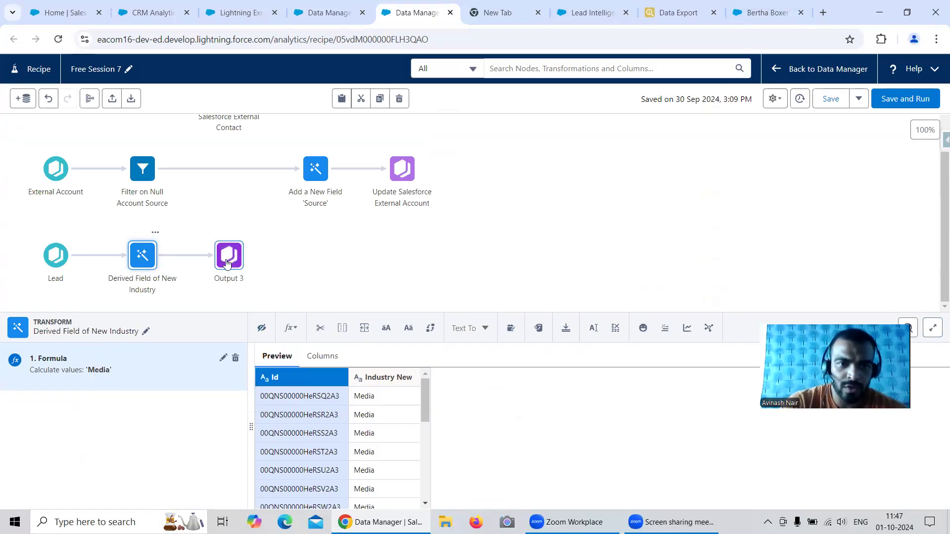
# Rename the Output 3 node as Update External Salesforce Lead
pyautogui.click(227, 263)
pyautogui.click(73, 331)
pyautogui.moveTo(152, 279); pyautogui.dragTo(87, 287)
pyautogui.write('Upda')
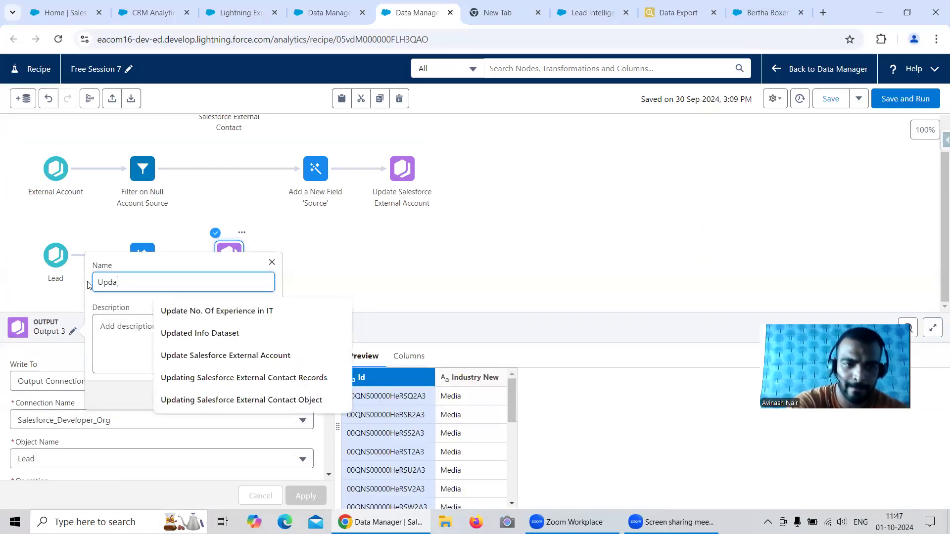
pyautogui.write('te Et')
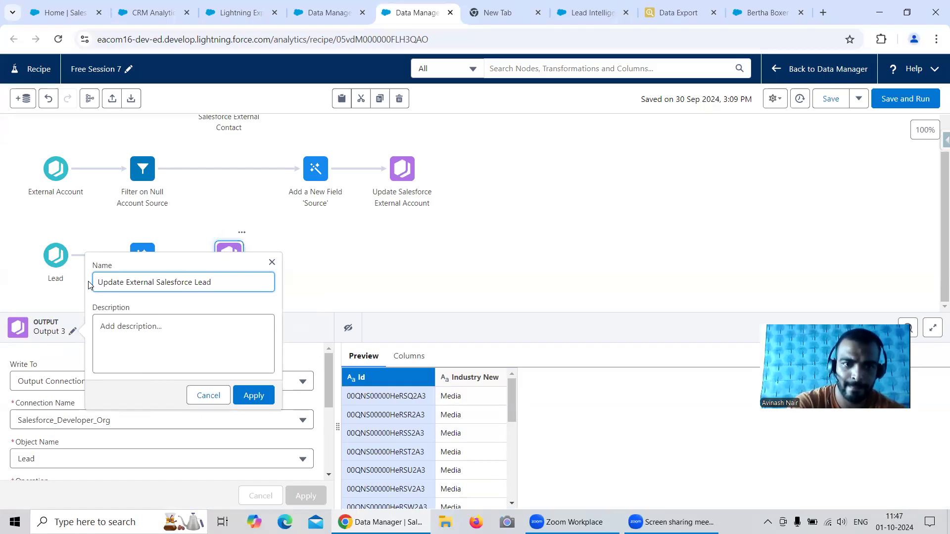
pyautogui.click(254, 396)
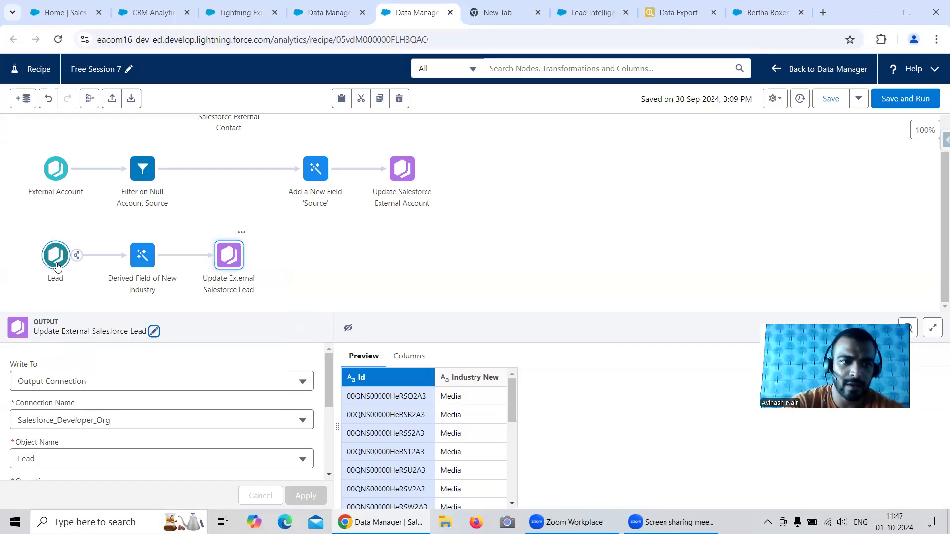
# Rename the Lead input node as External Lead
pyautogui.click(55, 262)
pyautogui.click(55, 330)
pyautogui.click(83, 283)
pyautogui.write('External Lead')
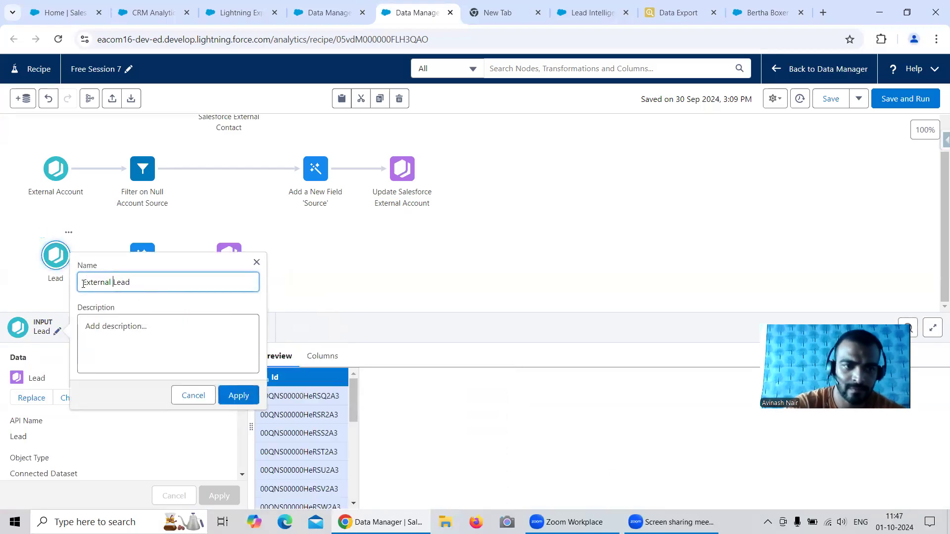
pyautogui.click(238, 395)
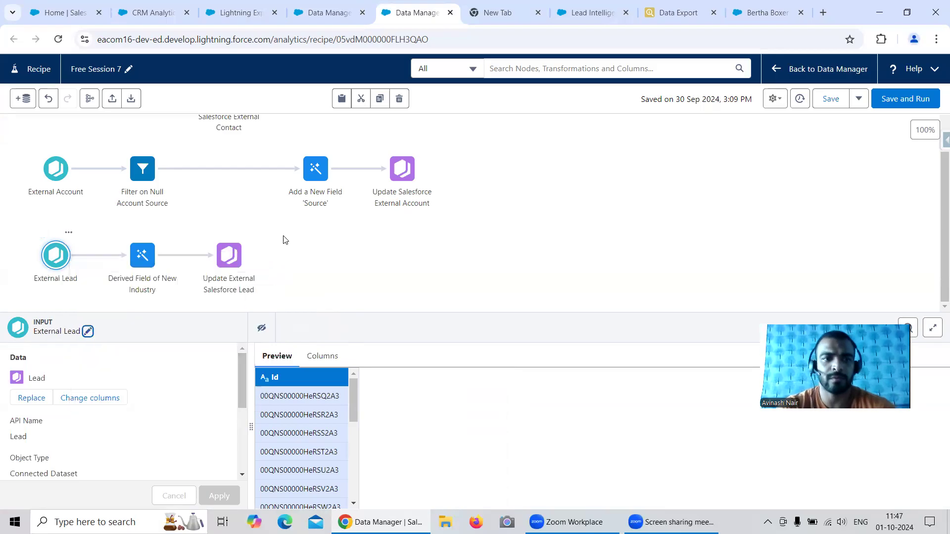
# Change the Filter on Lead Source node so Lead Source equals only a new value A, deselecting Phone Inquiry and Web, and apply it
pyautogui.scroll(2, 373, 270)
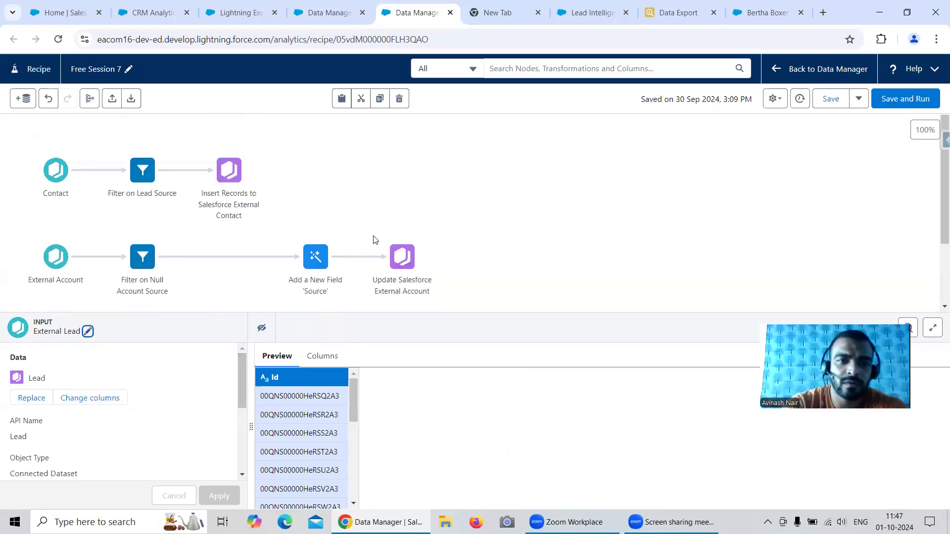
pyautogui.click(144, 174)
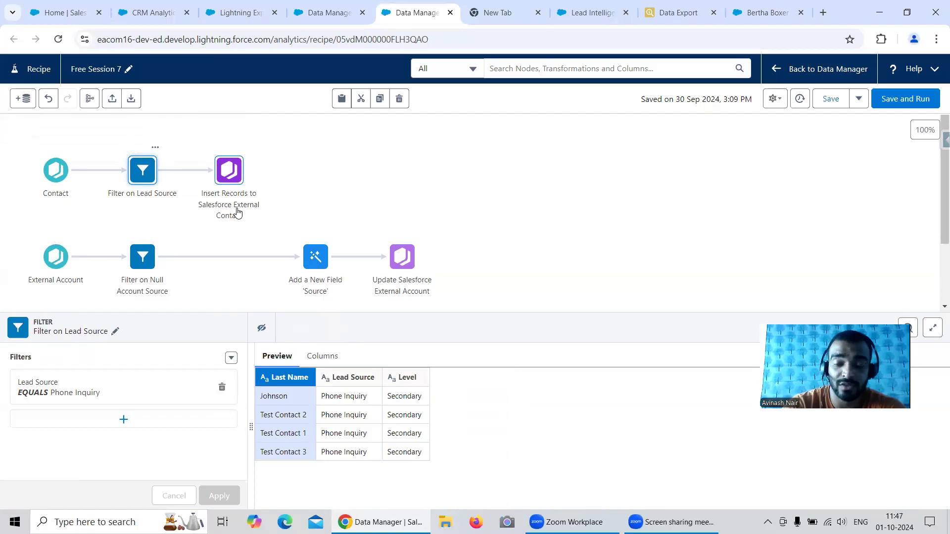
pyautogui.click(111, 400)
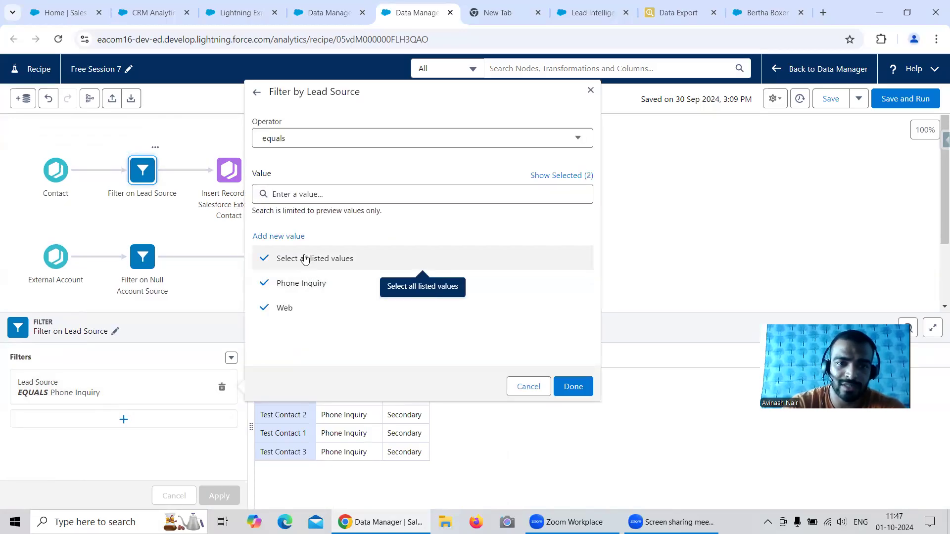
pyautogui.click(293, 237)
pyautogui.click(305, 248)
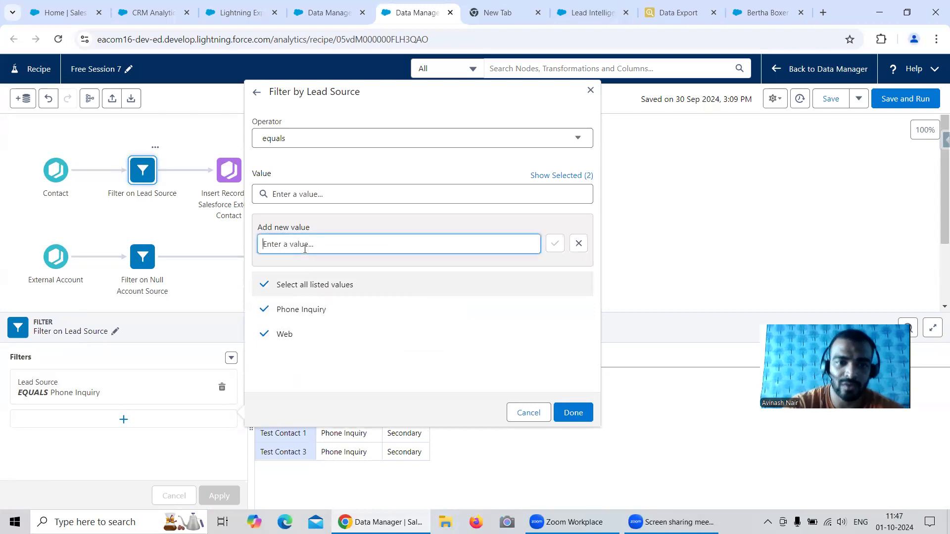
pyautogui.write('A')
pyautogui.click(555, 243)
pyautogui.click(307, 335)
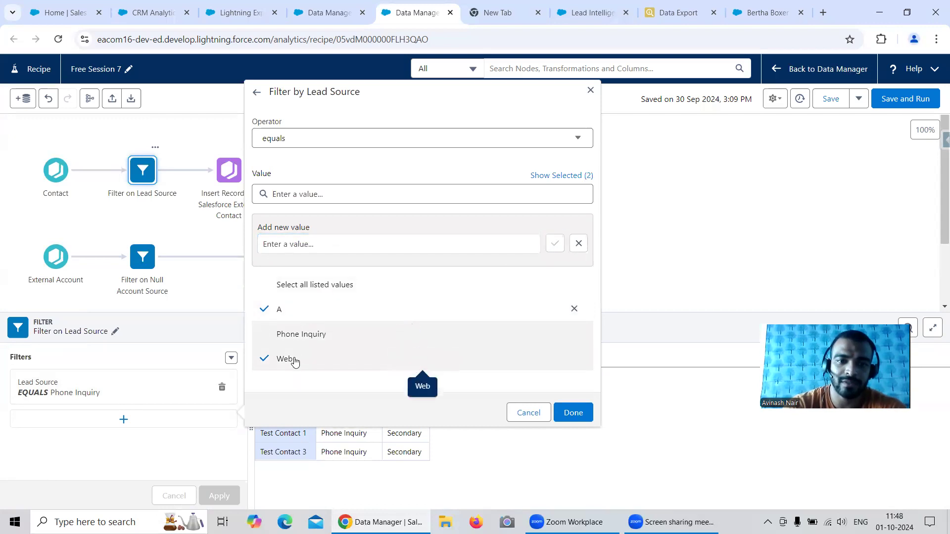
pyautogui.click(296, 360)
pyautogui.click(573, 413)
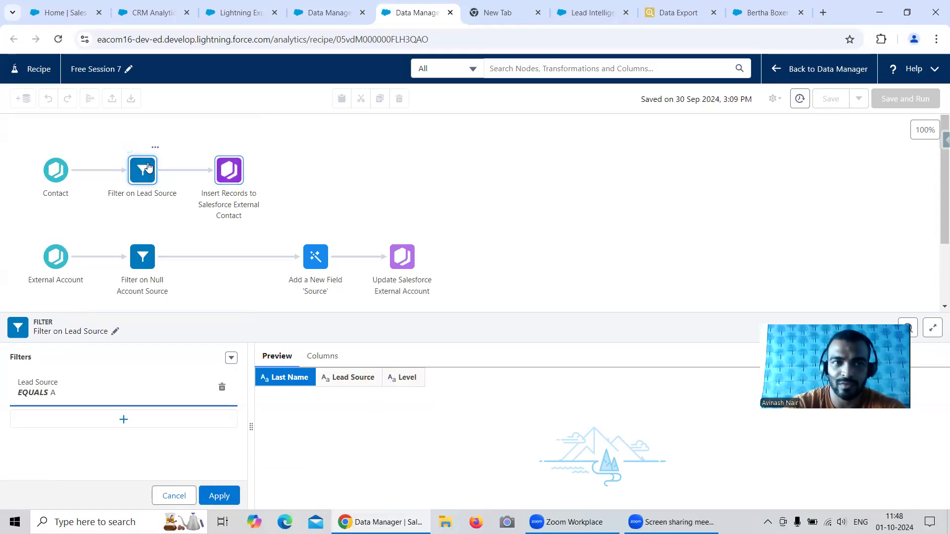
pyautogui.click(218, 496)
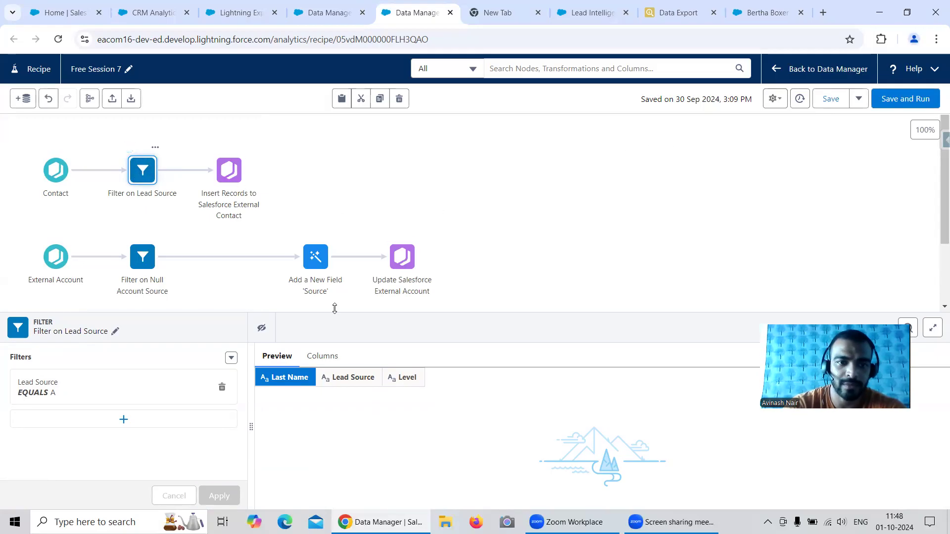
# Refresh the recipe's preview data and check the filter conditions and previews of the External Account and Contact branches
pyautogui.click(774, 98)
pyautogui.click(742, 129)
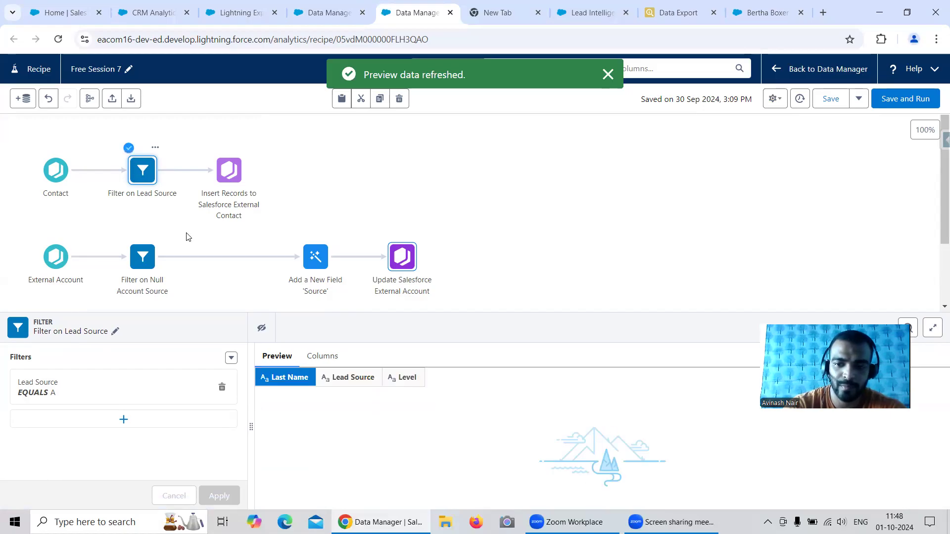
pyautogui.scroll(-1, 448, 262)
pyautogui.click(317, 197)
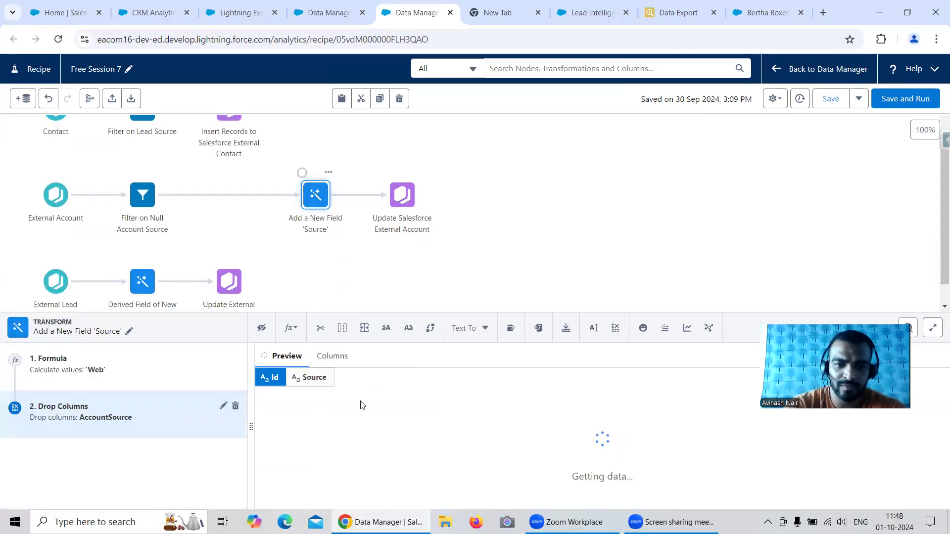
pyautogui.click(143, 195)
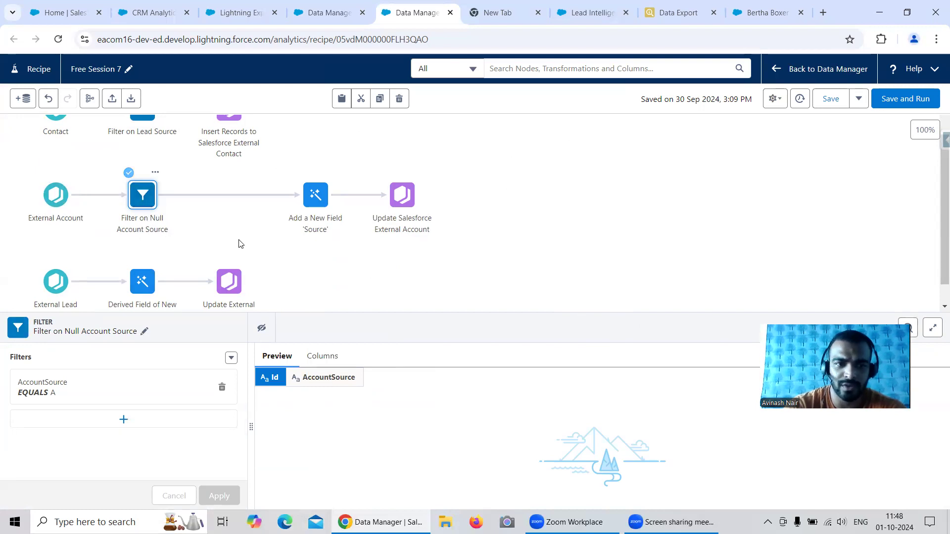
pyautogui.scroll(1, 238, 243)
pyautogui.click(149, 167)
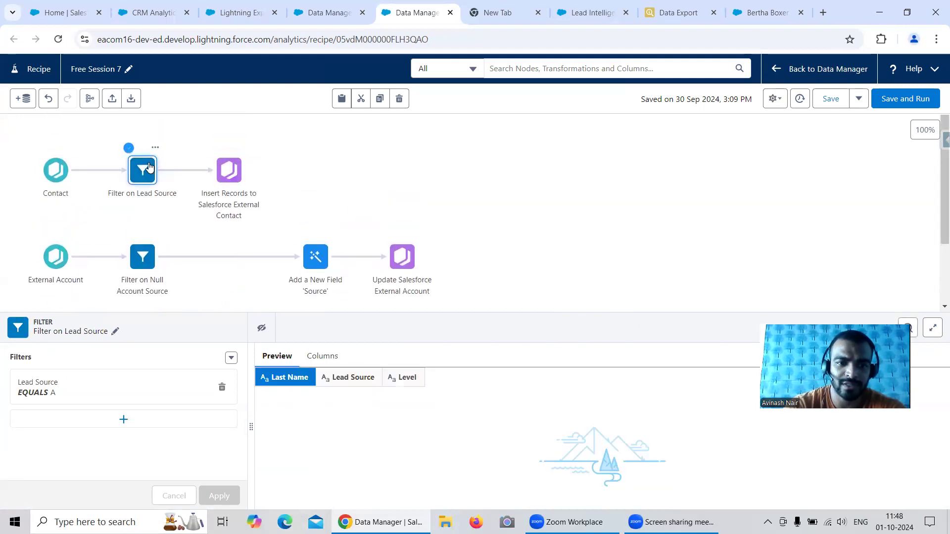
pyautogui.scroll(-1, 198, 235)
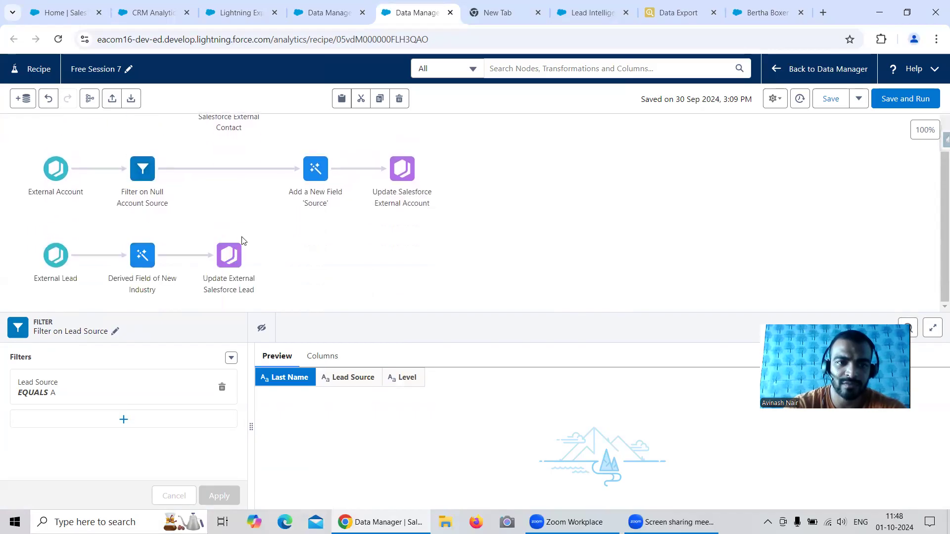
# Review the Lead branch's transform and output, and check the exported Lead record count in Salesforce Inspector's Data Export
pyautogui.click(141, 255)
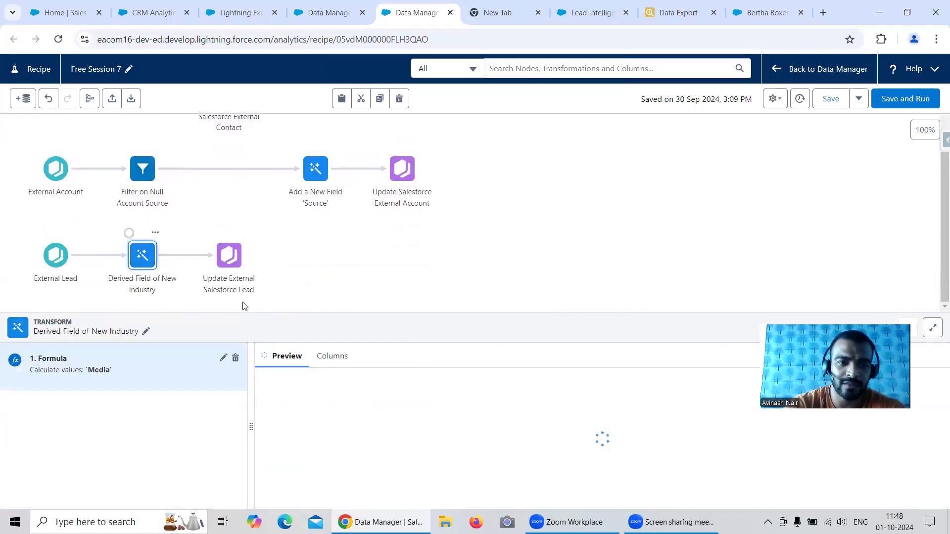
pyautogui.click(229, 256)
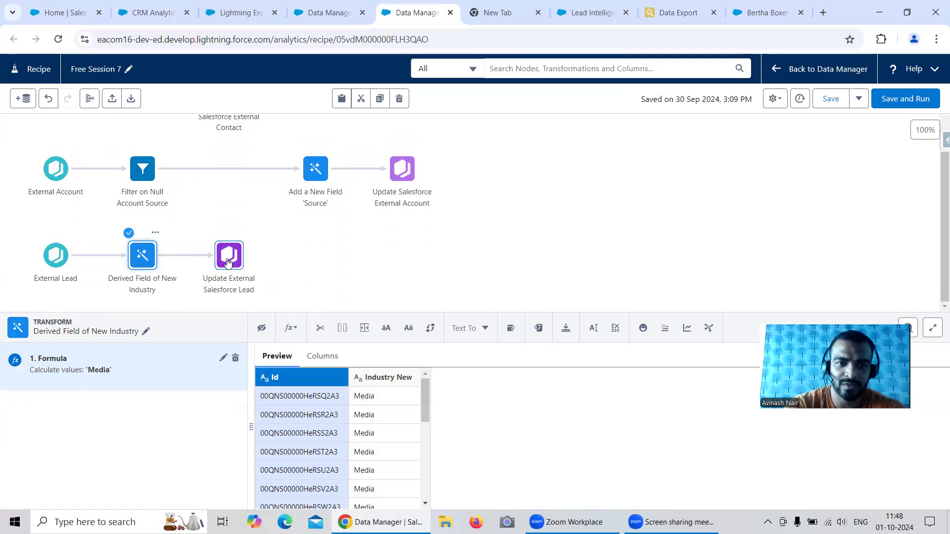
pyautogui.click(676, 17)
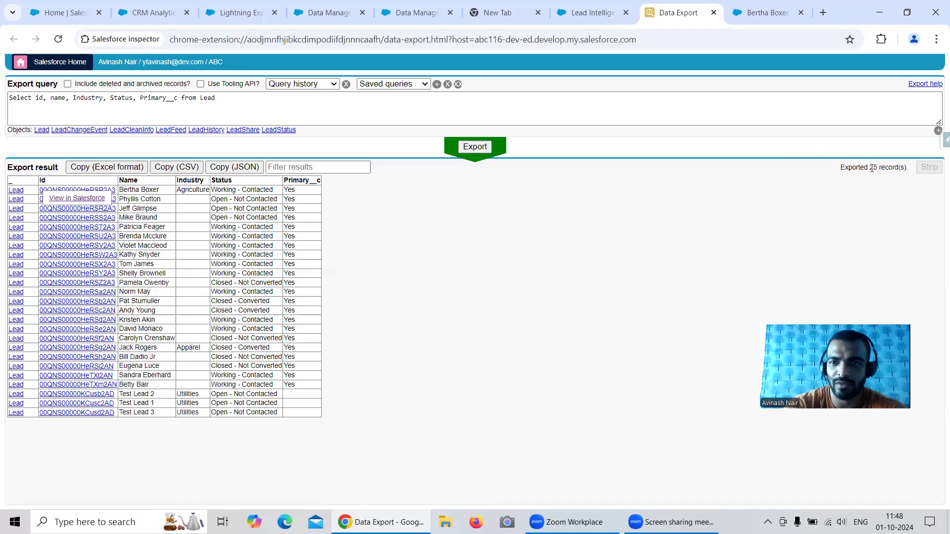
pyautogui.moveTo(872, 168); pyautogui.dragTo(869, 169)
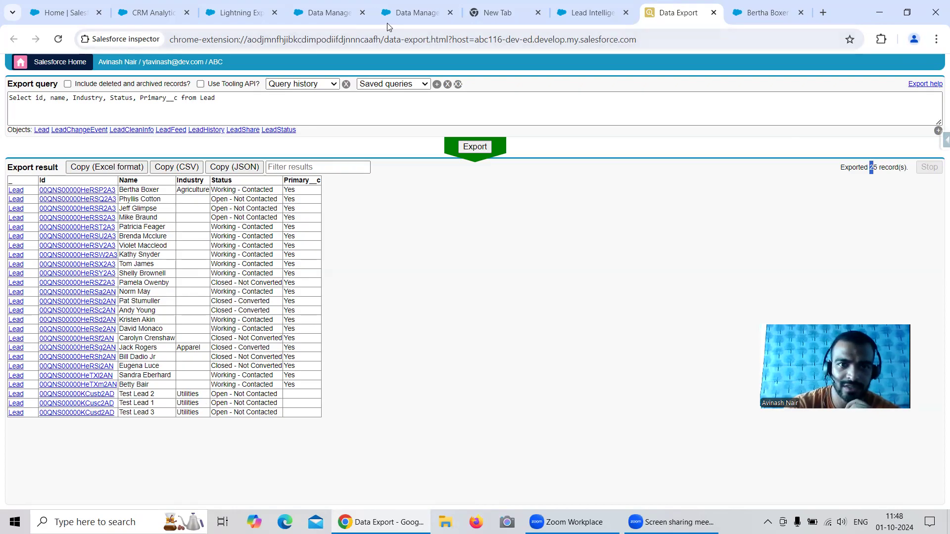
# Save and run the Free Session 7 recipe, and refresh the job list in the Data Manager monitor to follow the run
pyautogui.click(400, 16)
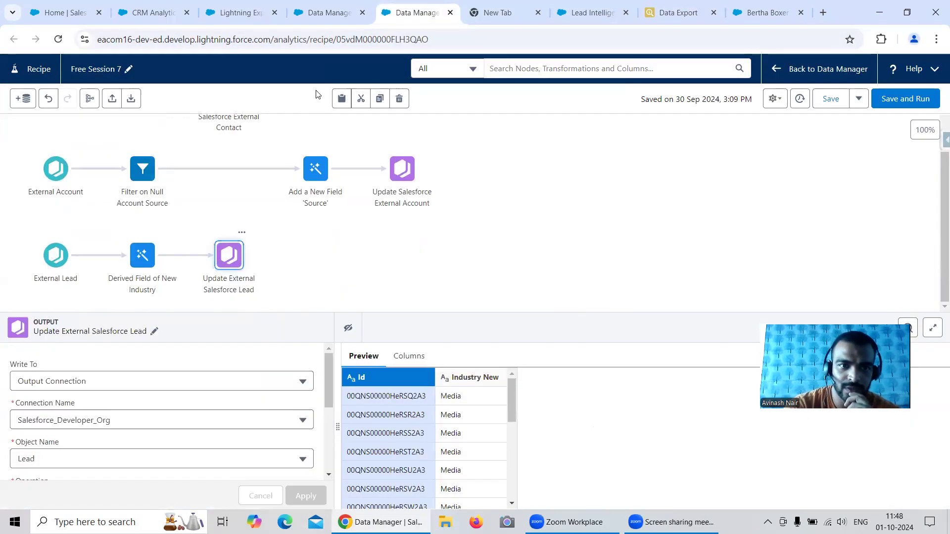
pyautogui.click(888, 104)
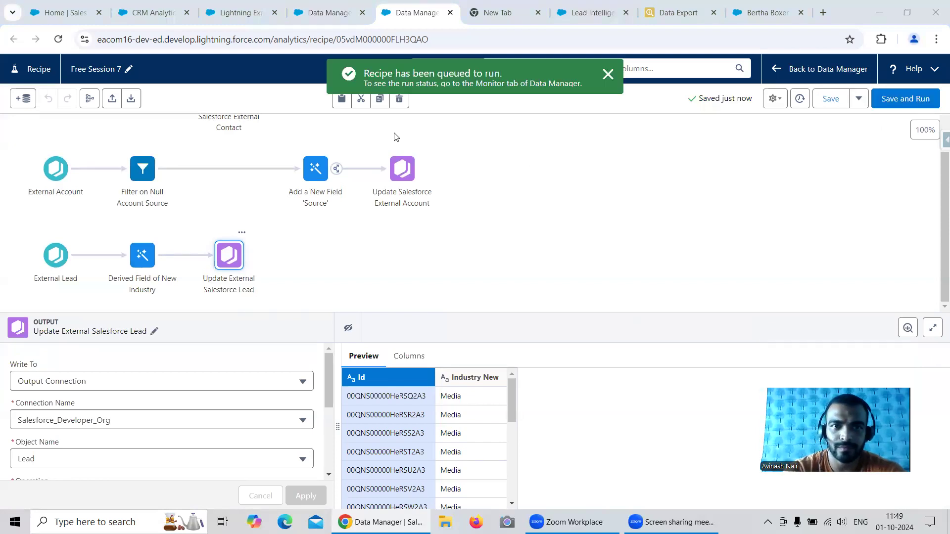
pyautogui.click(316, 17)
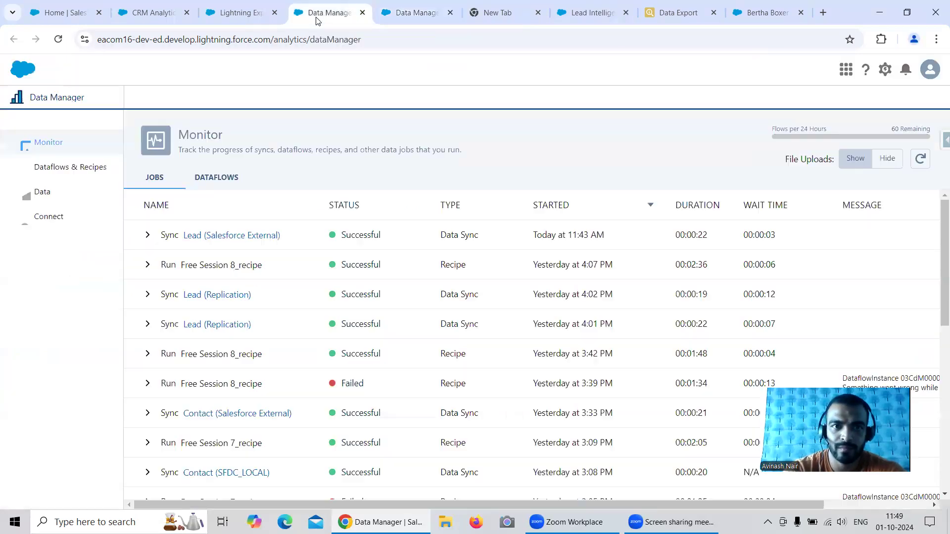
pyautogui.click(919, 160)
pyautogui.click(920, 160)
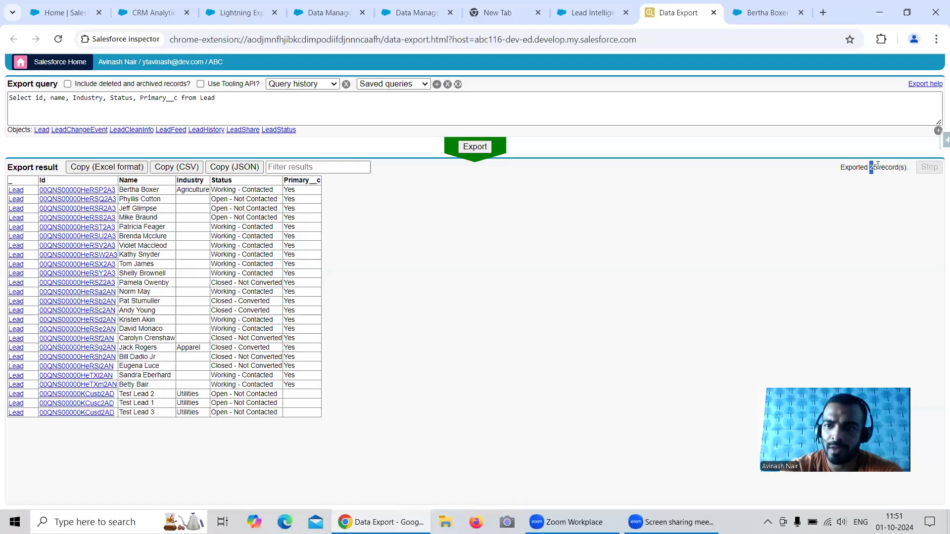
# Rerun the Lead export query in Salesforce Inspector to check the Industry values of the Lead records
pyautogui.moveTo(878, 165); pyautogui.dragTo(867, 171)
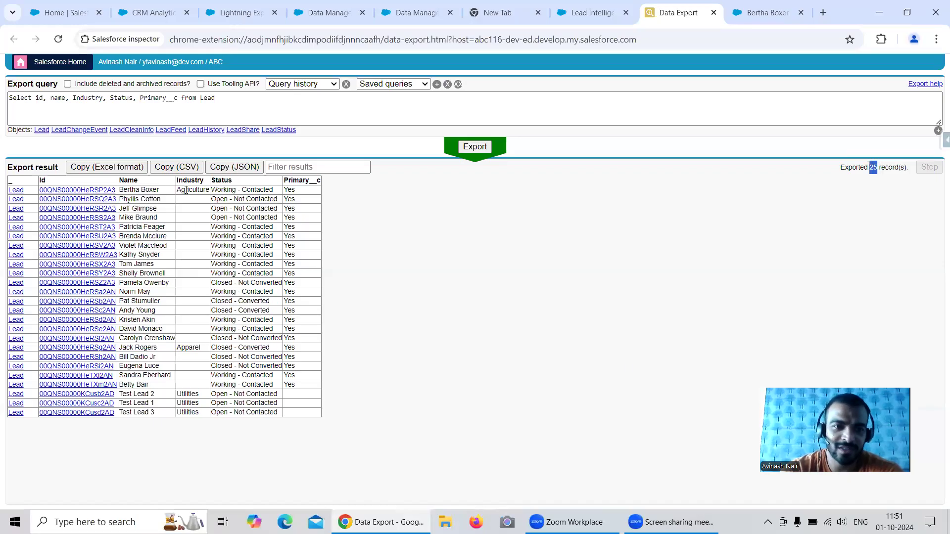
pyautogui.click(478, 145)
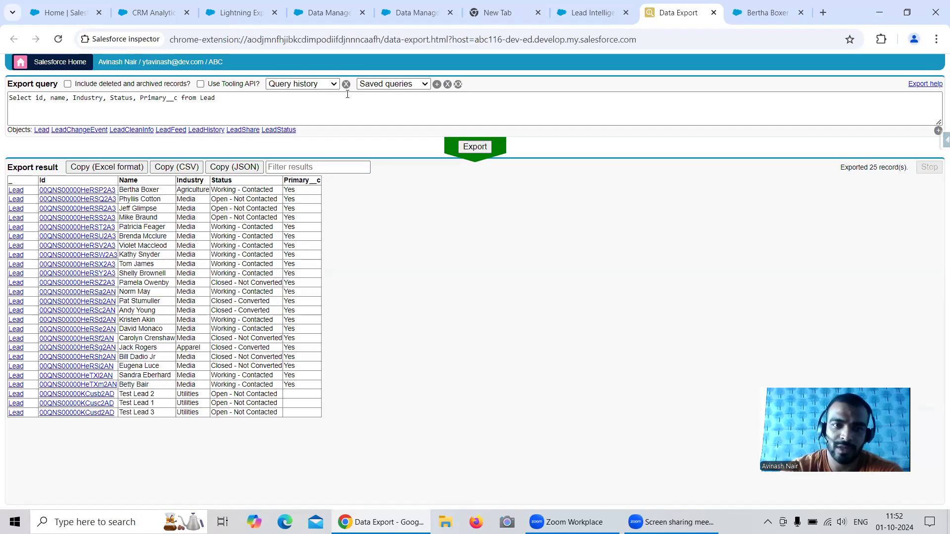
# Open the connections page in Data Manager and look up the objects under the Salesforce External connection
pyautogui.click(243, 13)
pyautogui.click(312, 12)
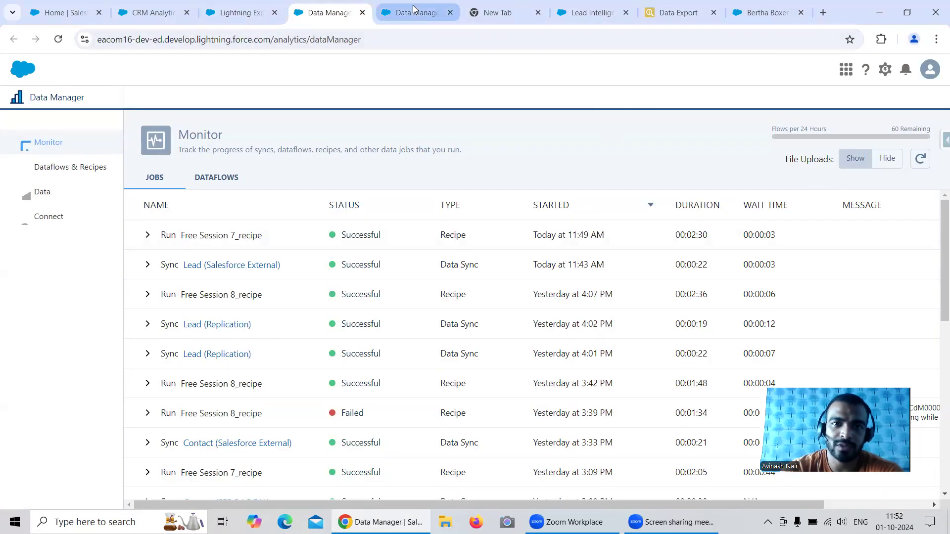
pyautogui.click(414, 9)
pyautogui.click(324, 12)
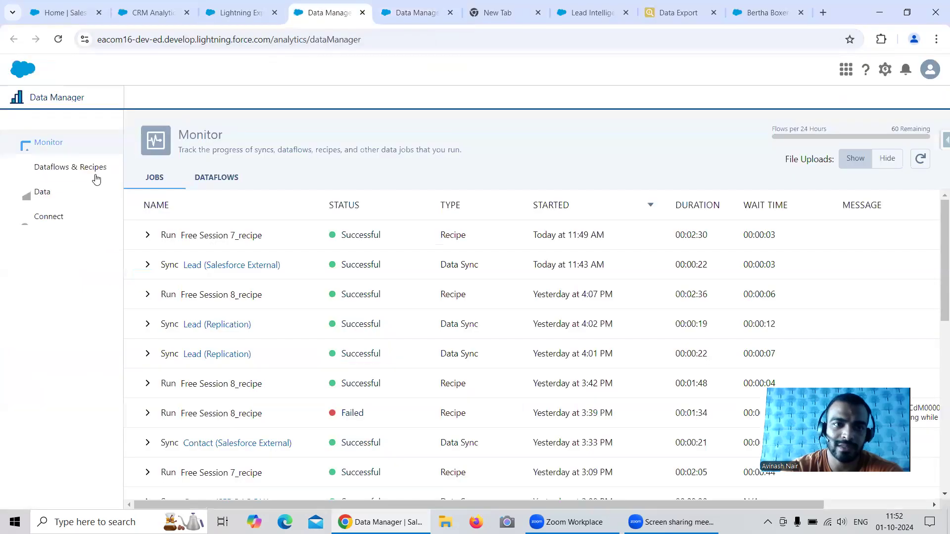
pyautogui.click(59, 219)
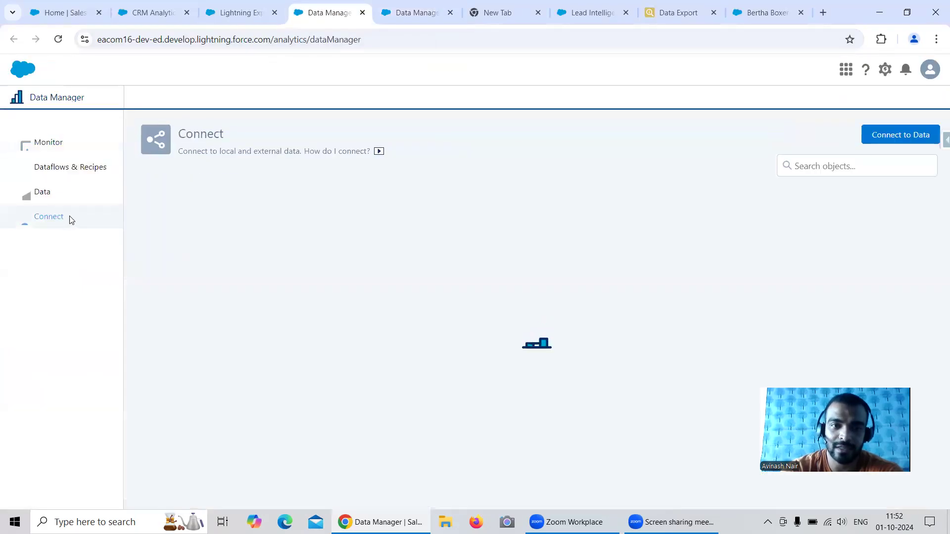
pyautogui.scroll(-6, 191, 248)
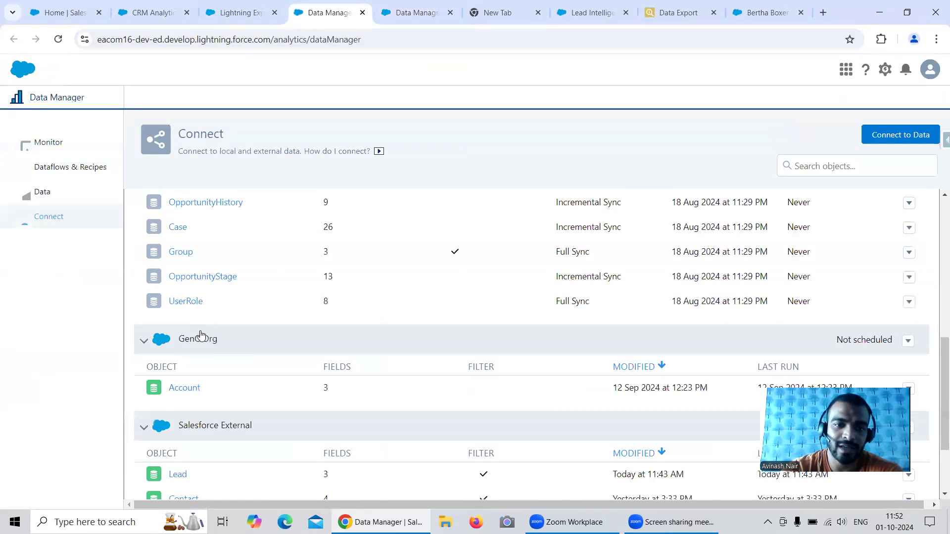
# Preview the Lead object's source data under the Salesforce External connection and check its data sync filter
pyautogui.scroll(-2, 200, 336)
pyautogui.click(178, 367)
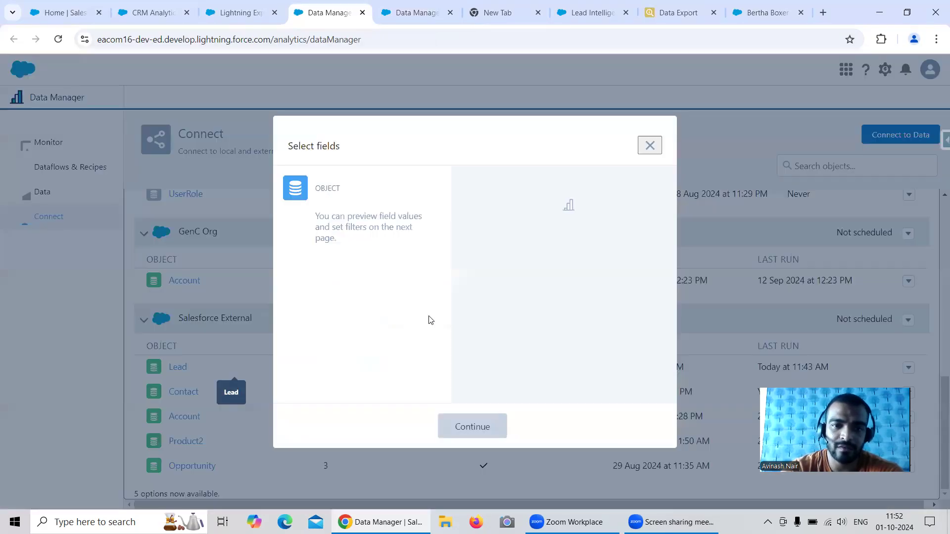
pyautogui.click(480, 427)
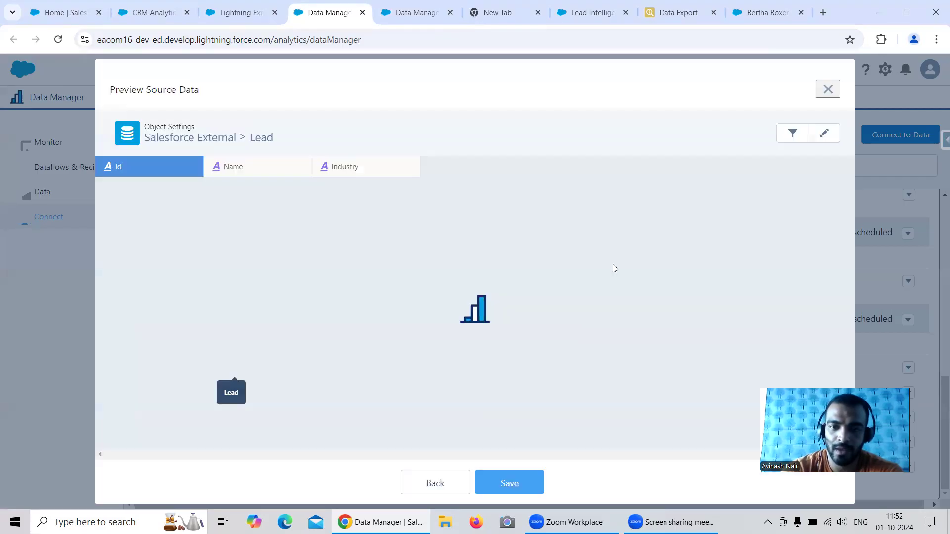
pyautogui.click(798, 141)
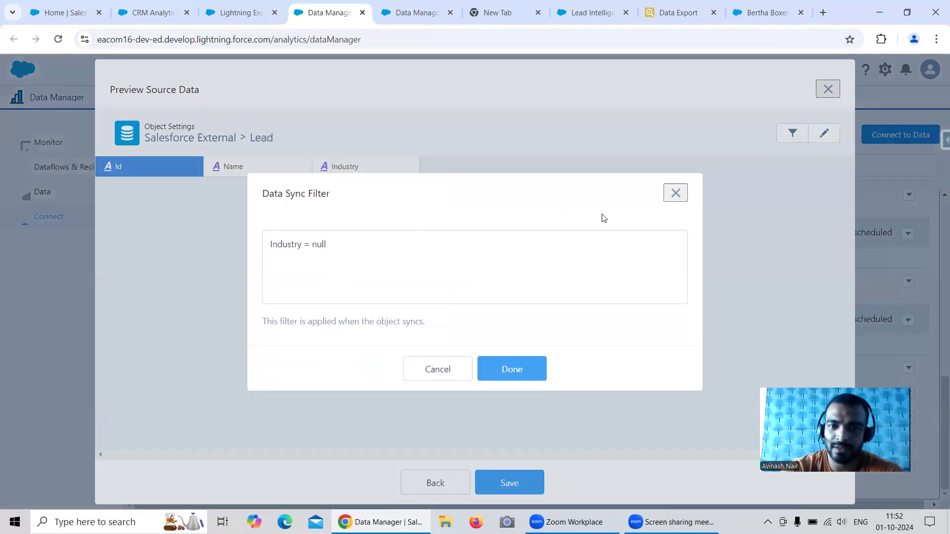
pyautogui.click(676, 193)
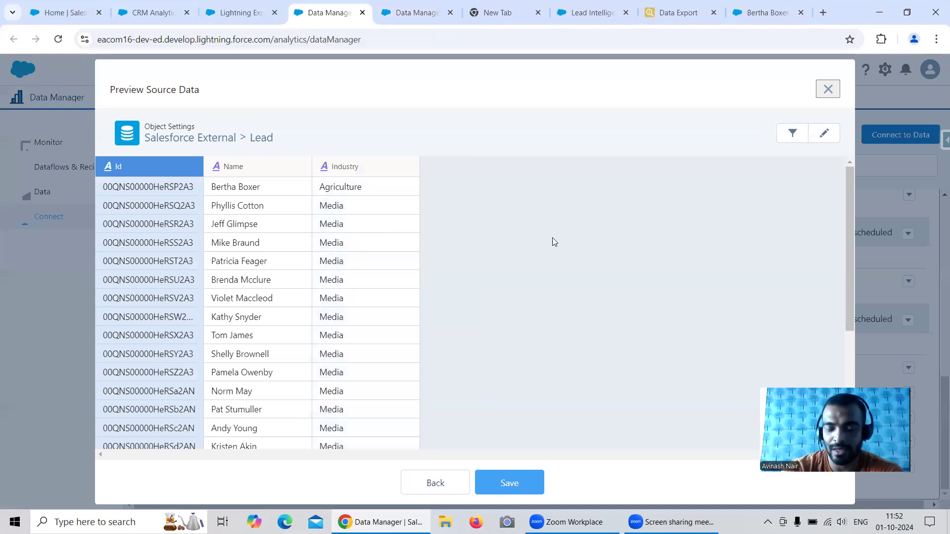
pyautogui.click(833, 93)
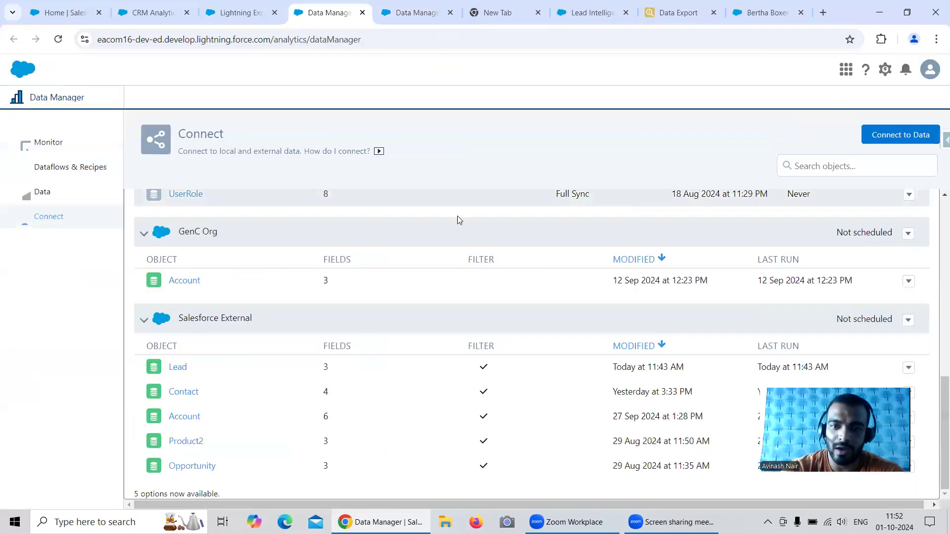
# Return to the Free Session 7 recipe and review the formula and column settings of the Derived Field of New Industry transform
pyautogui.click(428, 17)
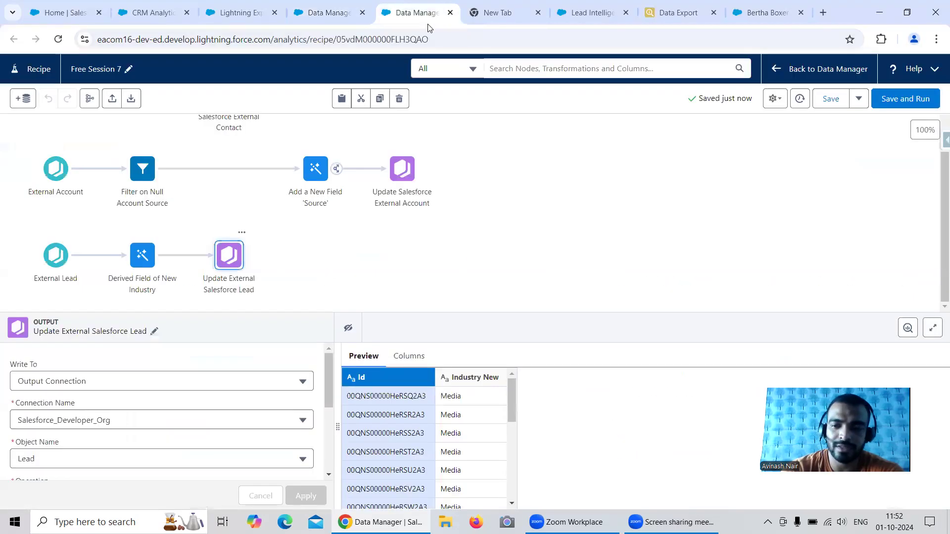
pyautogui.click(141, 258)
pyautogui.moveTo(251, 425); pyautogui.dragTo(232, 428)
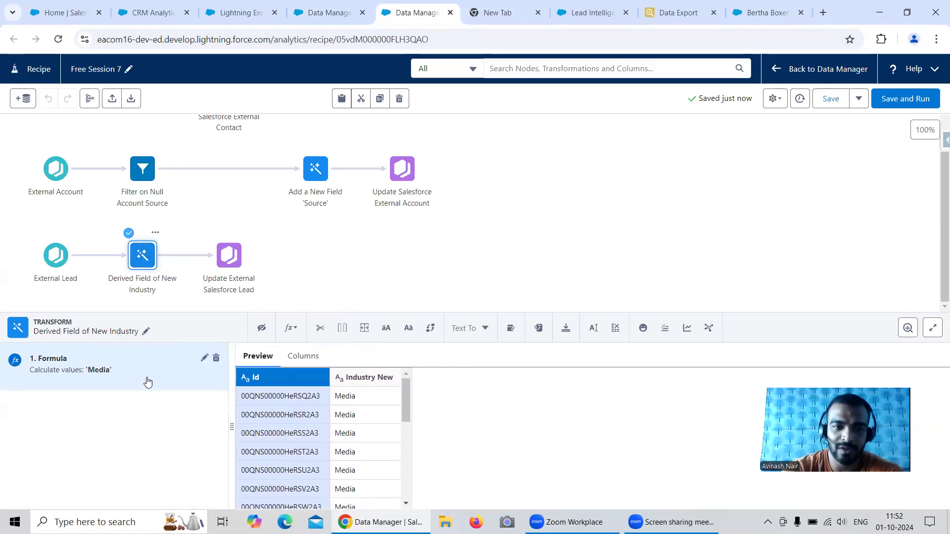
pyautogui.click(148, 381)
pyautogui.click(205, 357)
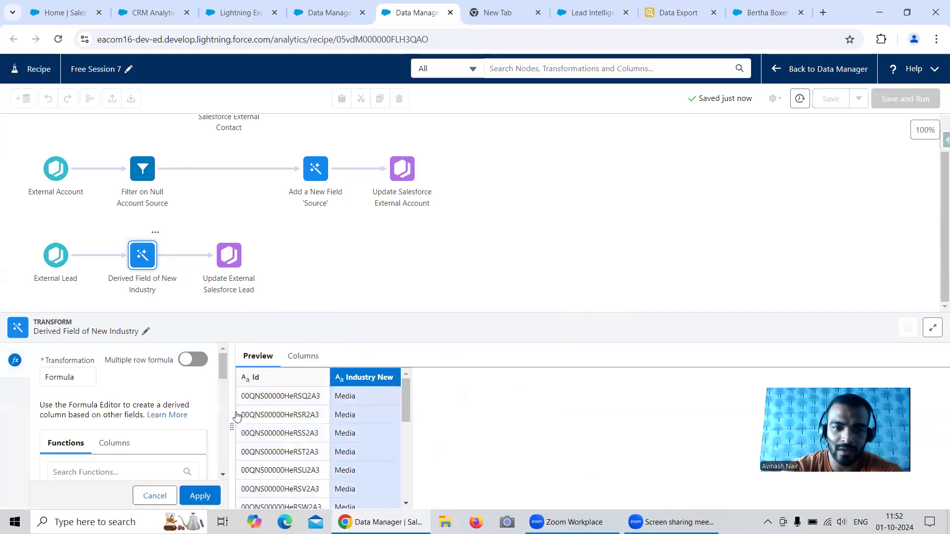
pyautogui.moveTo(233, 424); pyautogui.dragTo(315, 425)
pyautogui.scroll(-3, 261, 379)
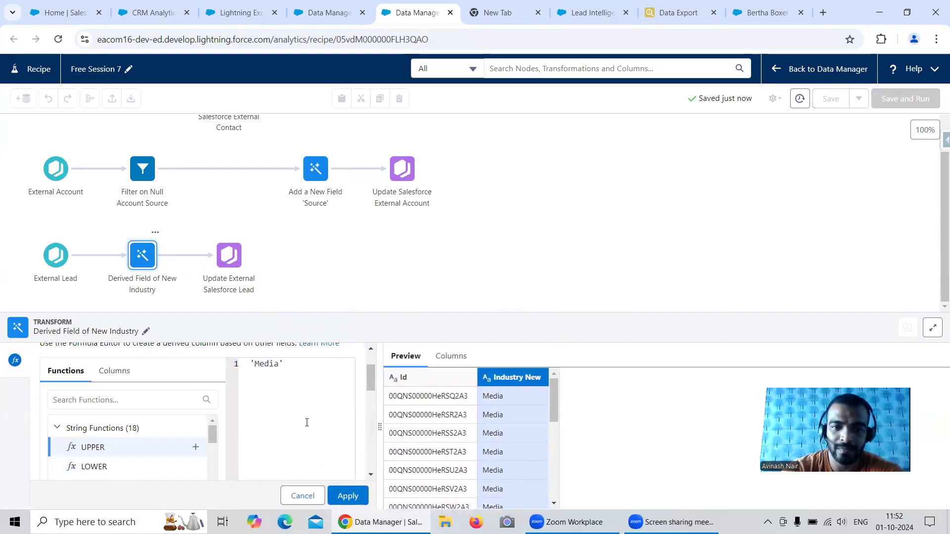
pyautogui.scroll(-5, 368, 376)
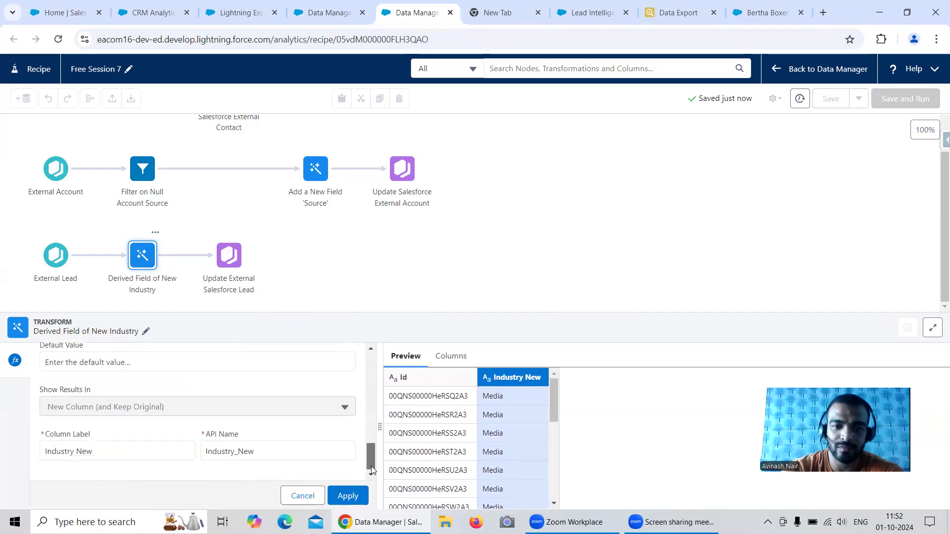
# Try to set the column label of the Lead branch's formula to Industry
pyautogui.click(229, 255)
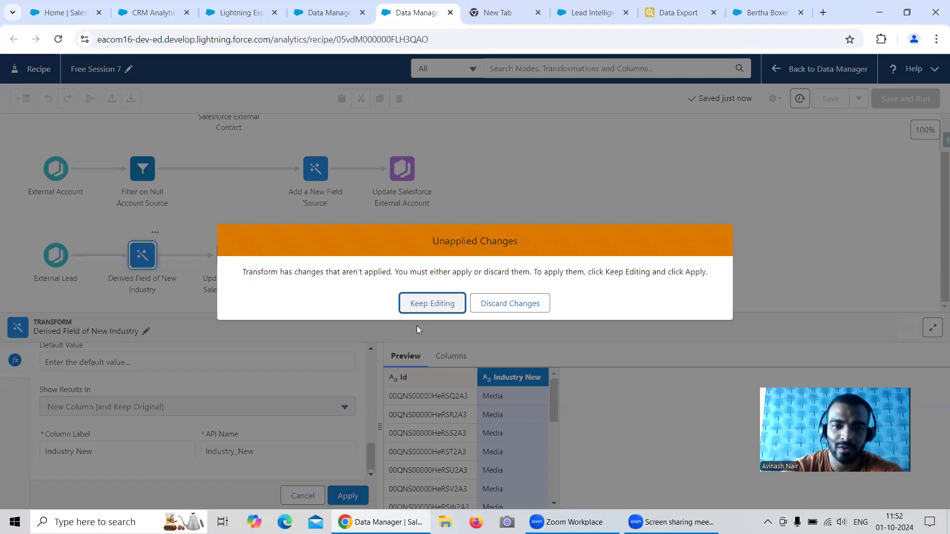
pyautogui.click(434, 303)
pyautogui.click(97, 451)
pyautogui.moveTo(93, 451); pyautogui.dragTo(75, 451)
pyautogui.press('BackSpace')
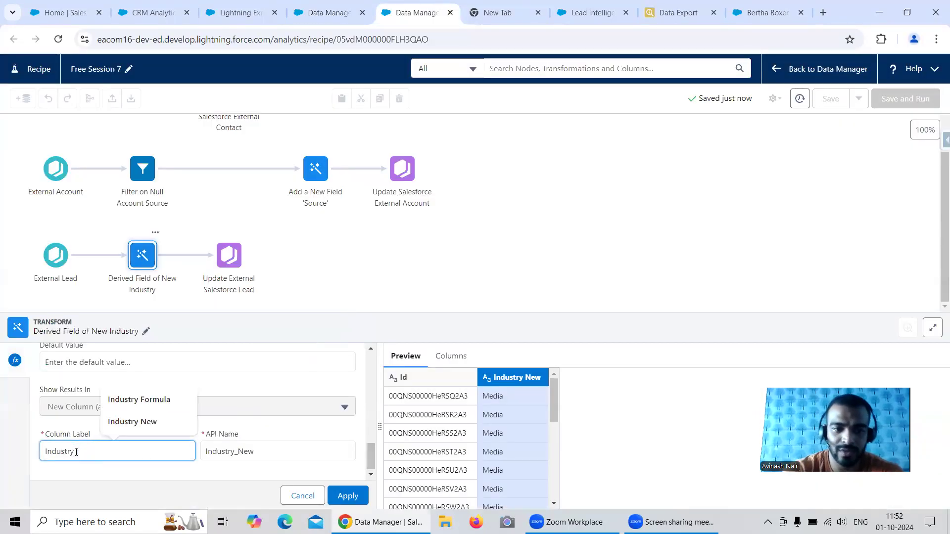
pyautogui.click(274, 449)
pyautogui.moveTo(256, 451); pyautogui.dragTo(238, 458)
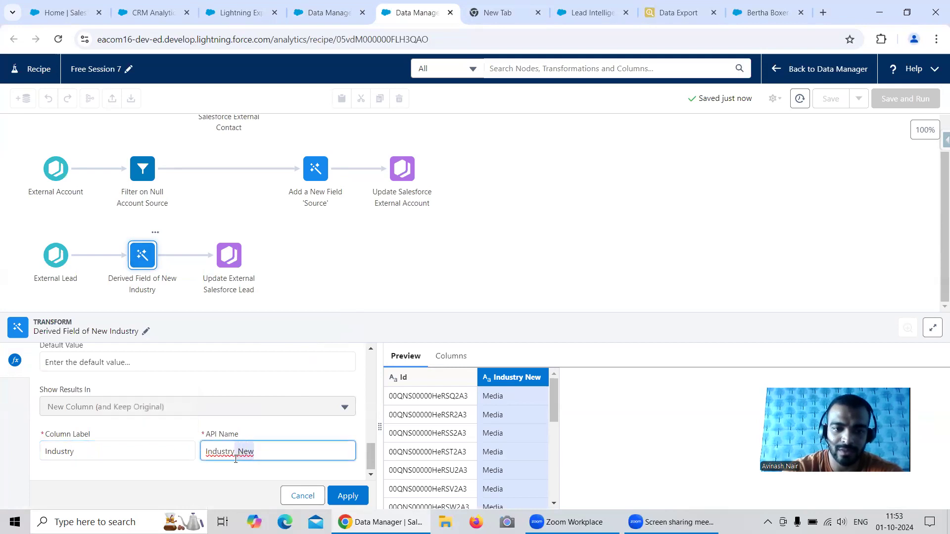
pyautogui.click(337, 494)
pyautogui.click(302, 255)
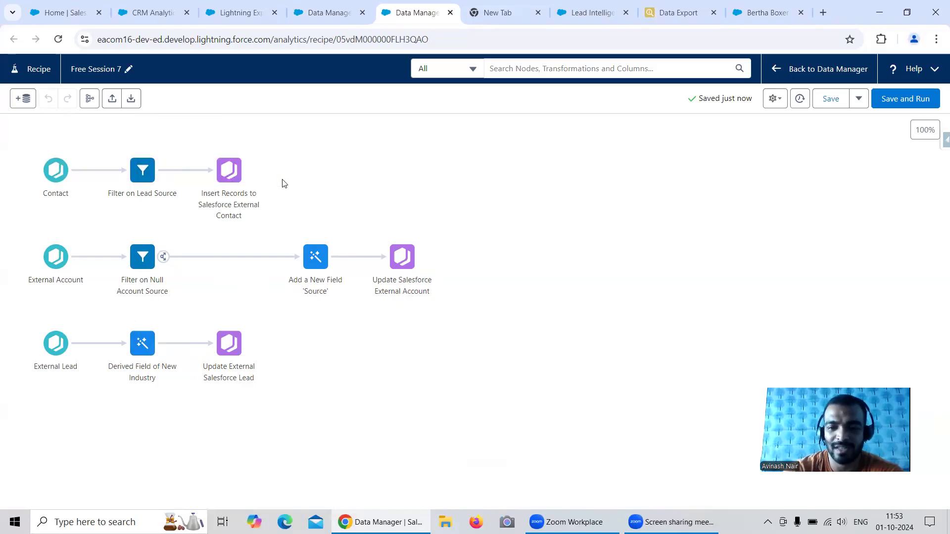
# Switch to Salesforce Inspector's Data Export to check the Industry values in the Lead query results
pyautogui.click(676, 14)
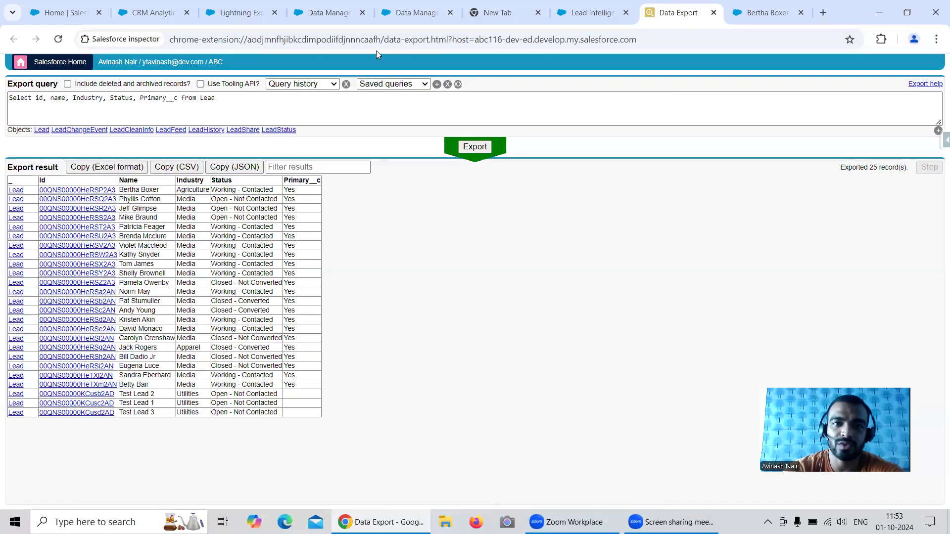